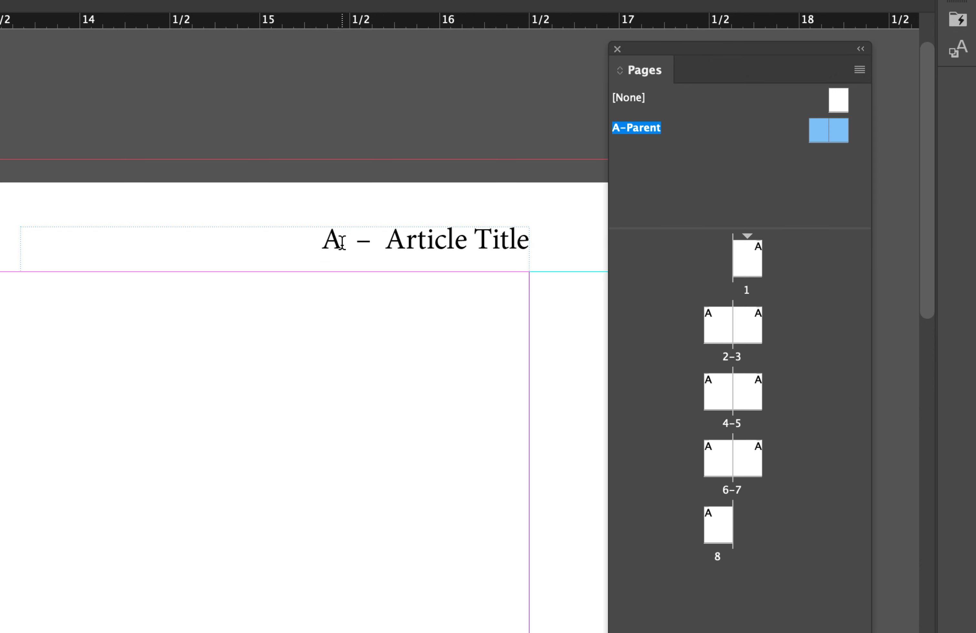
Reorder the right-hand parent page's header to read "Article Title – A", with the page number marker after the title and dash
left_click_drag(343, 240, 314, 241)
key("BackSpace")
left_click(528, 241)
type("A")
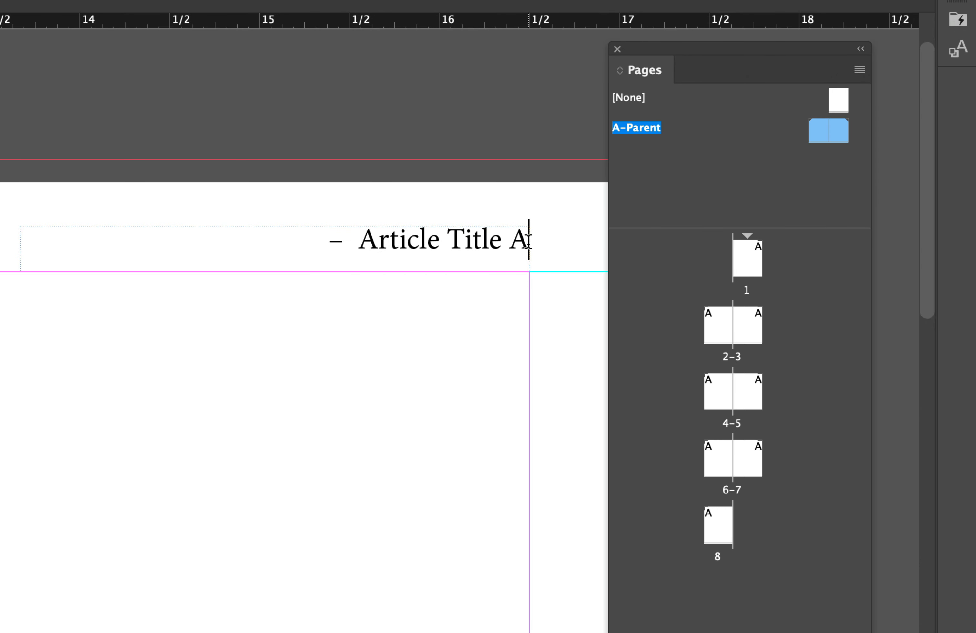
left_click_drag(358, 240, 295, 237)
key("super+c")
key("BackSpace")
left_click(504, 242)
key("super+v")
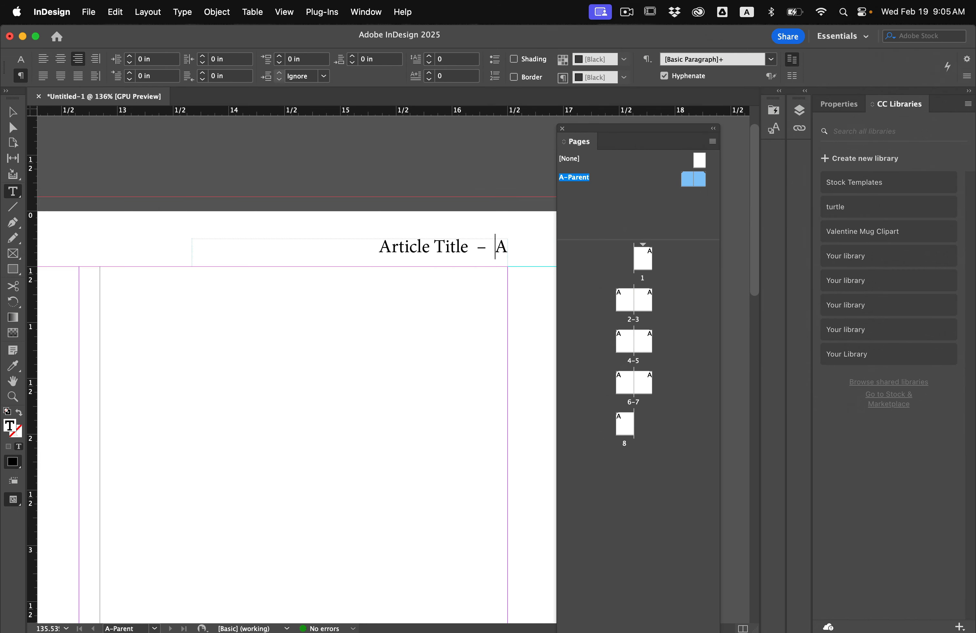
key("Escape")
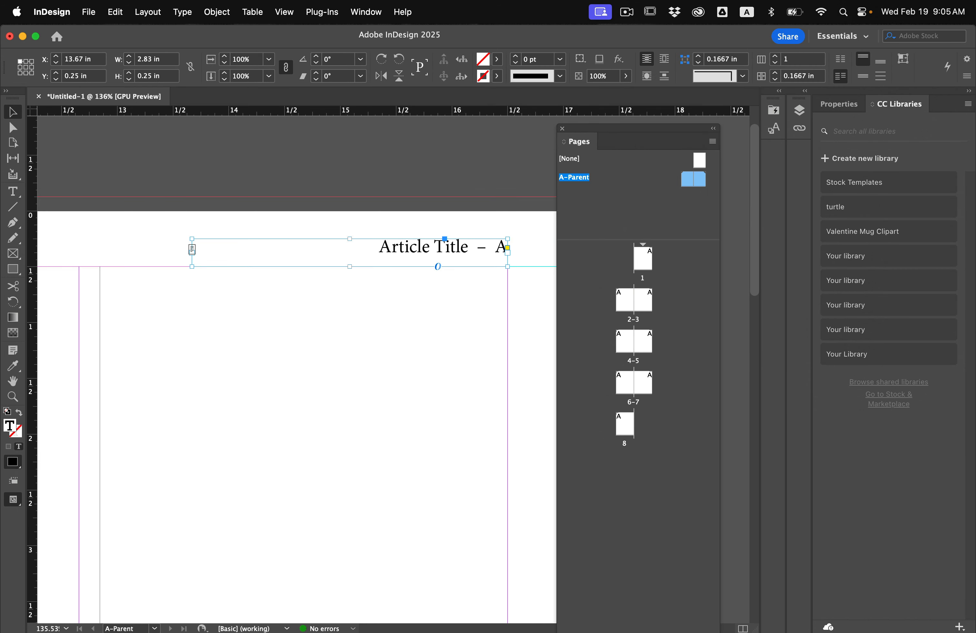
Examine both pages of the A-Parent spread, checking the headers in preview mode and again with guides shown
left_click(248, 347)
scroll(246, 342, "down", 5)
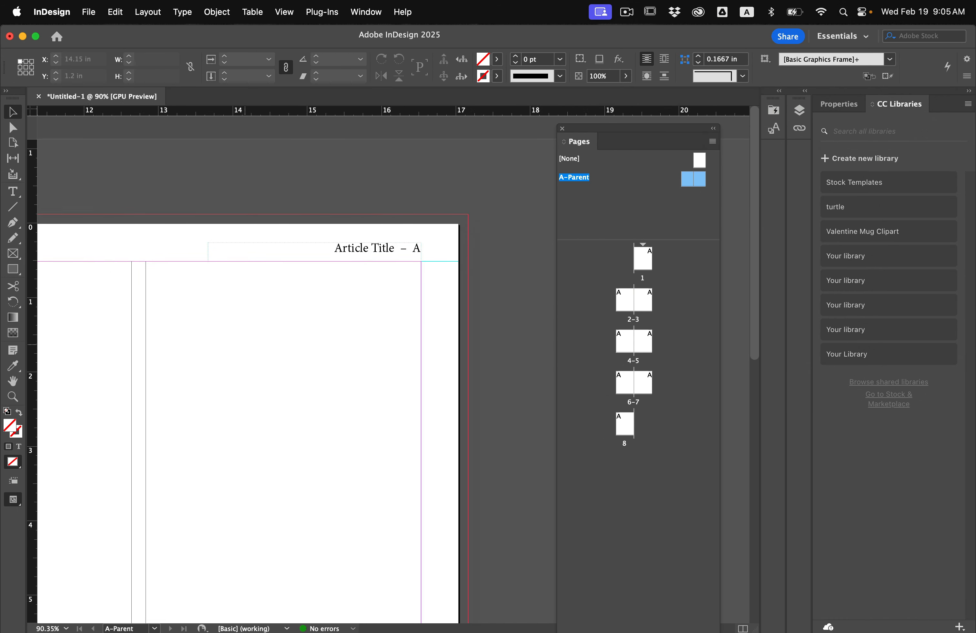
scroll(245, 345, "left", 5)
scroll(245, 345, "down", 3)
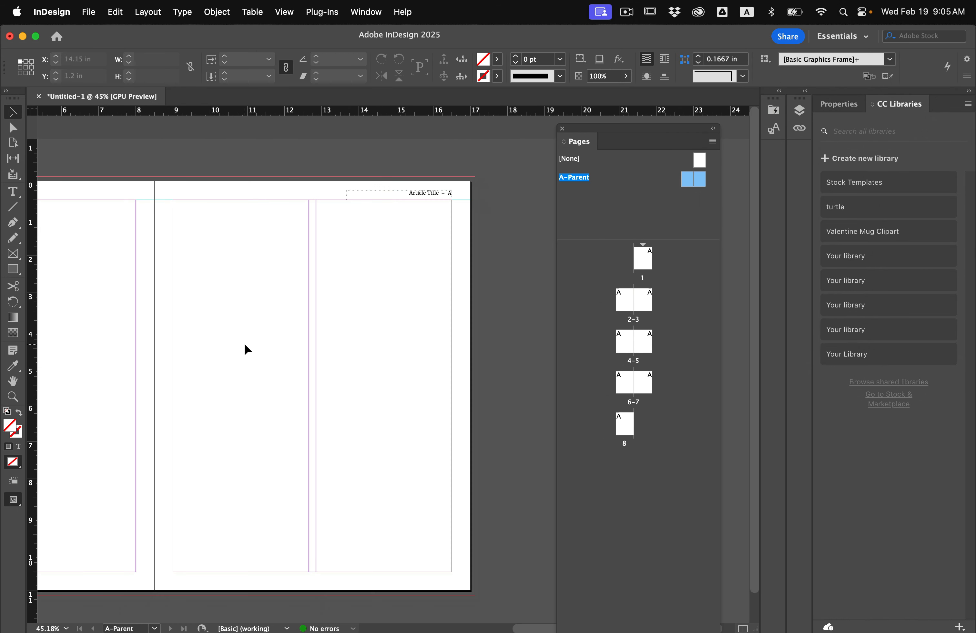
scroll(245, 344, "left", 5)
key("w")
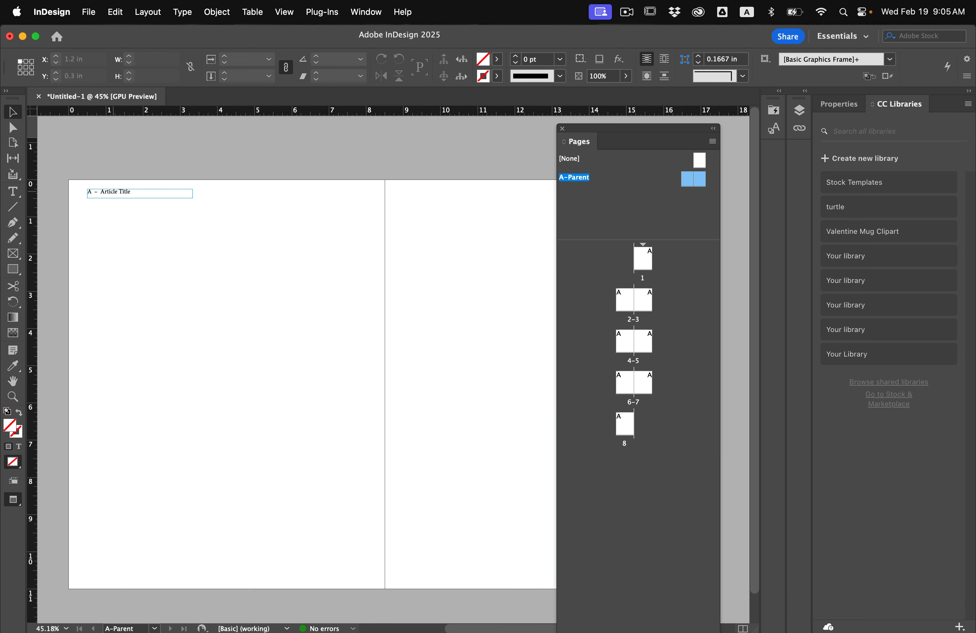
key("w")
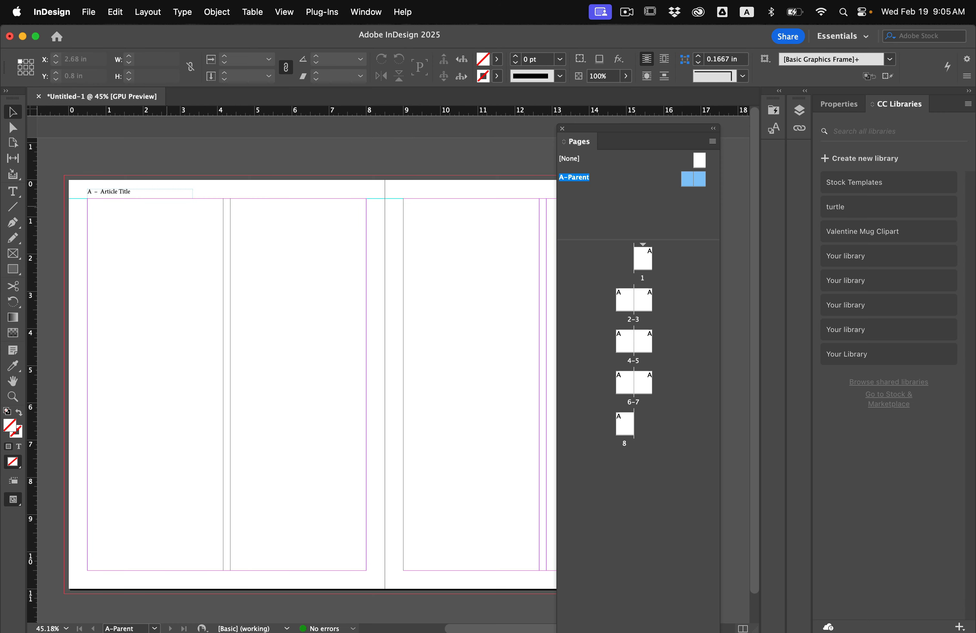
scroll(177, 259, "right", 2)
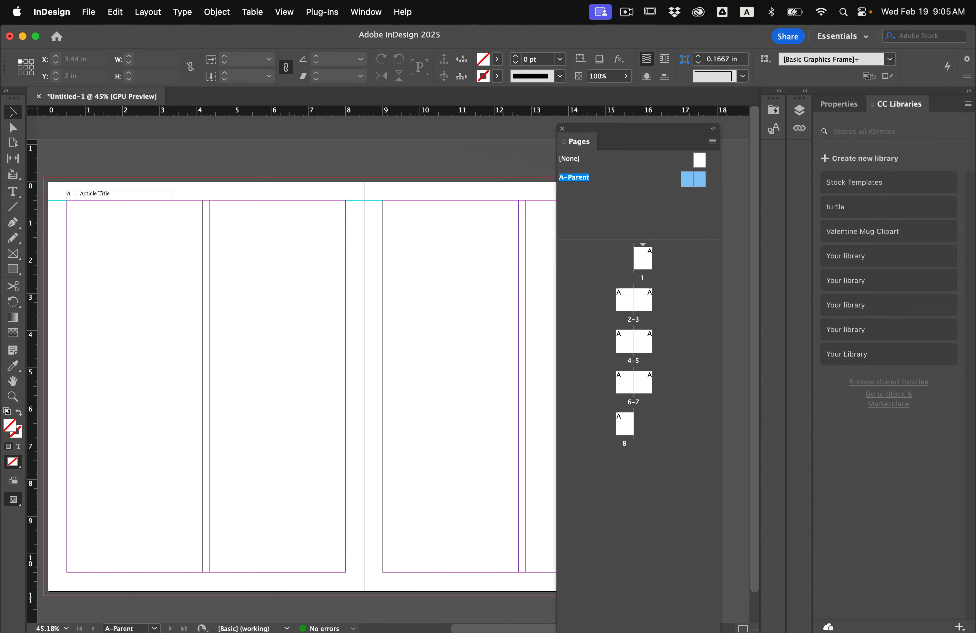
Set the A-Parent spread's top margin to 0.75 in
left_click(148, 12)
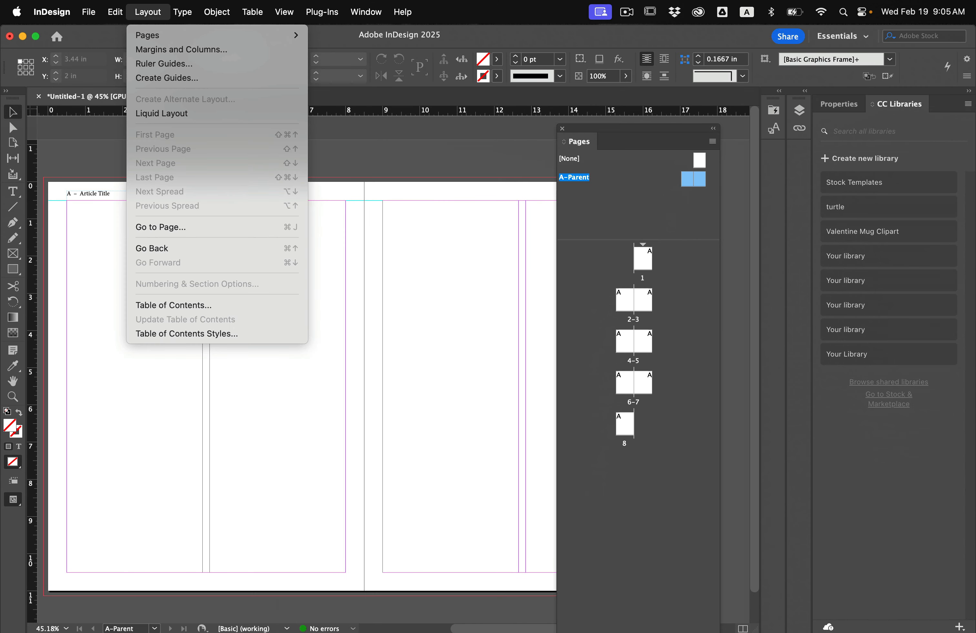
left_click(181, 50)
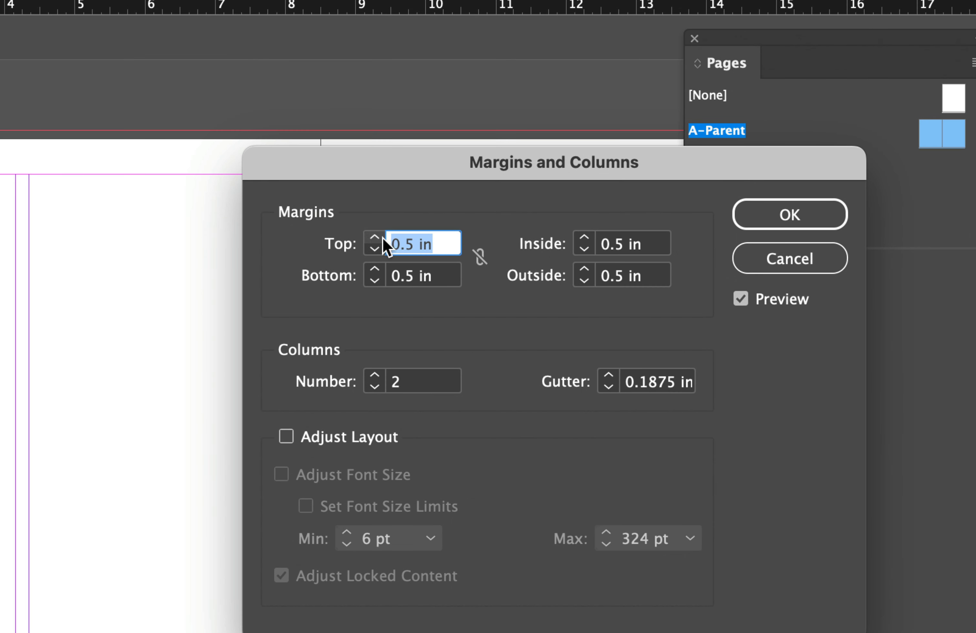
left_click(378, 237)
left_click(379, 237)
left_click(379, 237)
left_click(378, 237)
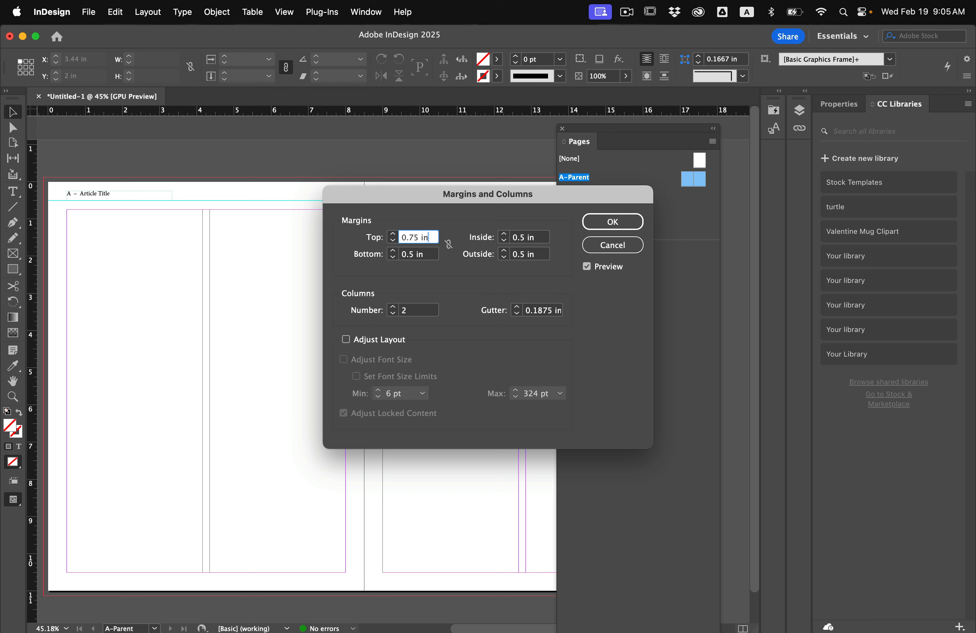
key("Return")
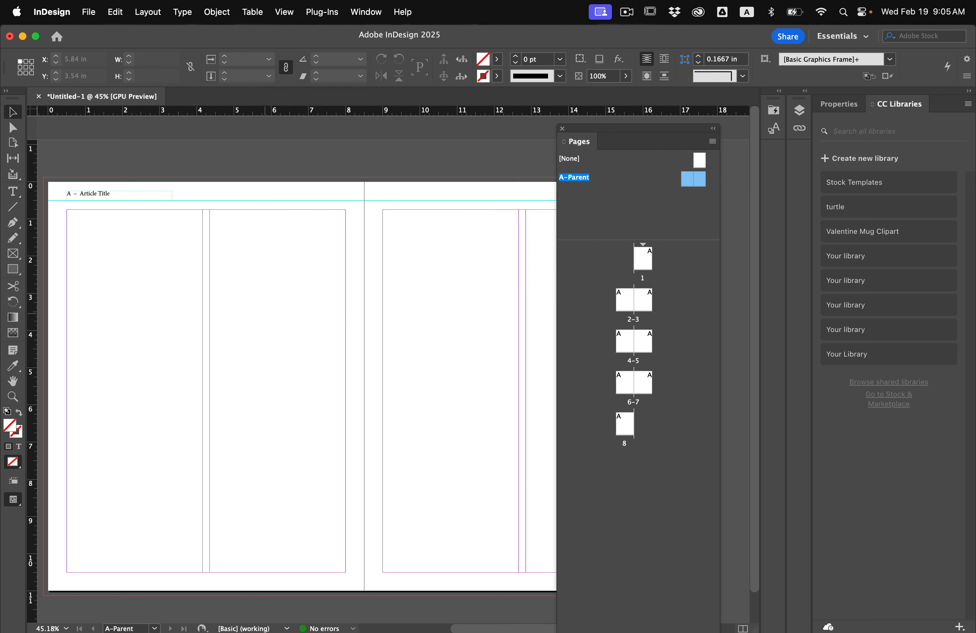
Create guides on the A-Parent spread for 6 columns, fitted to the margins
scroll(267, 310, "down", 2)
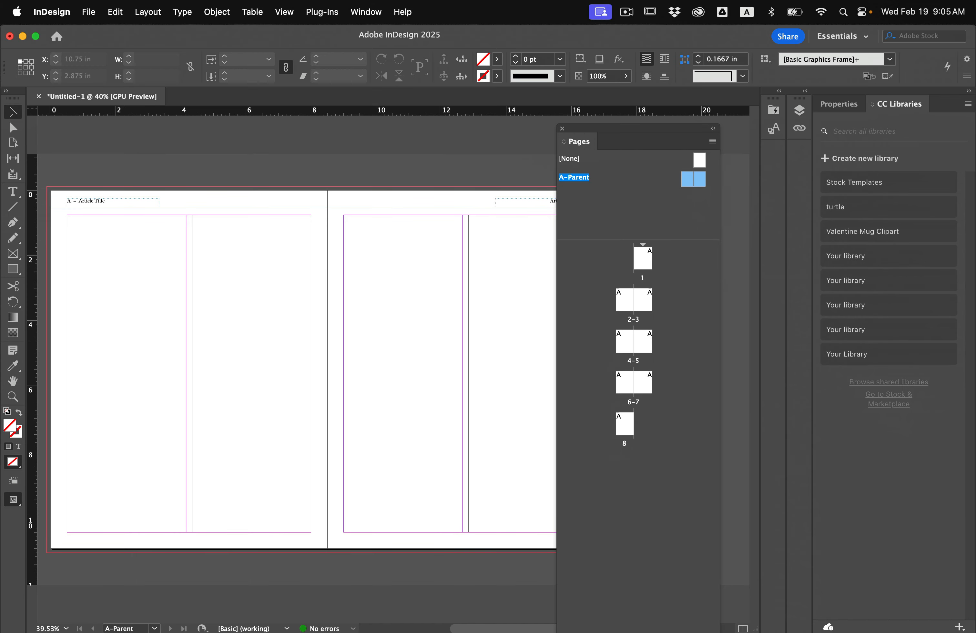
left_click(148, 12)
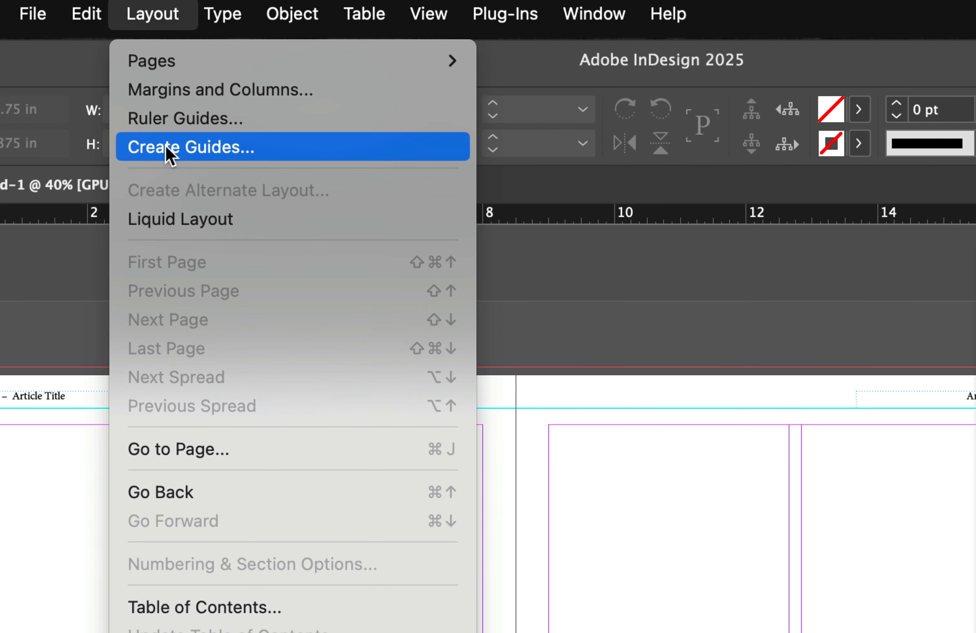
left_click(155, 79)
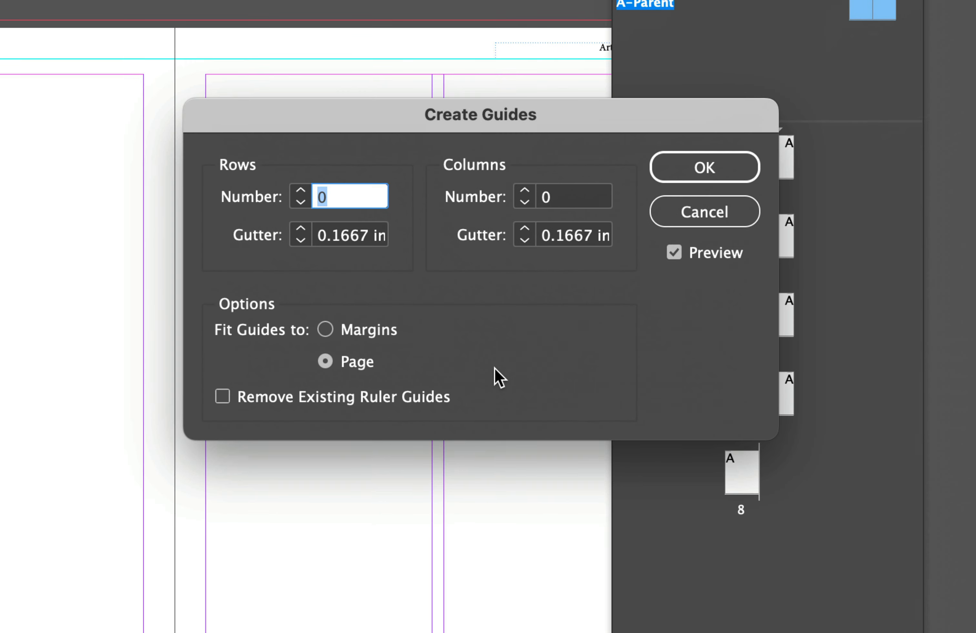
left_click(328, 330)
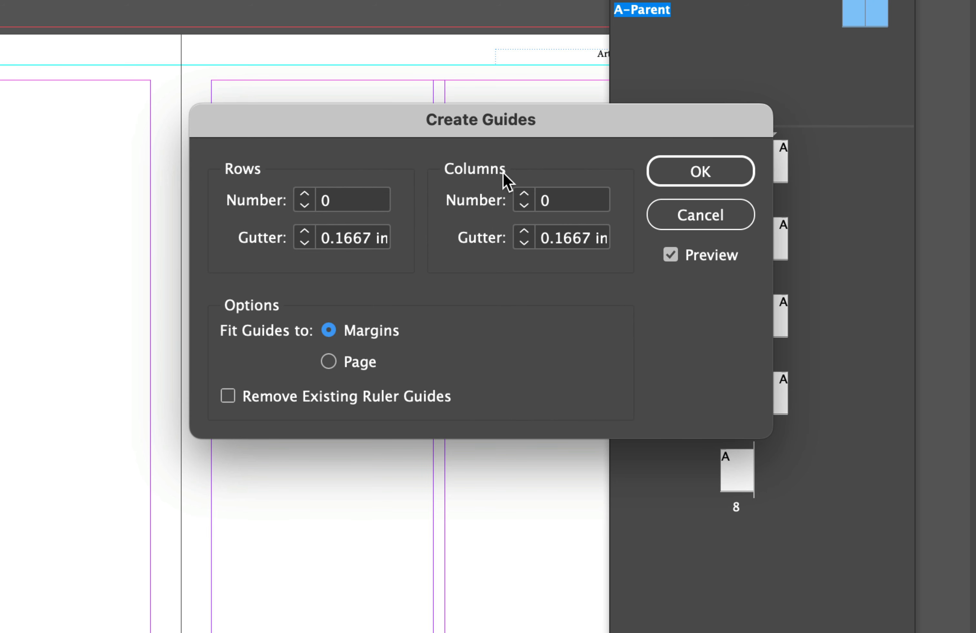
left_click(525, 194)
left_click(525, 193)
left_click(525, 194)
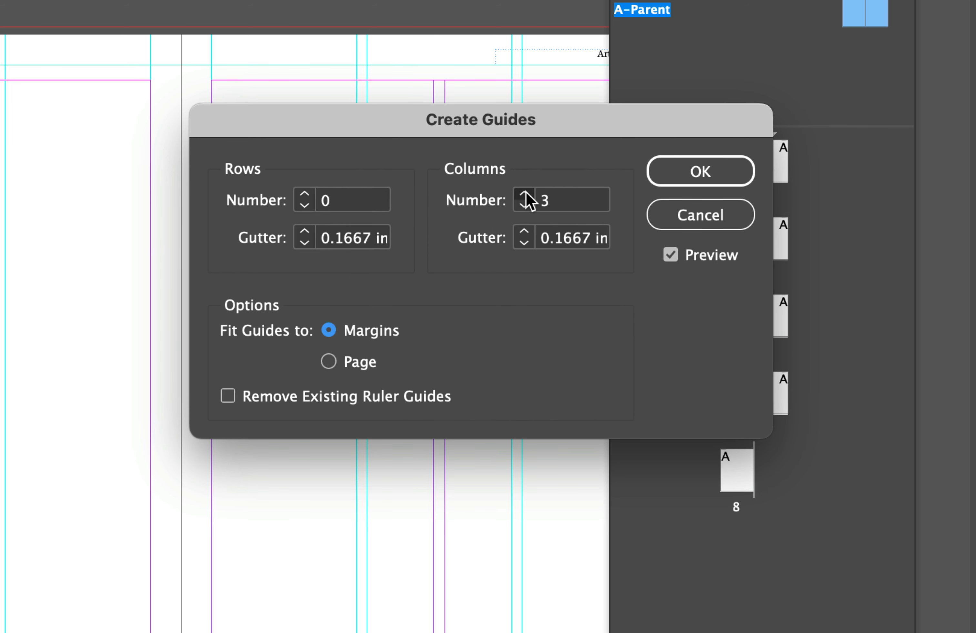
left_click(525, 194)
left_click(525, 194)
left_click(526, 193)
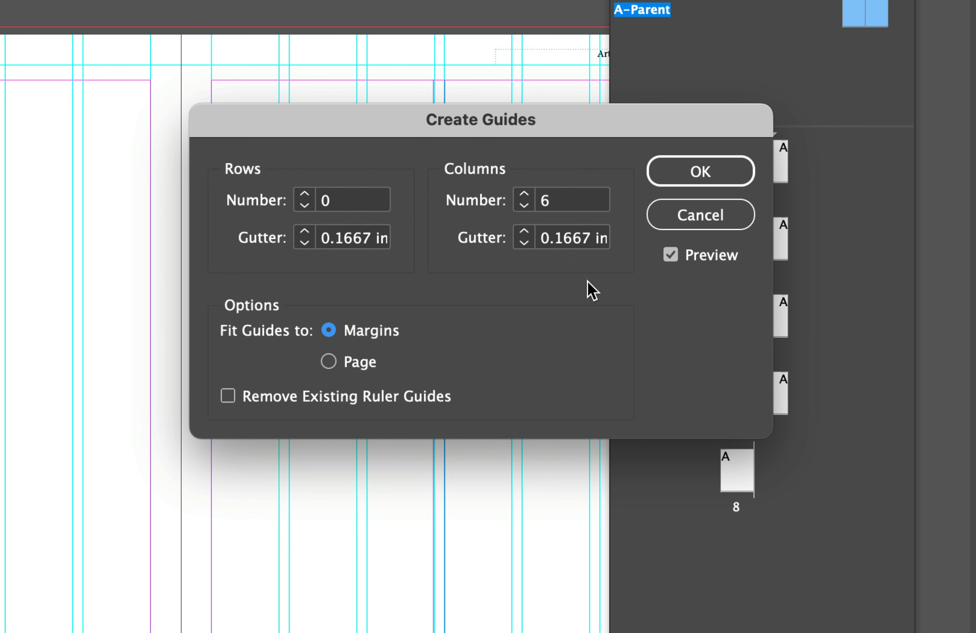
left_click(732, 181)
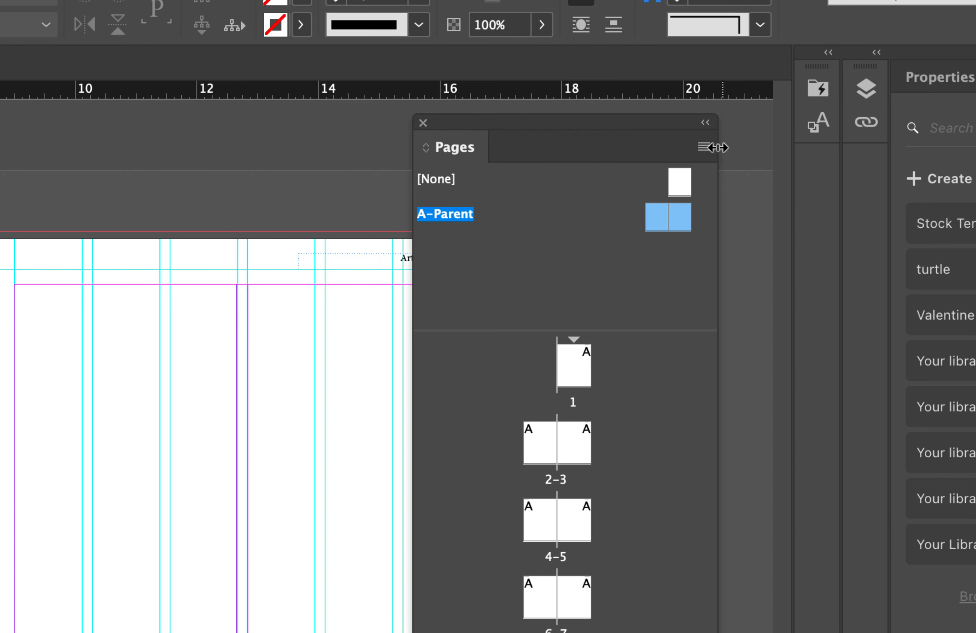
Rename the A-Parent spread as "2 col Layout", keeping prefix A
left_click(704, 146)
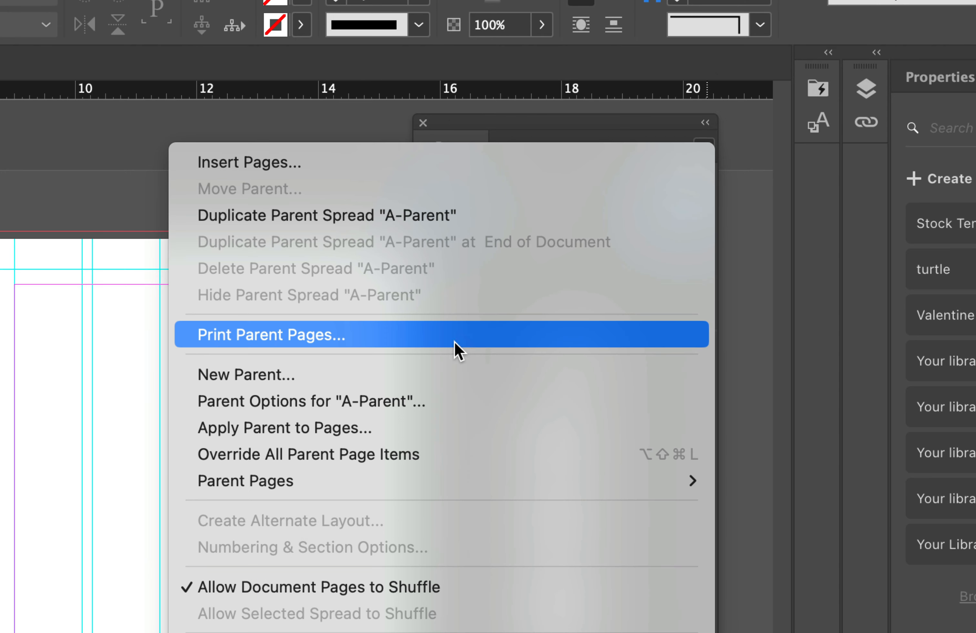
left_click(323, 407)
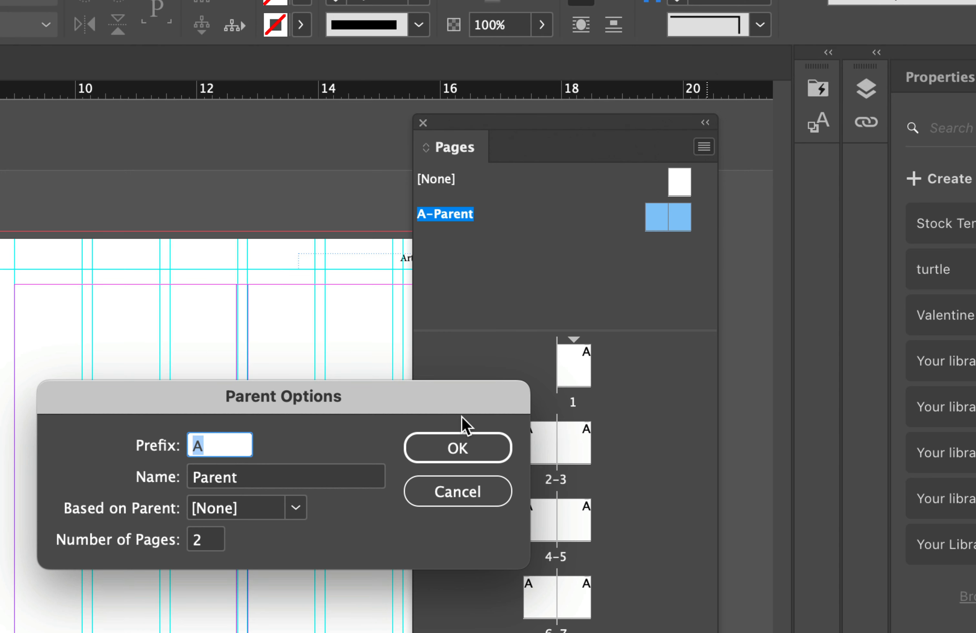
left_click_drag(411, 415, 442, 319)
left_click(318, 376)
double_click(318, 383)
type("2 col Layout")
left_click(485, 352)
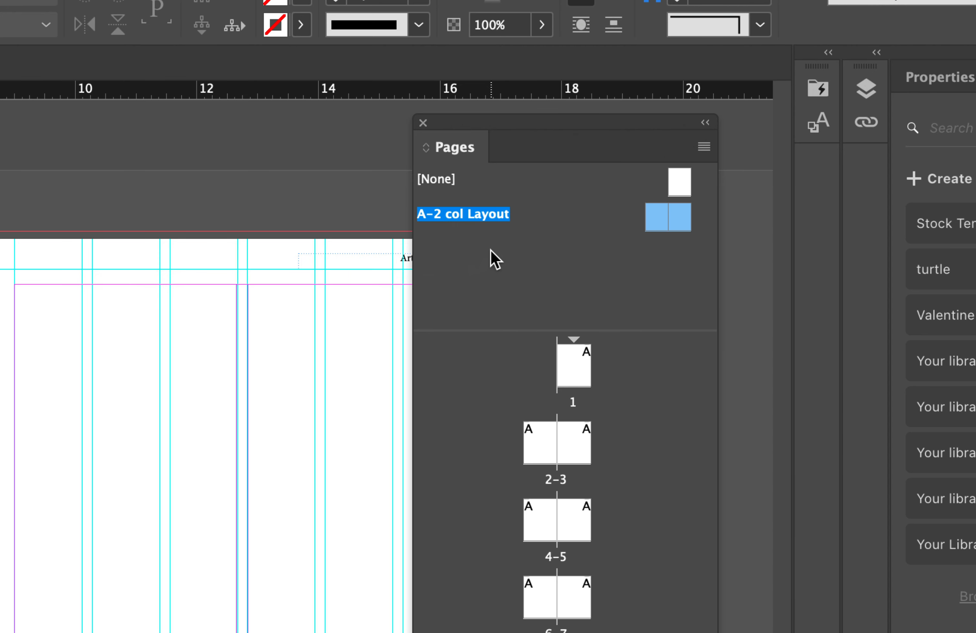
Duplicate the A-2 col Layout parent spread and set the copy's margin layout to 3 columns
left_click(704, 147)
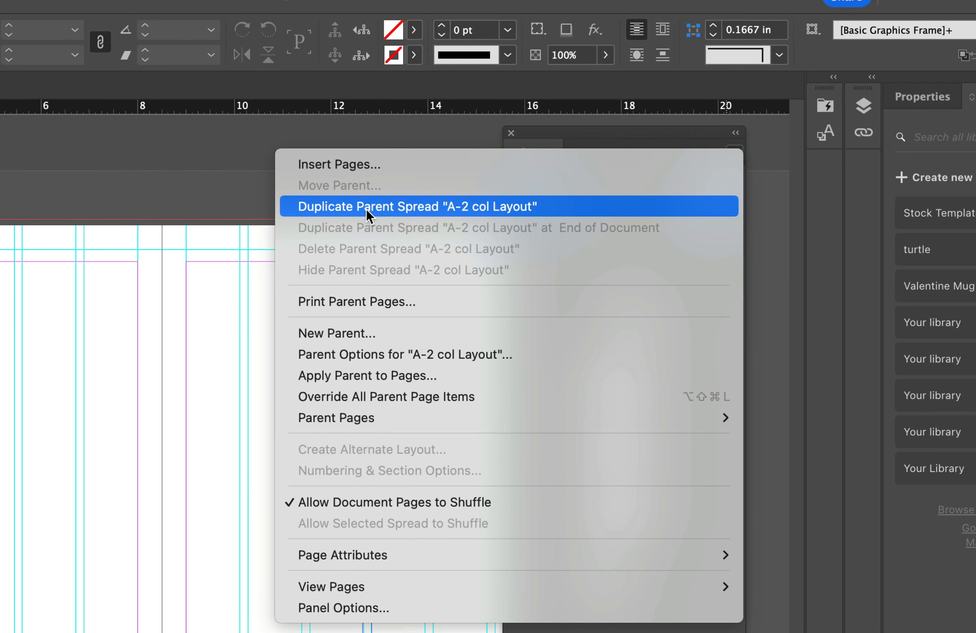
left_click(389, 209)
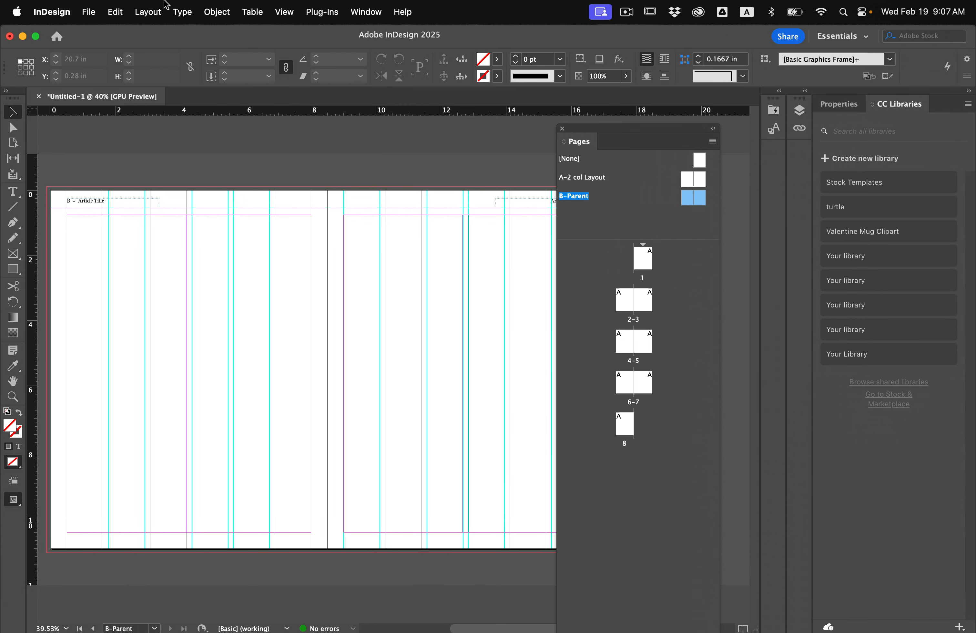
left_click(136, 8)
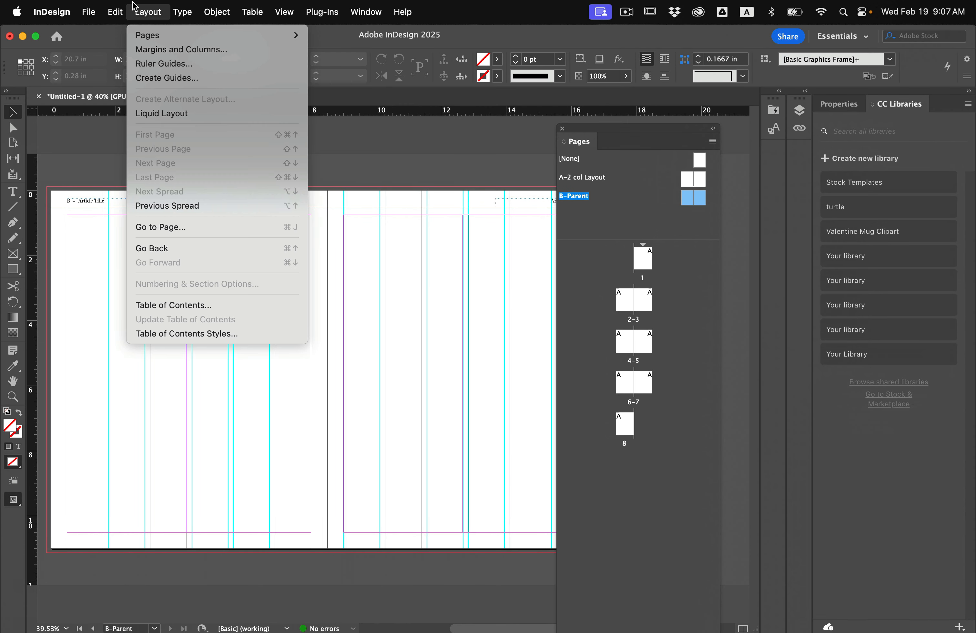
left_click(156, 50)
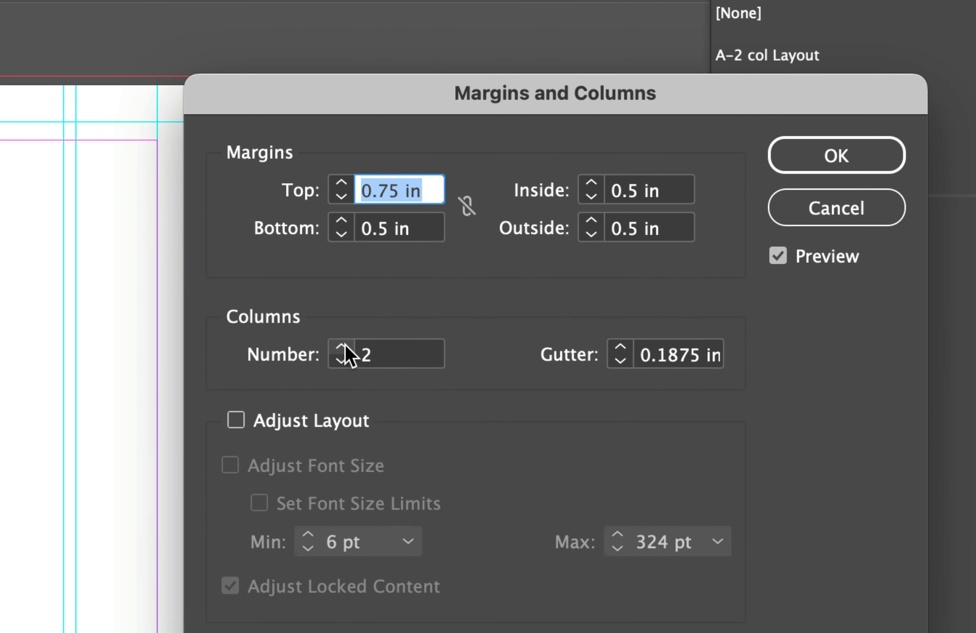
left_click(393, 307)
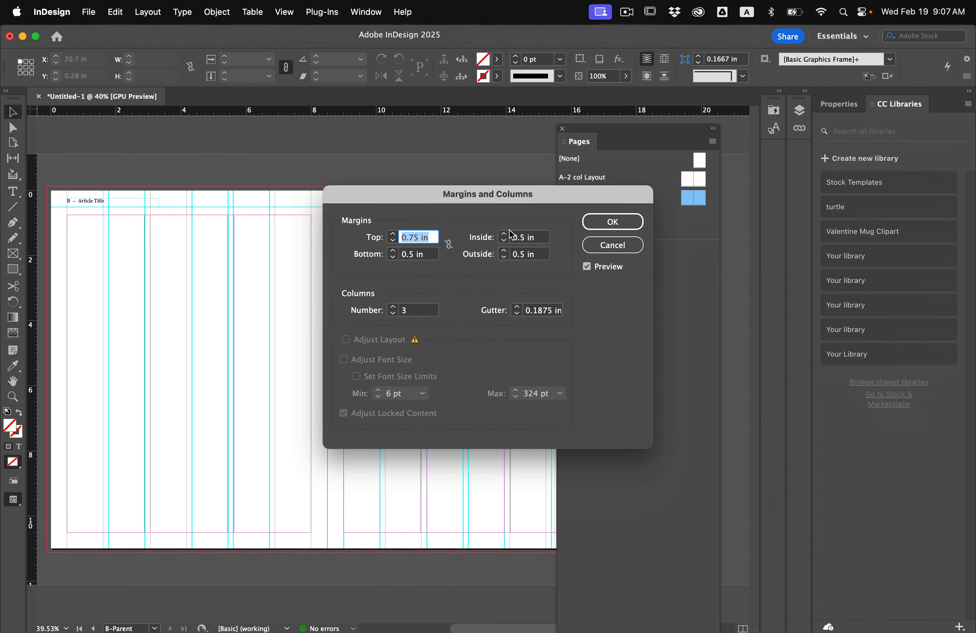
left_click(607, 222)
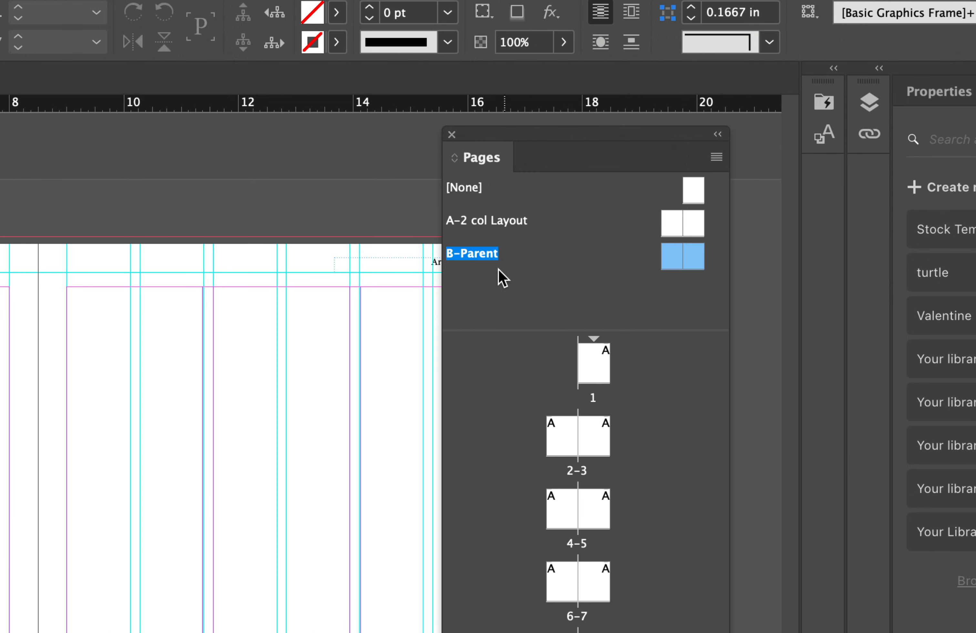
Rename the B-Parent spread as "3 col layout", keeping prefix B
left_click(717, 158)
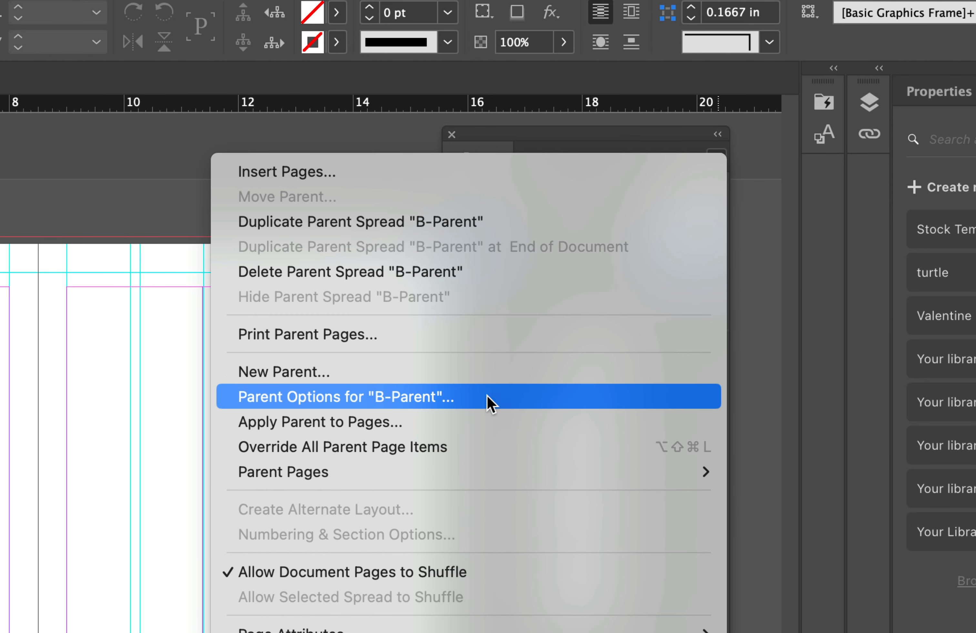
left_click(441, 400)
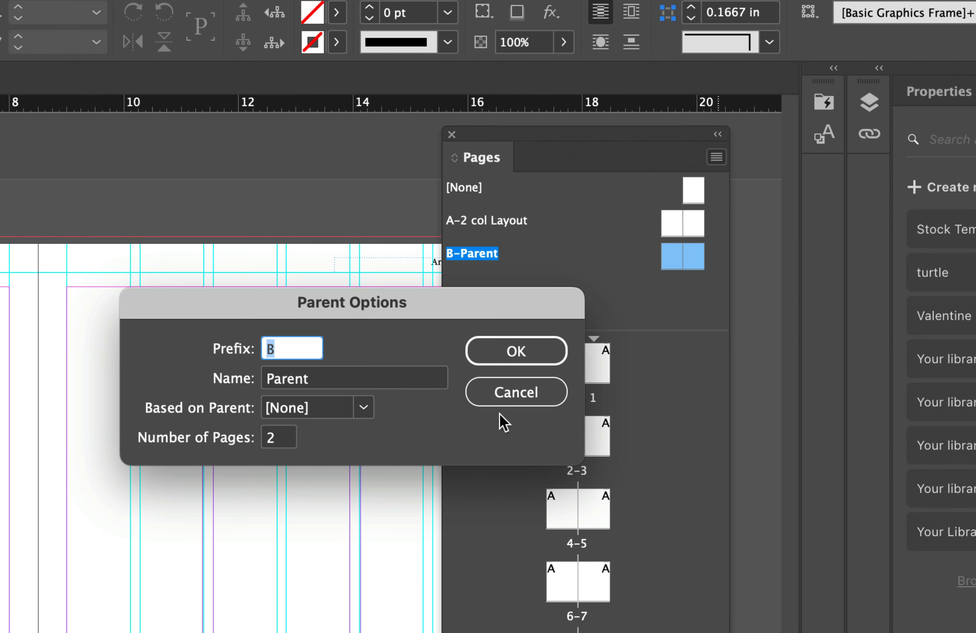
left_click(355, 373)
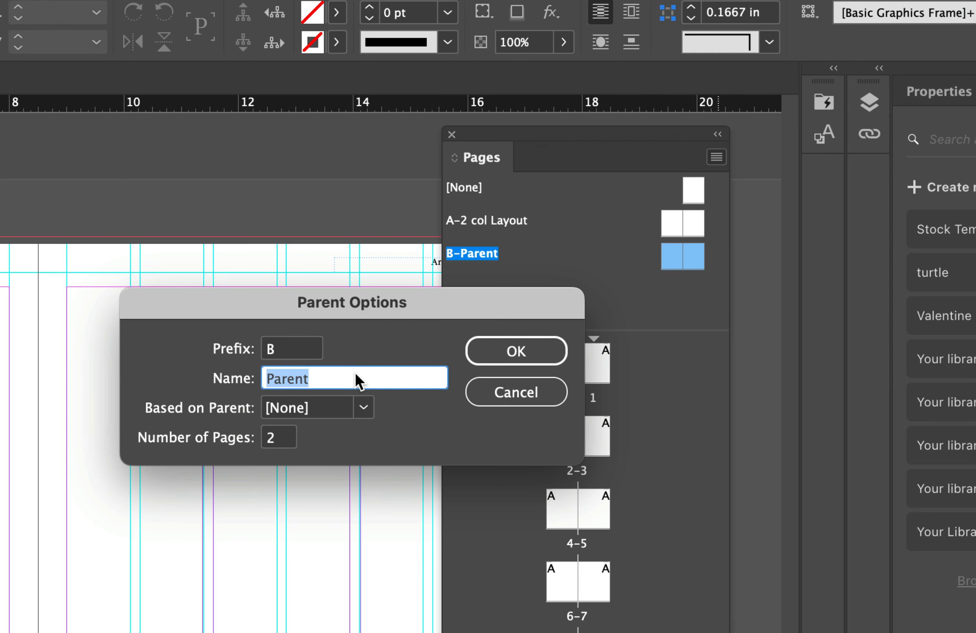
type("3 col layout")
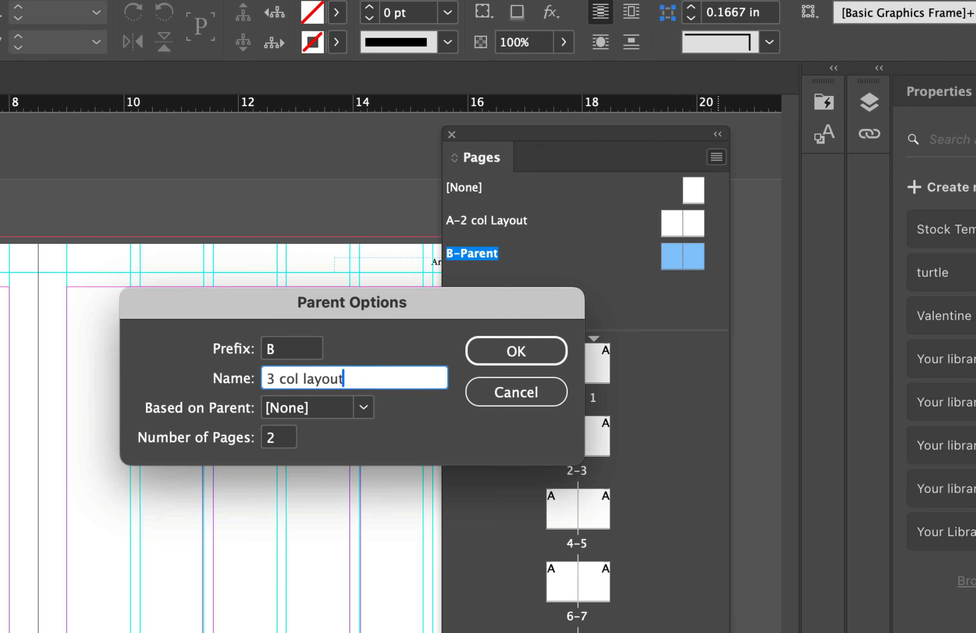
left_click(494, 352)
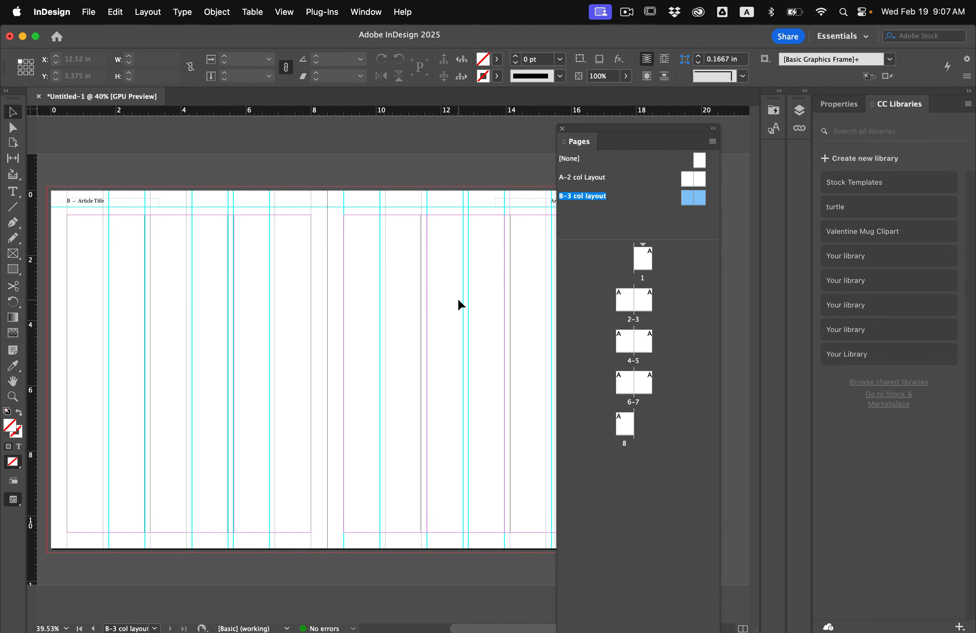
Go to page 1 and start saving the document, creating a "Magazine Layout" folder on the Desktop for it
double_click(643, 259)
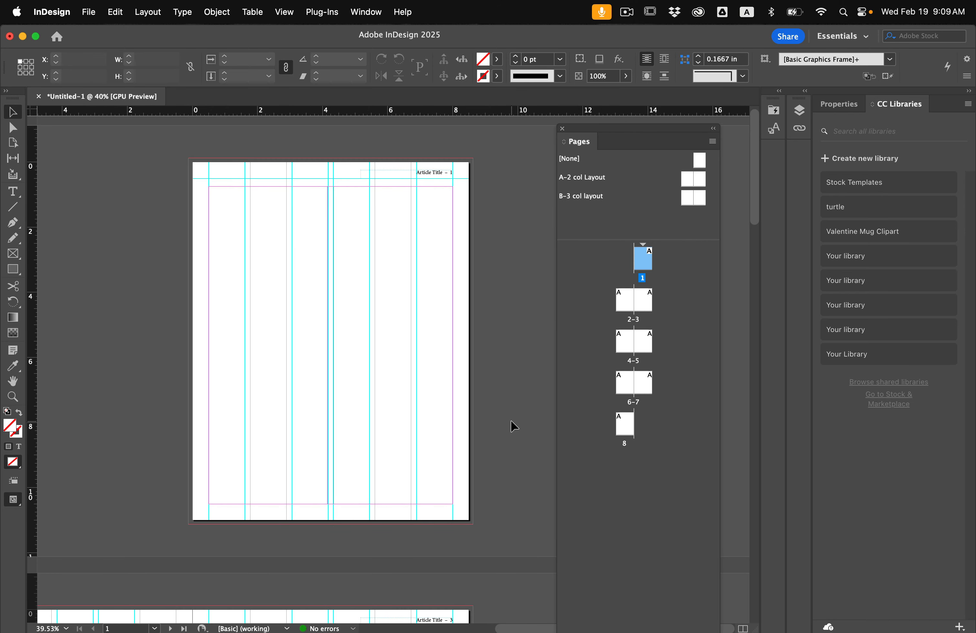
left_click(89, 12)
left_click(98, 111)
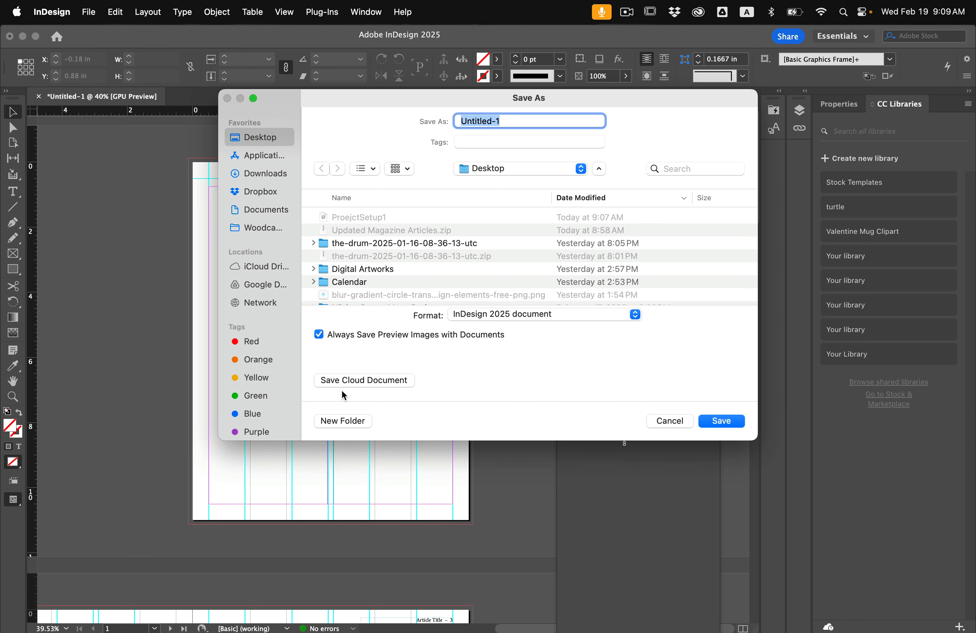
left_click(337, 423)
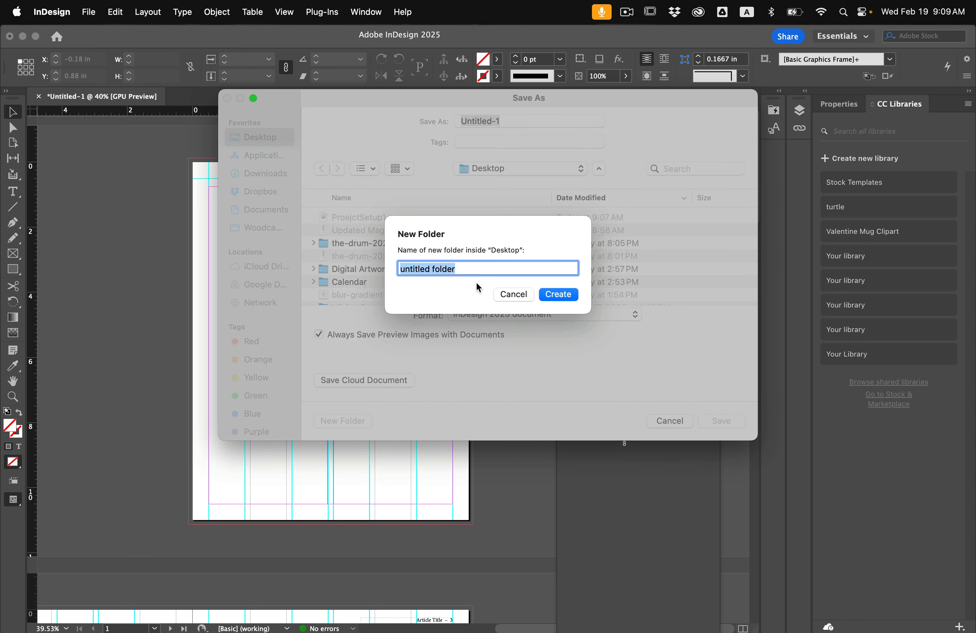
type("Magazine La")
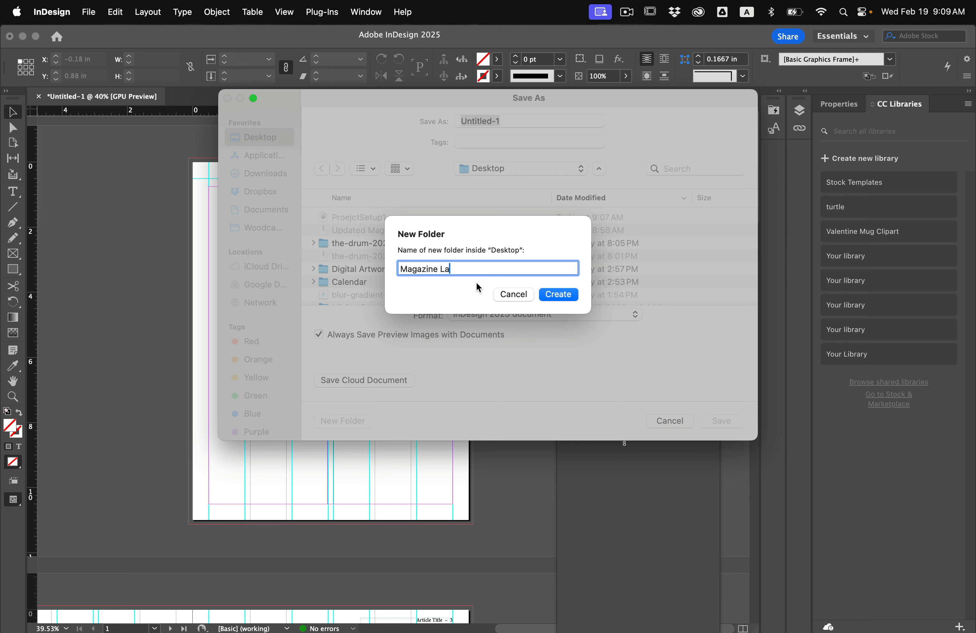
type("yout")
key("Return")
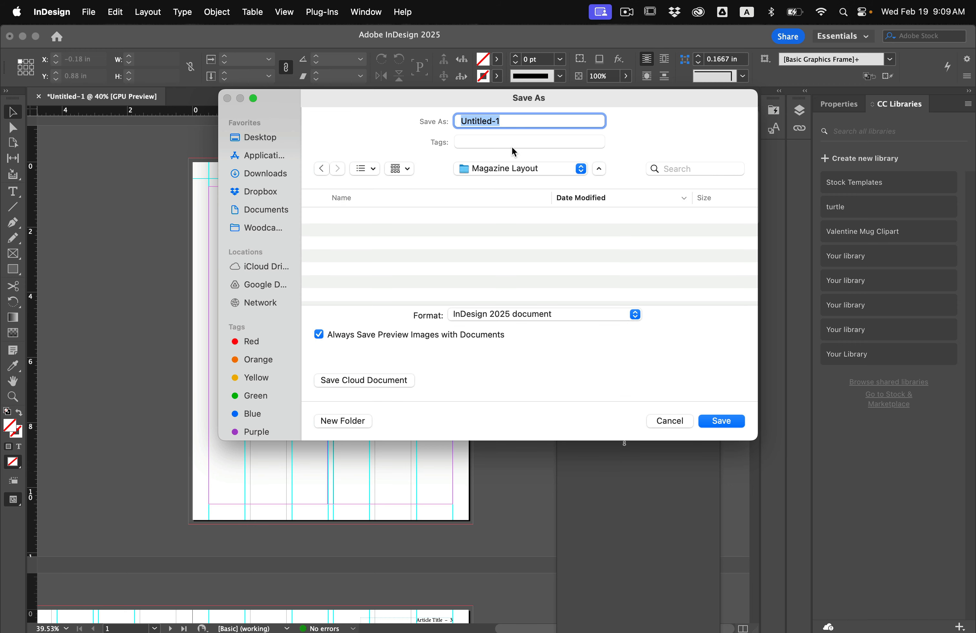
Save the document in the new folder, naming it "Magazine Articles" followed by the author's surname
type("Magazine A")
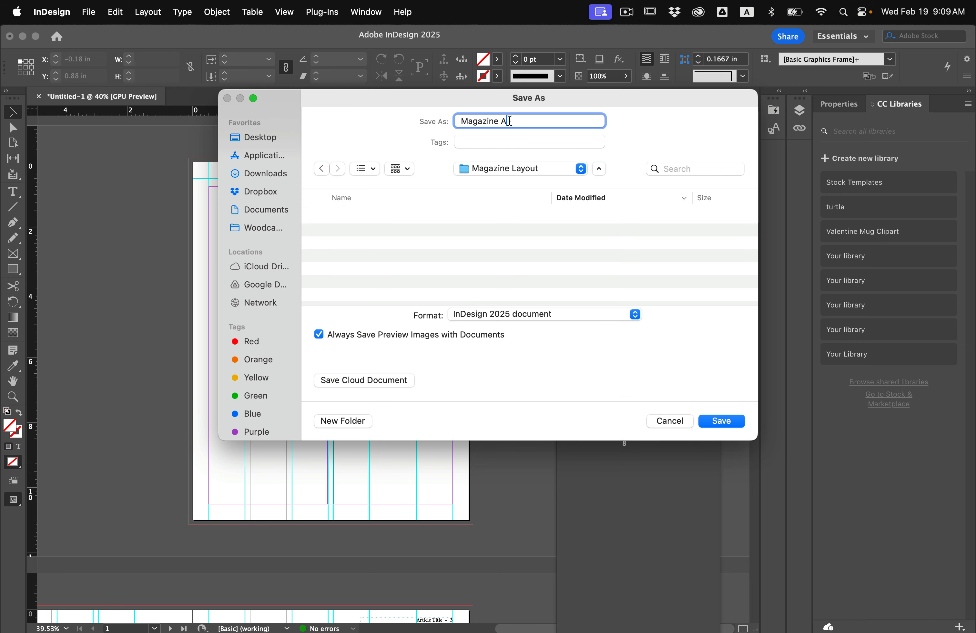
type("rticles Ivey")
left_click(722, 421)
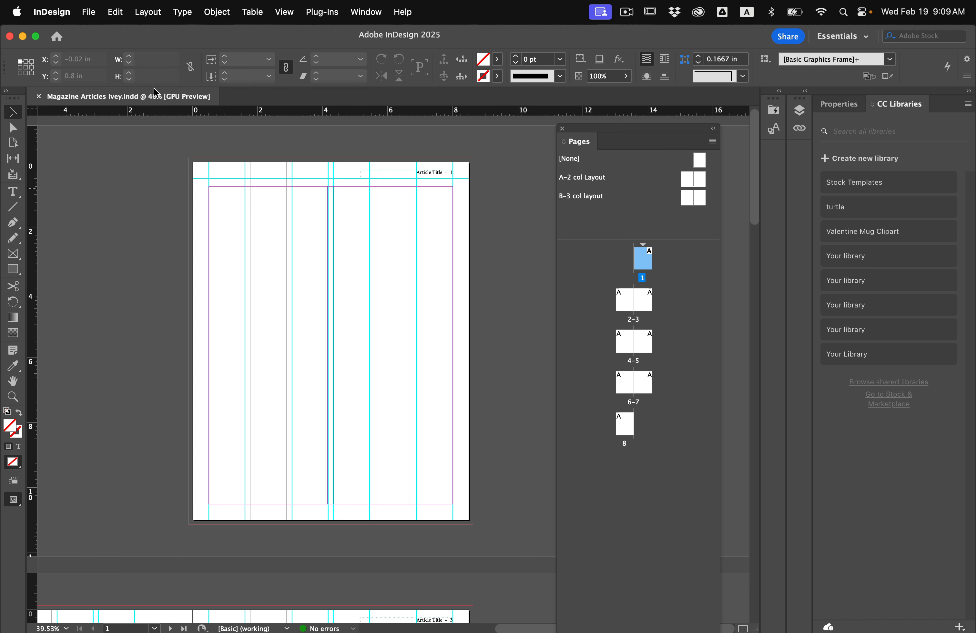
Place Made & Remade Article.docx from the Desktop's Made and Remade folder on page 1, in a 7.5 × 9.75 in frame filling the margins
left_click(89, 12)
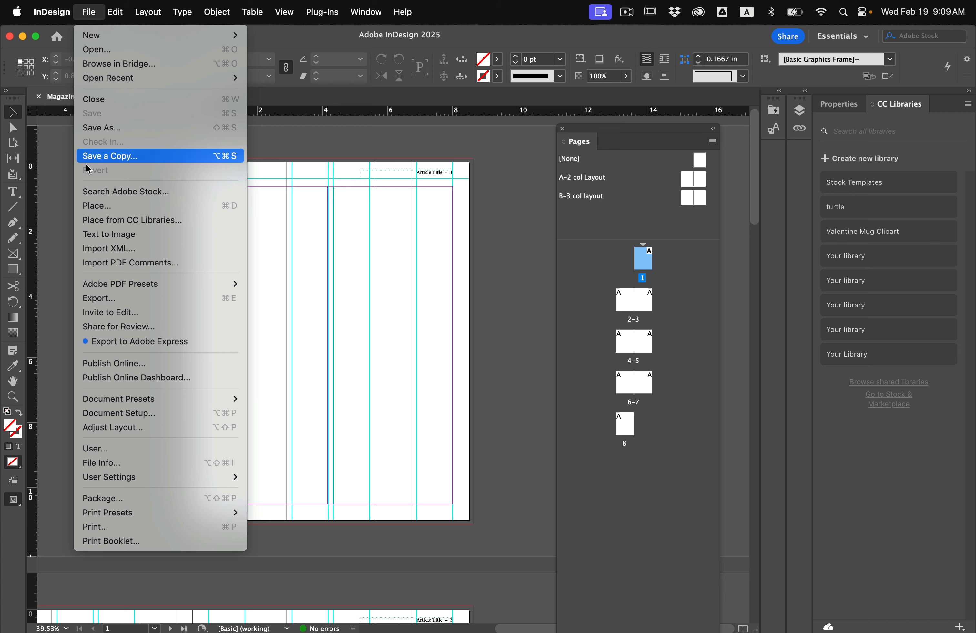
left_click(97, 205)
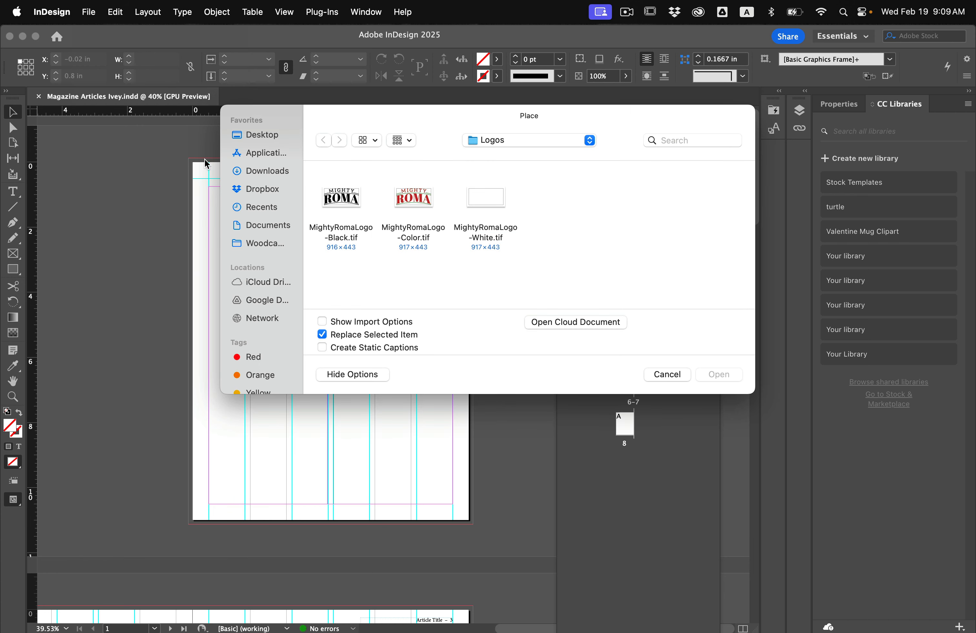
left_click(259, 138)
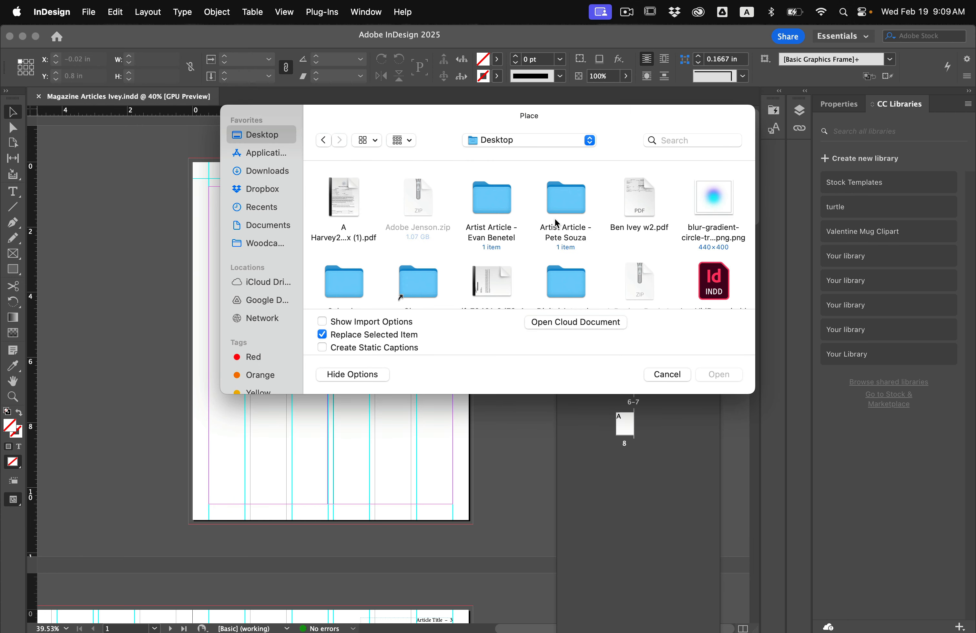
scroll(525, 220, "down", 10)
double_click(555, 261)
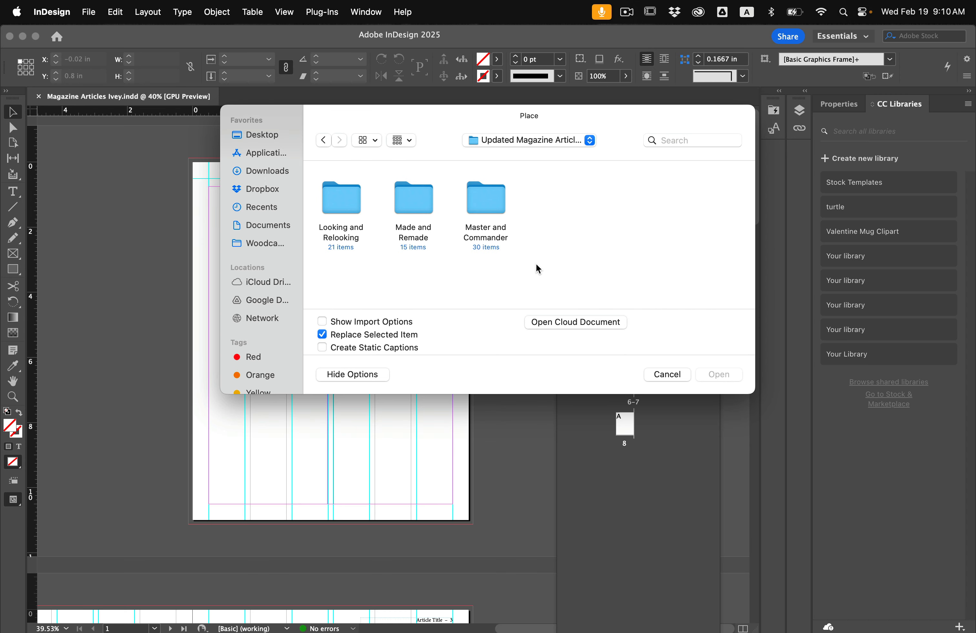
double_click(418, 201)
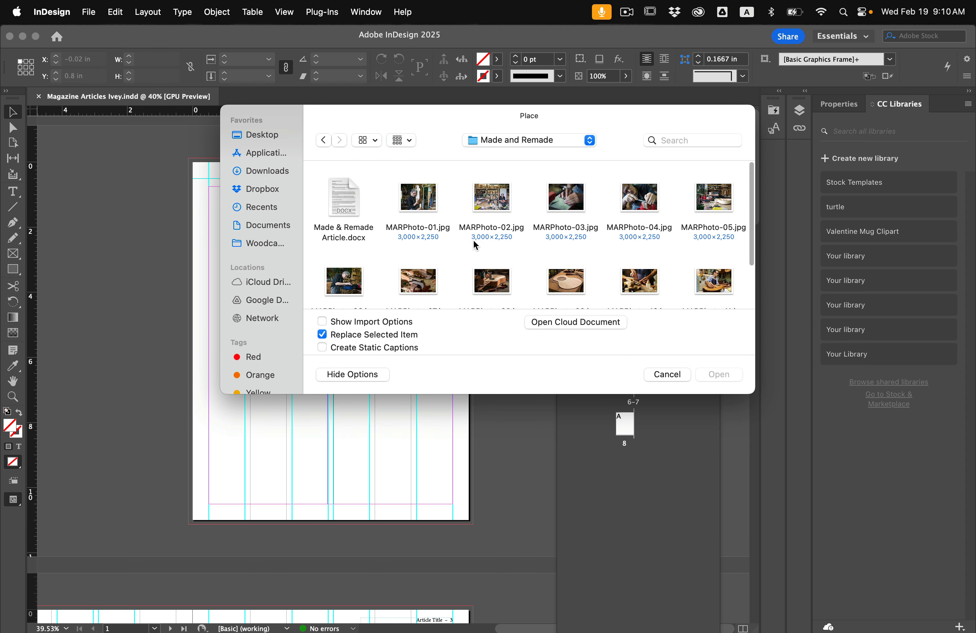
left_click(334, 196)
key("Return")
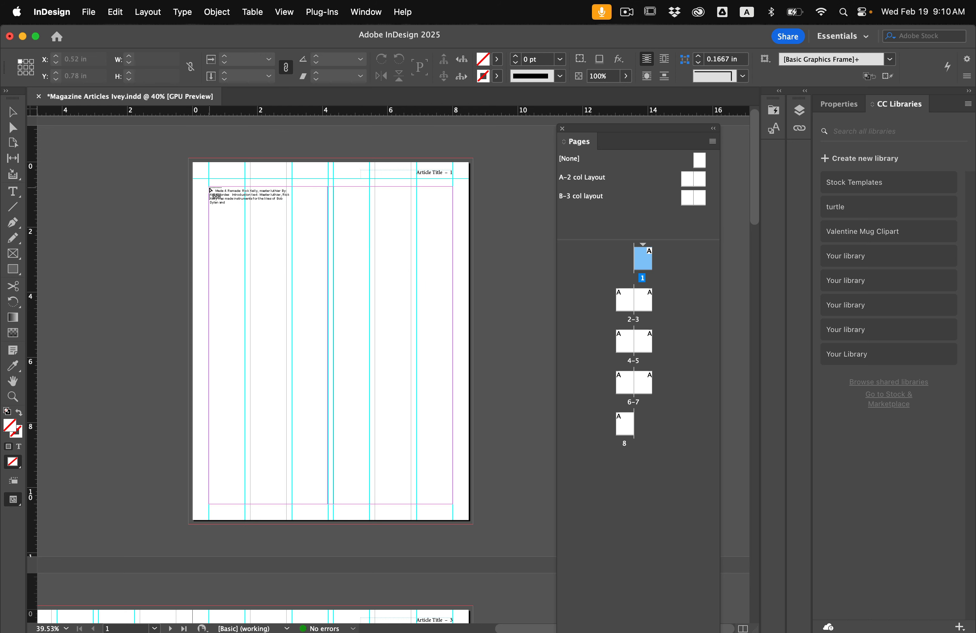
left_click_drag(209, 187, 452, 503)
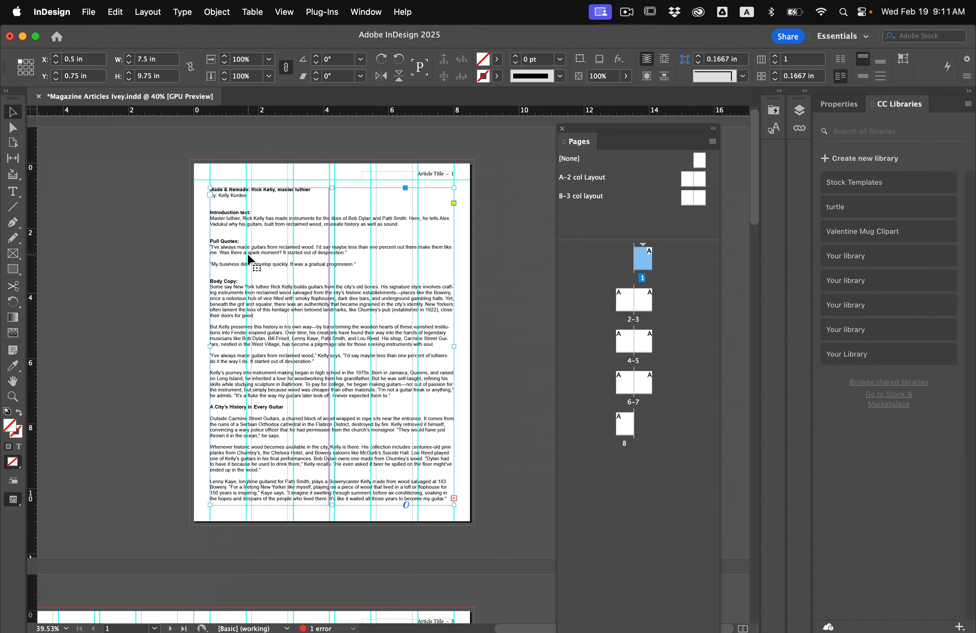
Cut the title, byline, introduction, pull quotes and "Body Copy:" label from the page 1 article and remove the leftover blank line
left_click(13, 191)
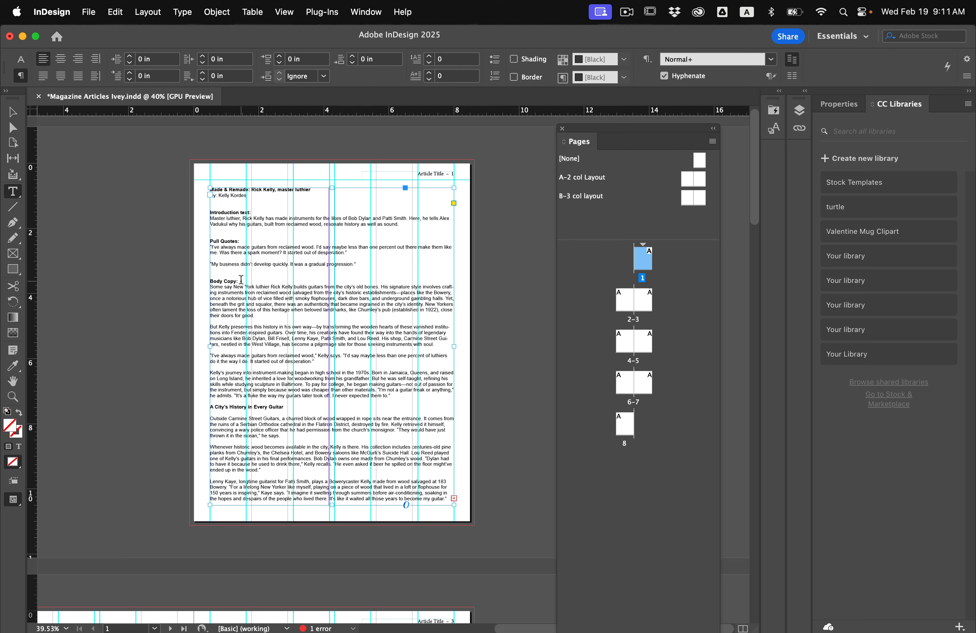
left_click_drag(241, 281, 205, 187)
key("super+c")
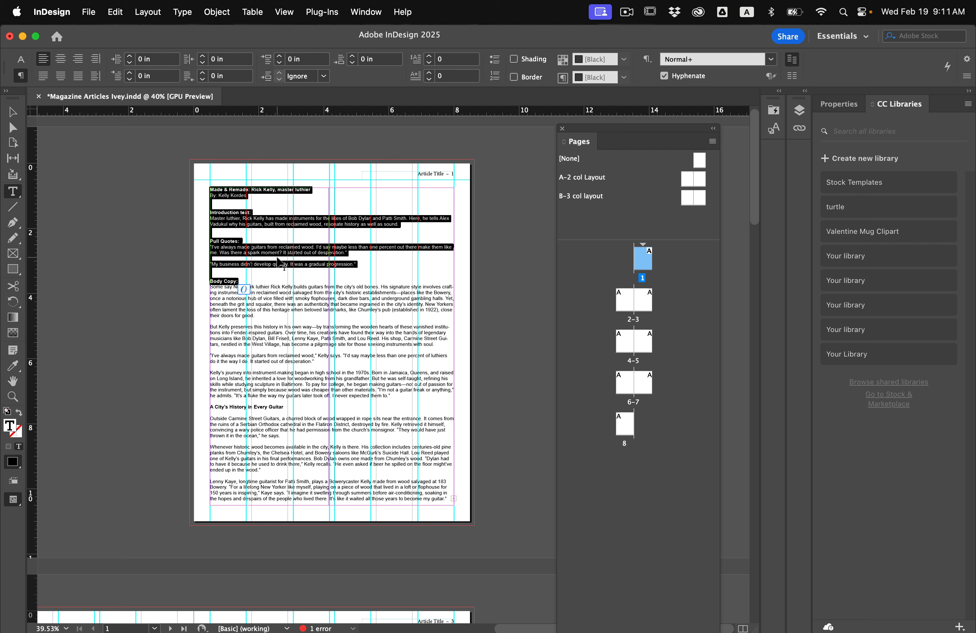
left_click(116, 18)
left_click(121, 71)
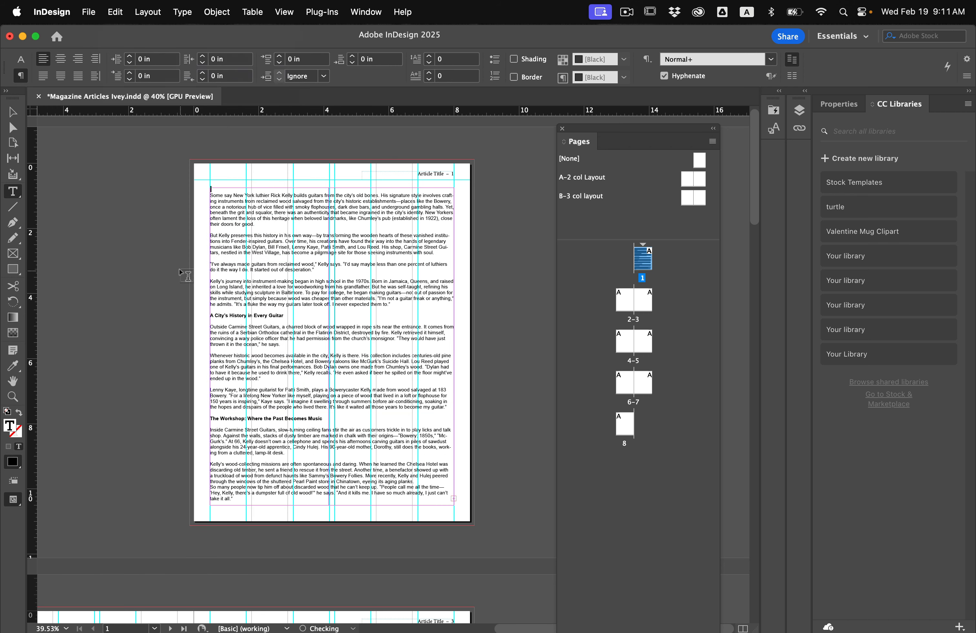
key("Delete")
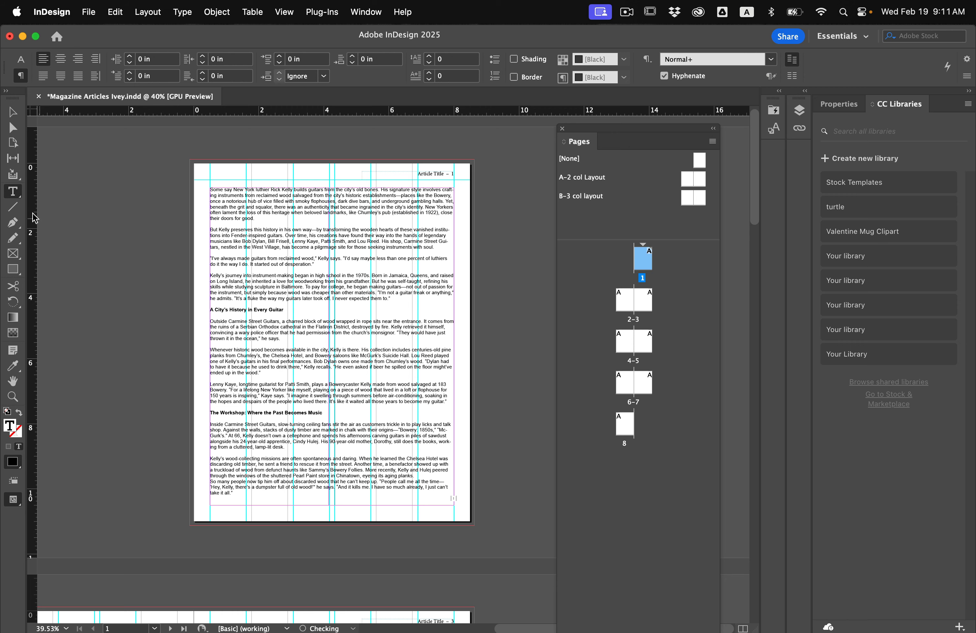
Draw a text frame on the pasteboard beside page 1 and paste the cut title, introduction and pull quotes into it
left_click_drag(64, 208, 179, 405)
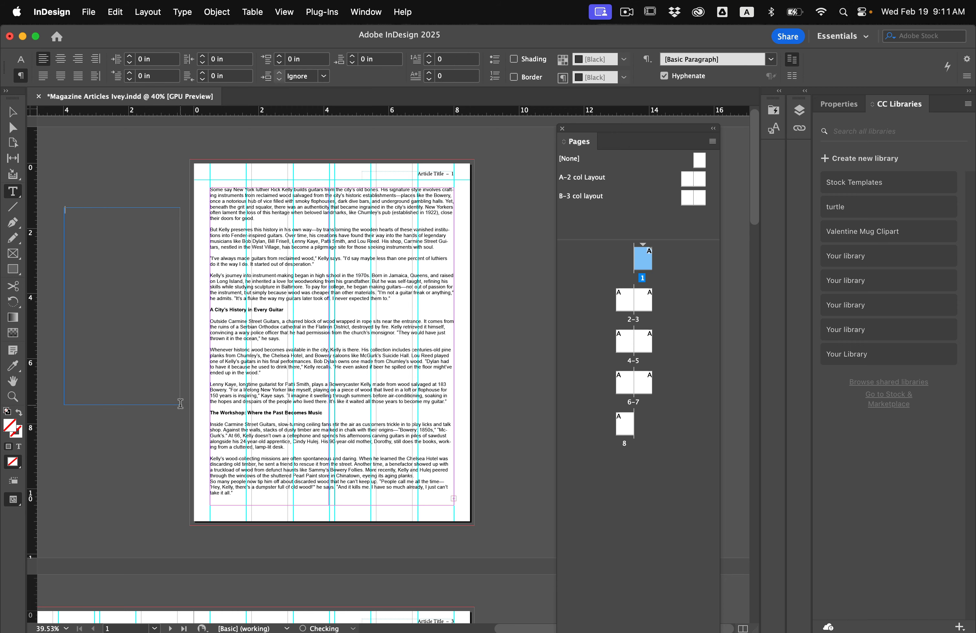
left_click(117, 11)
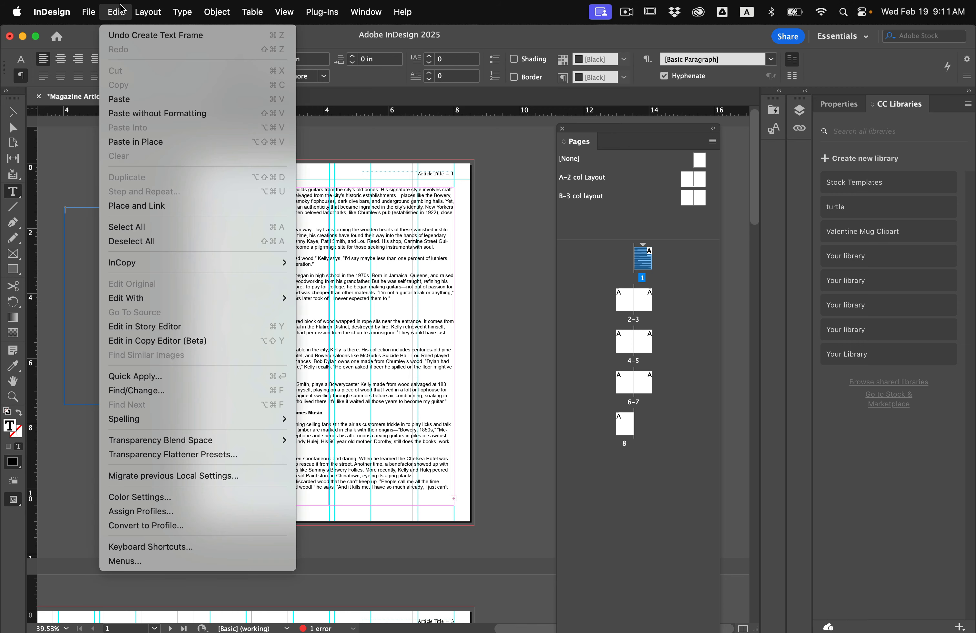
left_click(119, 99)
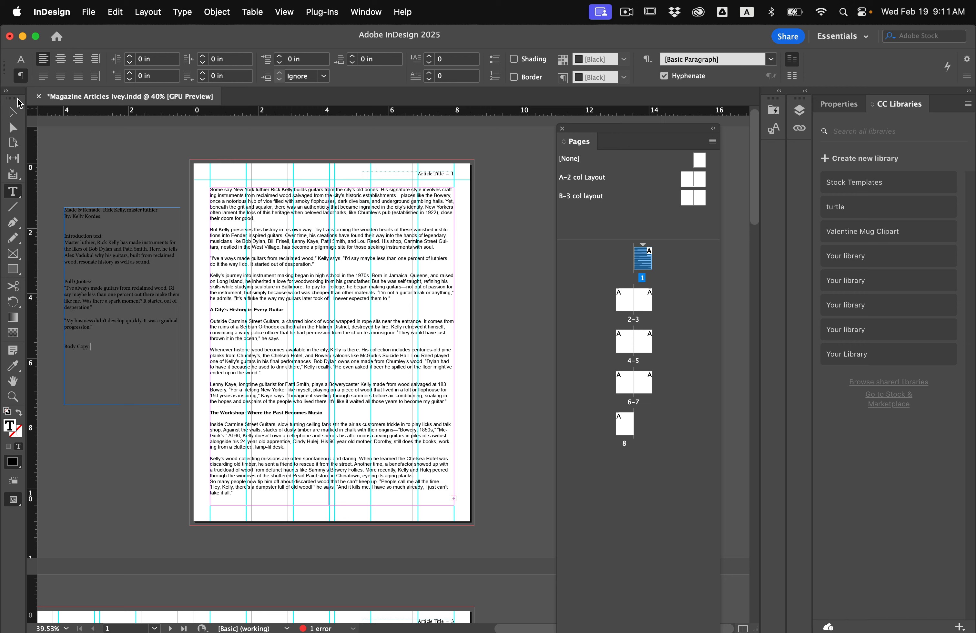
key("super+z")
key("super+v")
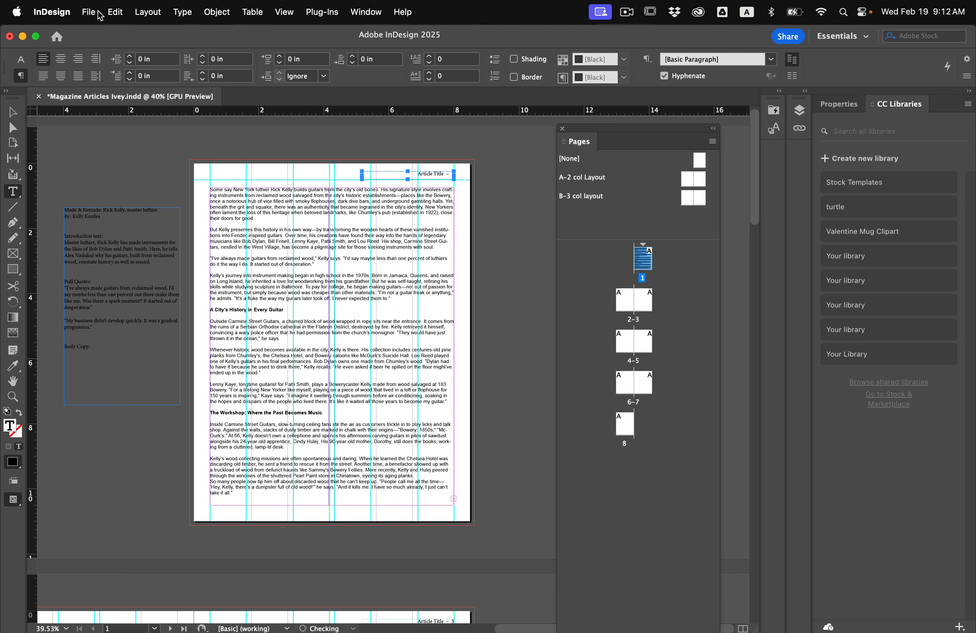
left_click(13, 112)
left_click(104, 190)
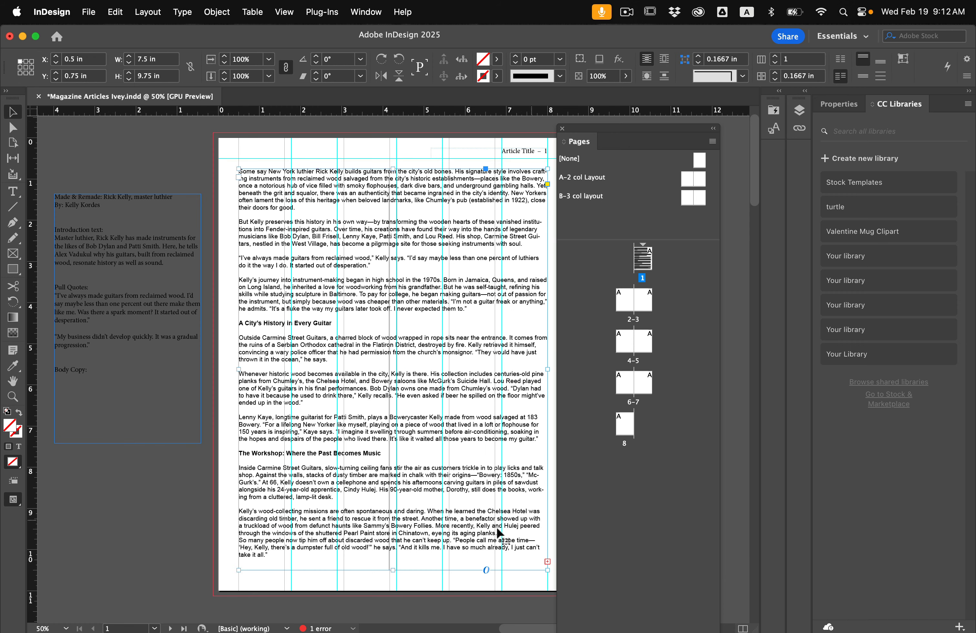
Thread the overset article text from page 1 into a 7.5 × 9.75 in frame filling the margins of page 2
left_click(548, 562)
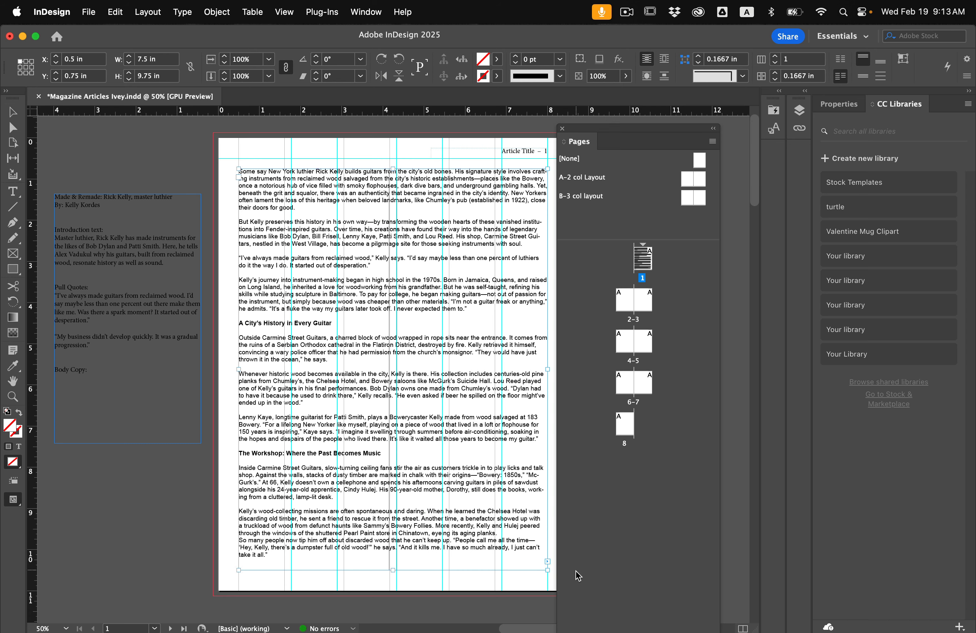
key("Escape")
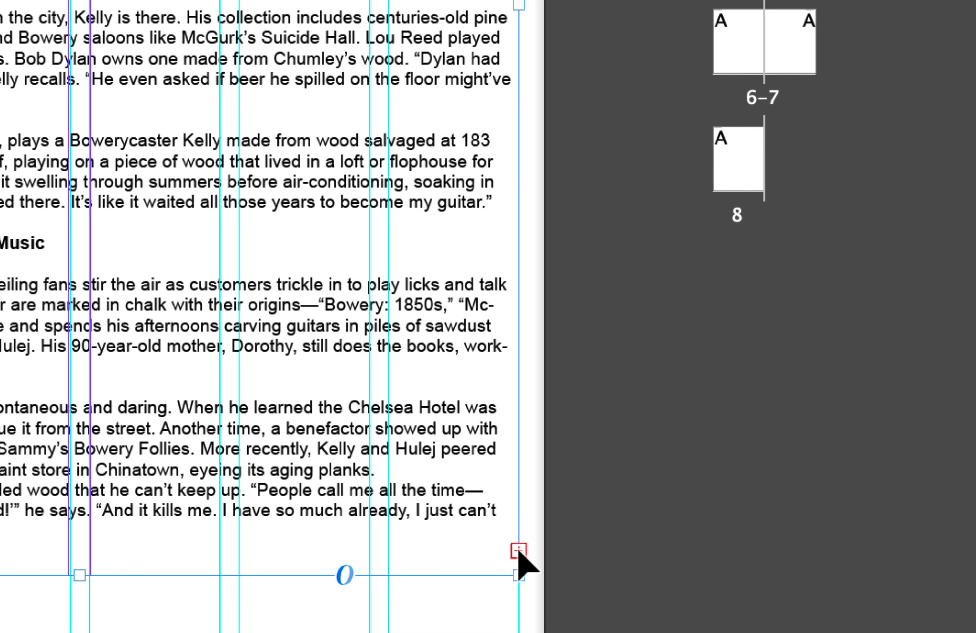
left_click(518, 550)
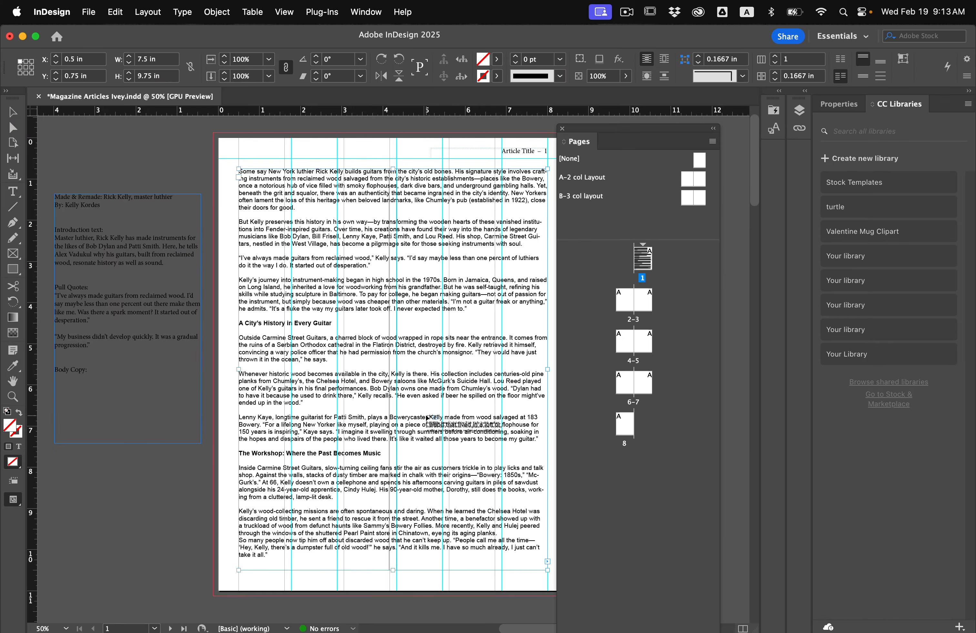
scroll(423, 457, "down", 10)
scroll(427, 418, "down", 4)
scroll(428, 418, "left", 3)
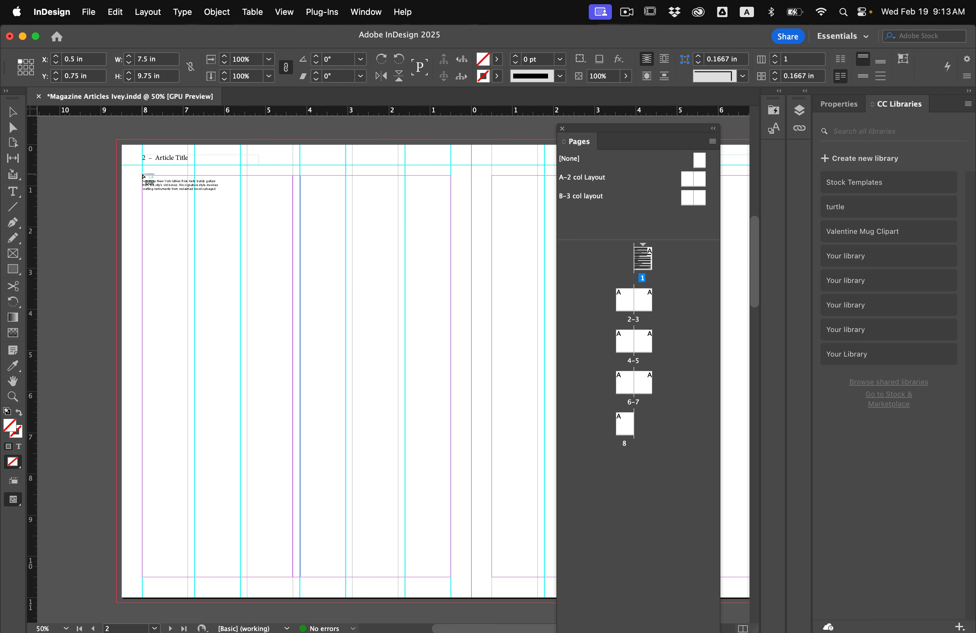
left_click_drag(143, 170, 451, 577)
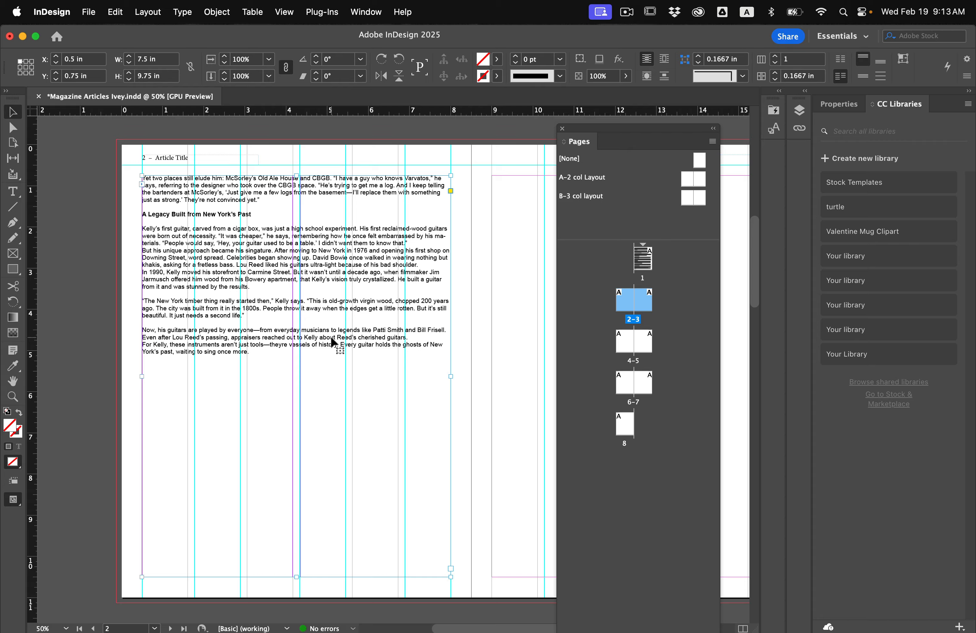
Replace all double paragraph returns (^p^p) in the article story with a single return (^p) using Find/Change, then close it
scroll(331, 337, "up", 3)
scroll(332, 337, "down", 3)
scroll(332, 337, "up", 3)
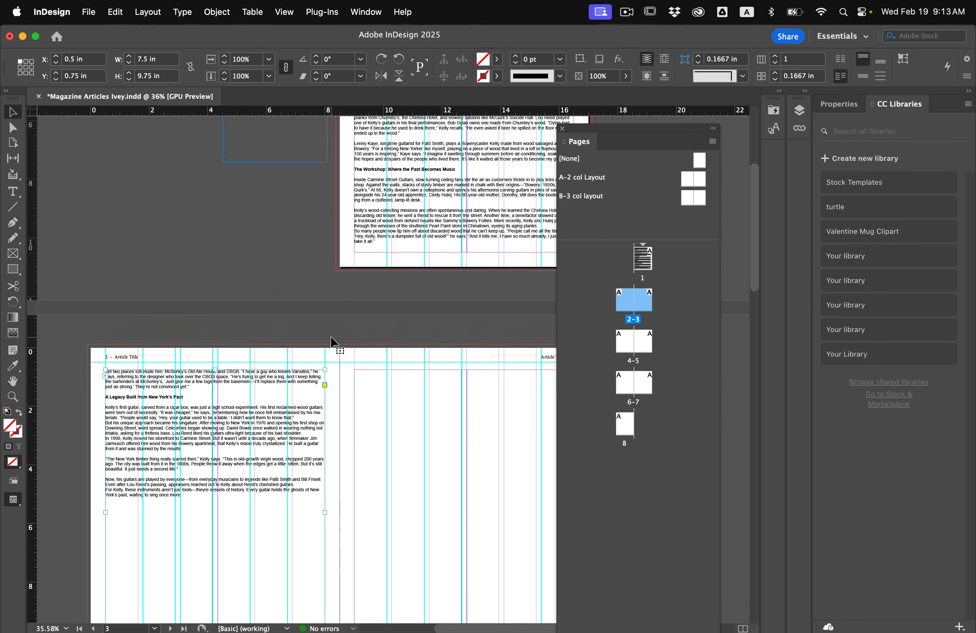
scroll(331, 342, "up", 5)
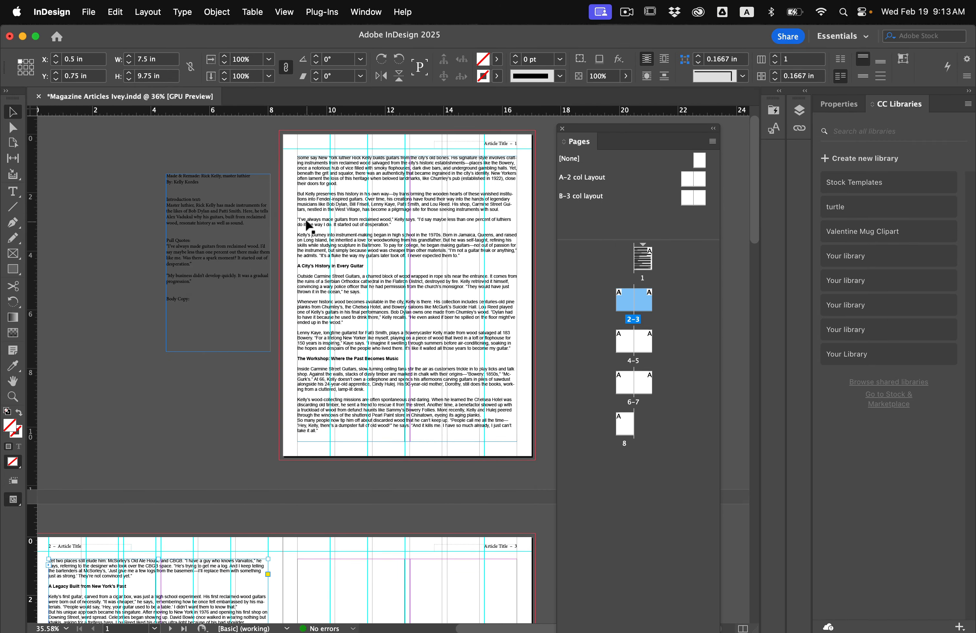
scroll(309, 225, "up", 4)
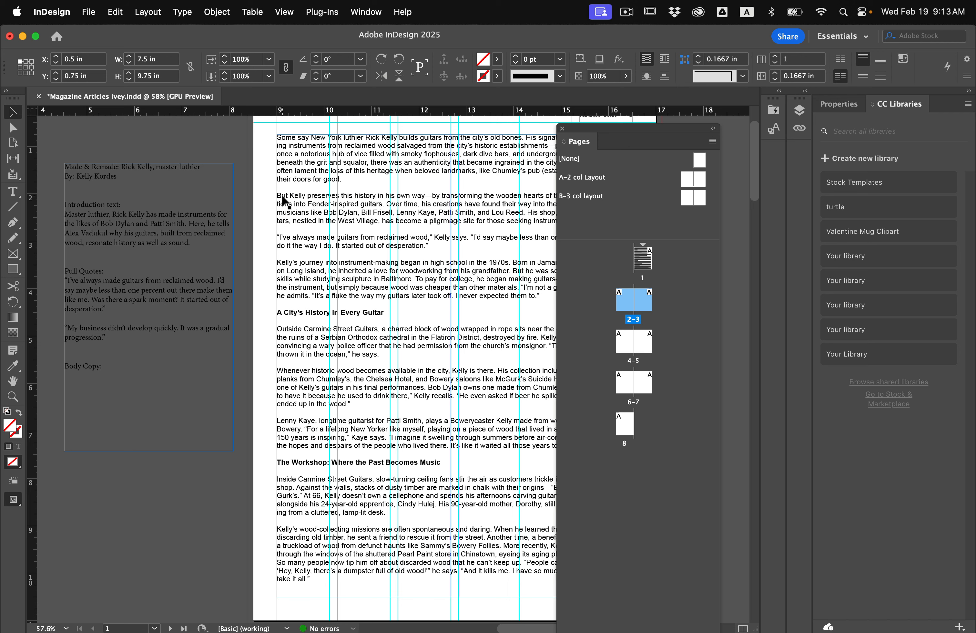
left_click(117, 13)
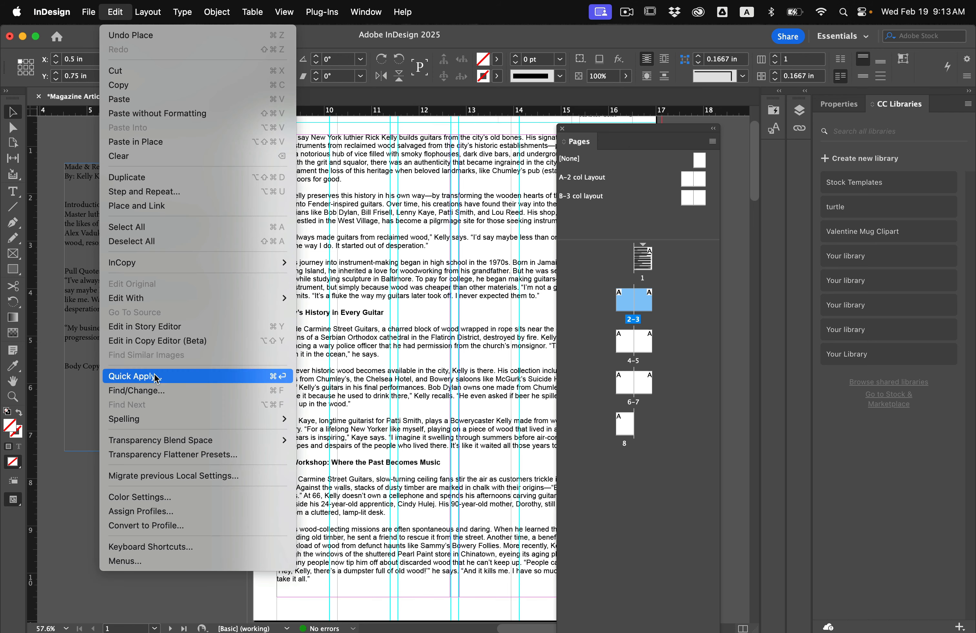
left_click(158, 391)
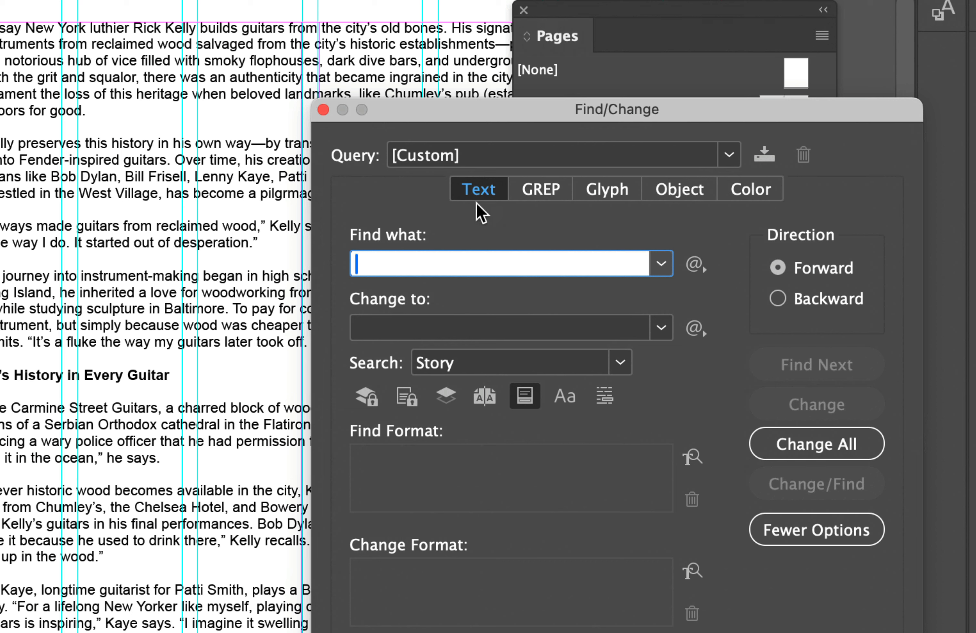
left_click(704, 267)
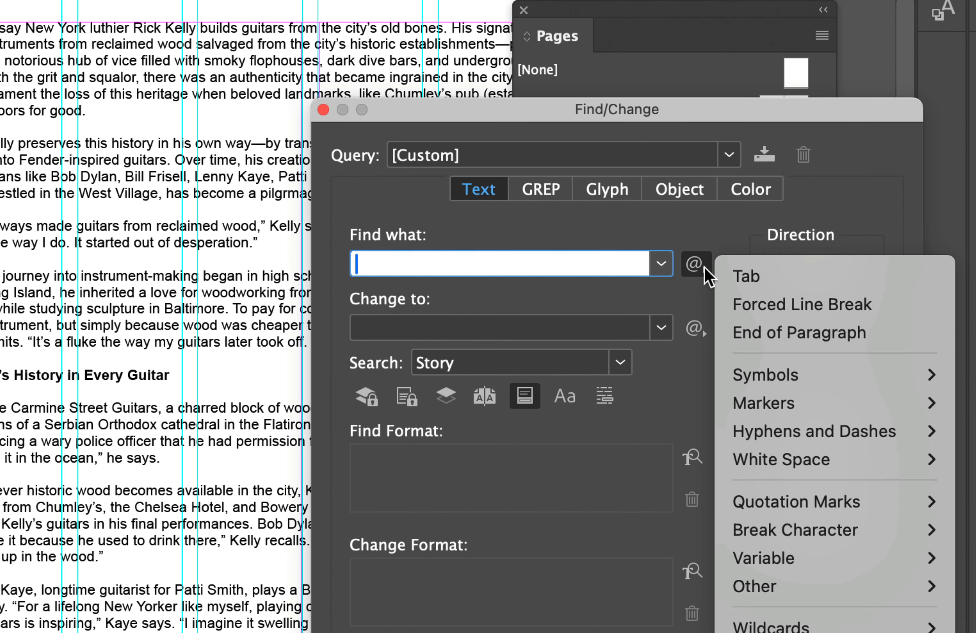
left_click(752, 334)
left_click(707, 279)
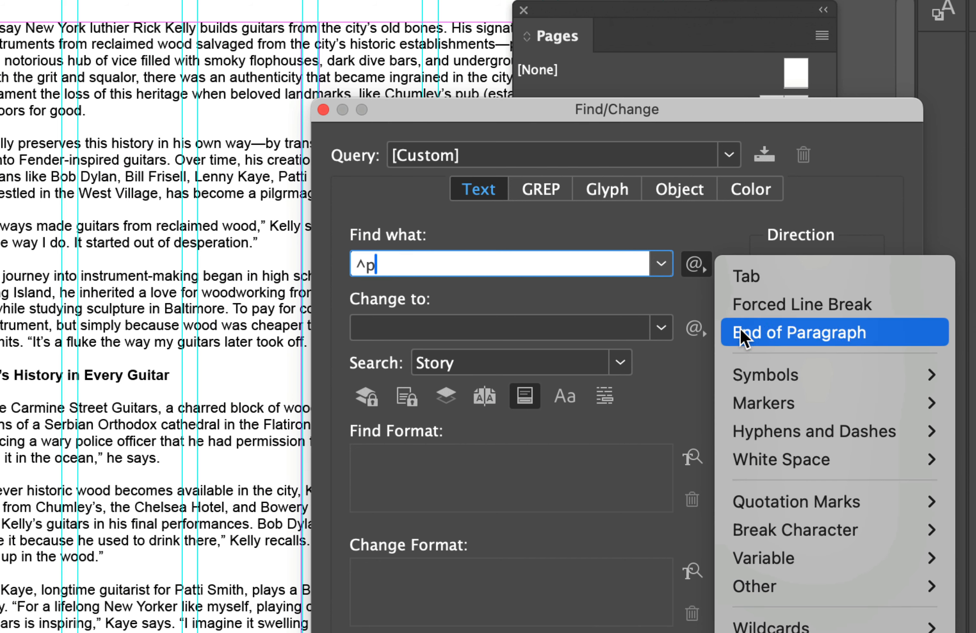
left_click(752, 332)
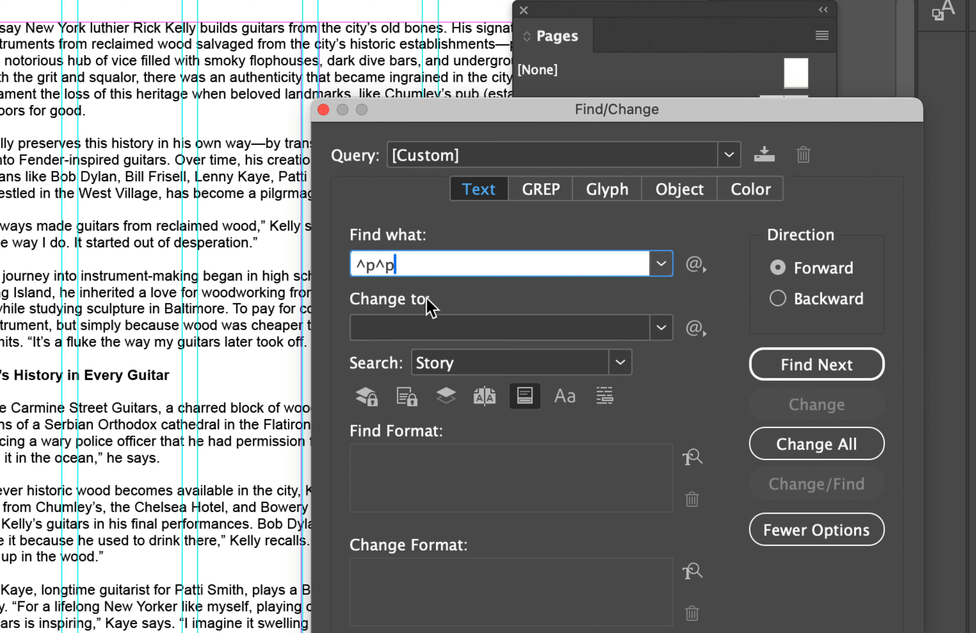
left_click(694, 328)
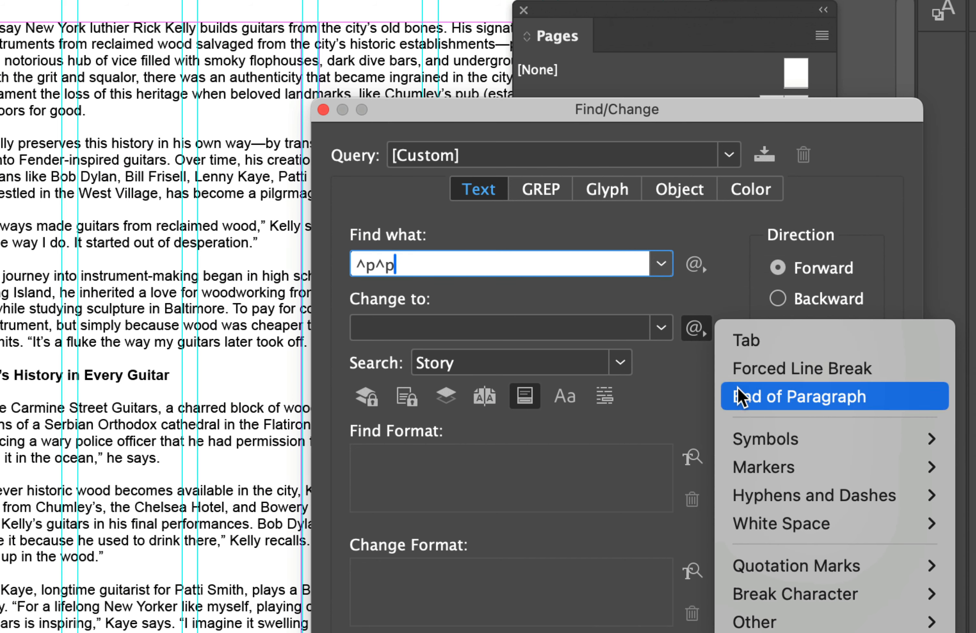
left_click(744, 397)
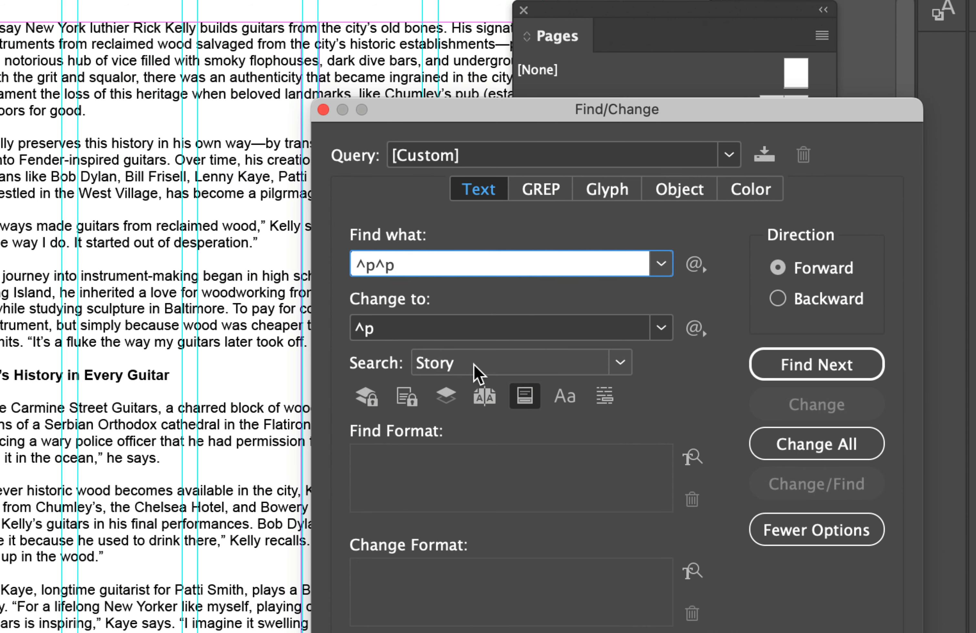
left_click(780, 443)
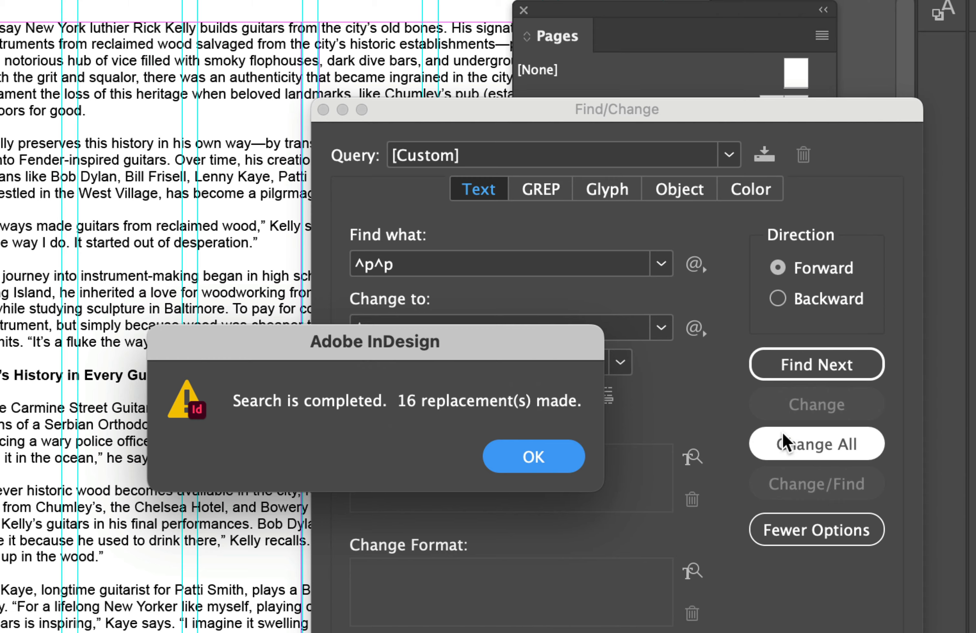
left_click(512, 464)
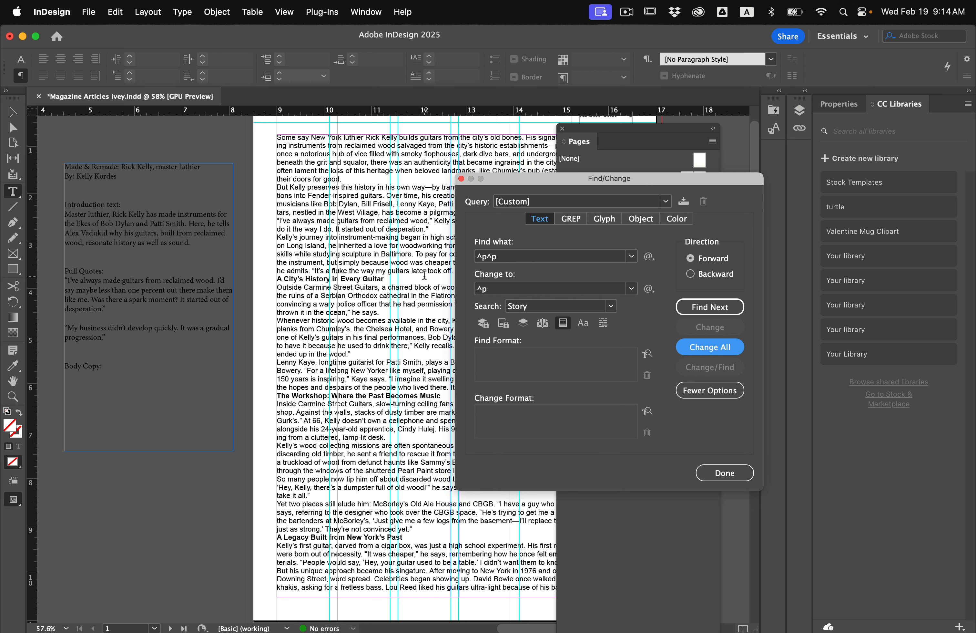
left_click(461, 178)
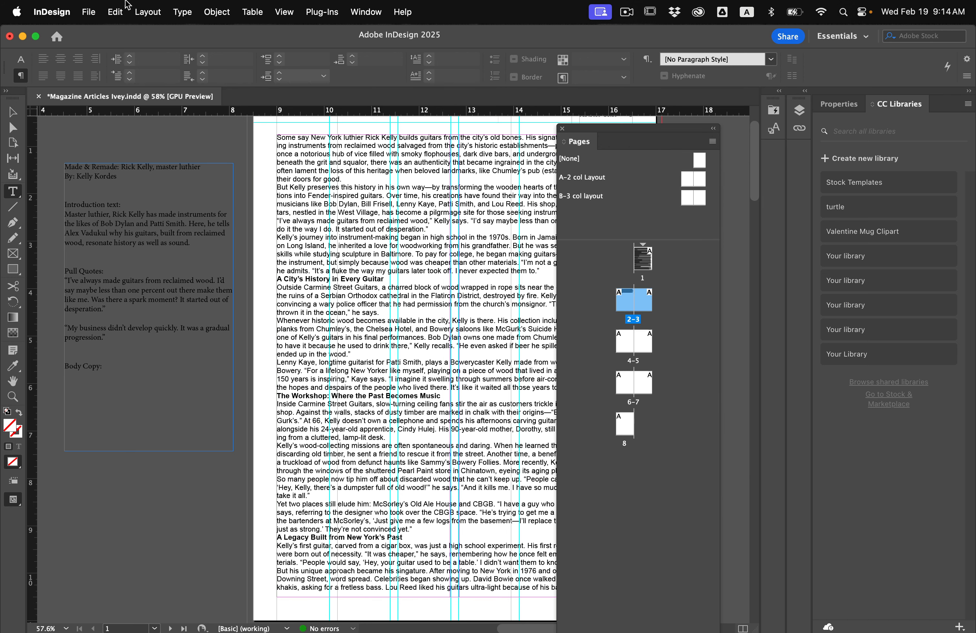
Start a spell check of the article, ignoring all "luthier", "Chumley's" and "Frisell", and correct "pilgrmage" to "pilgrimage"
left_click(115, 6)
mouse_move(142, 12)
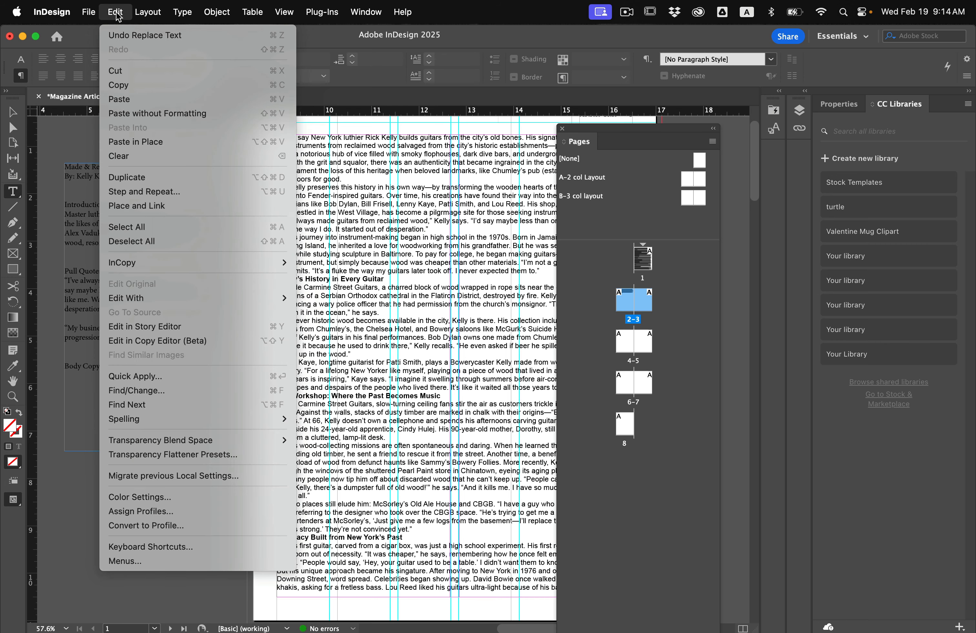
mouse_move(130, 419)
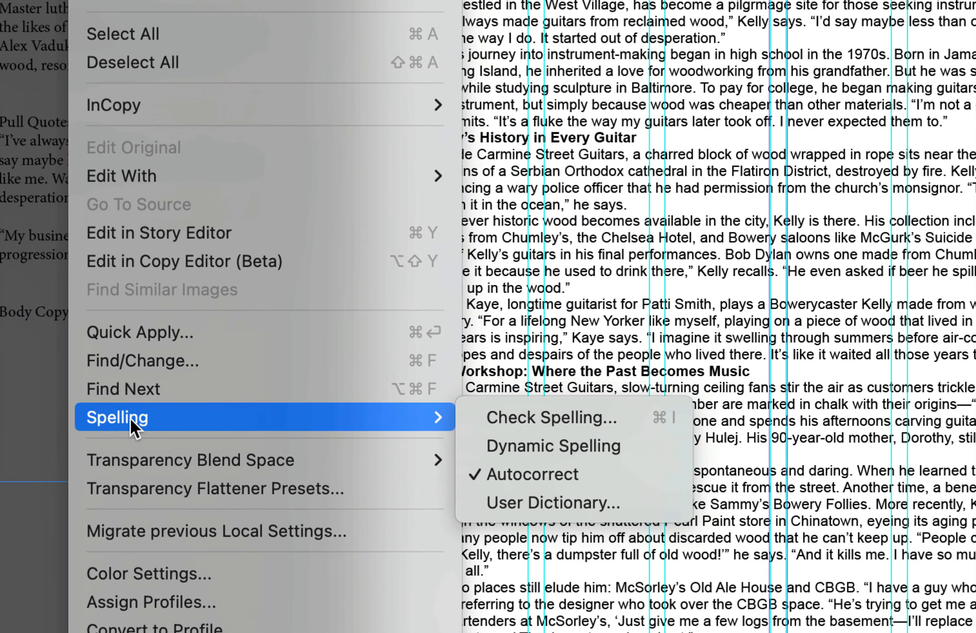
left_click(557, 417)
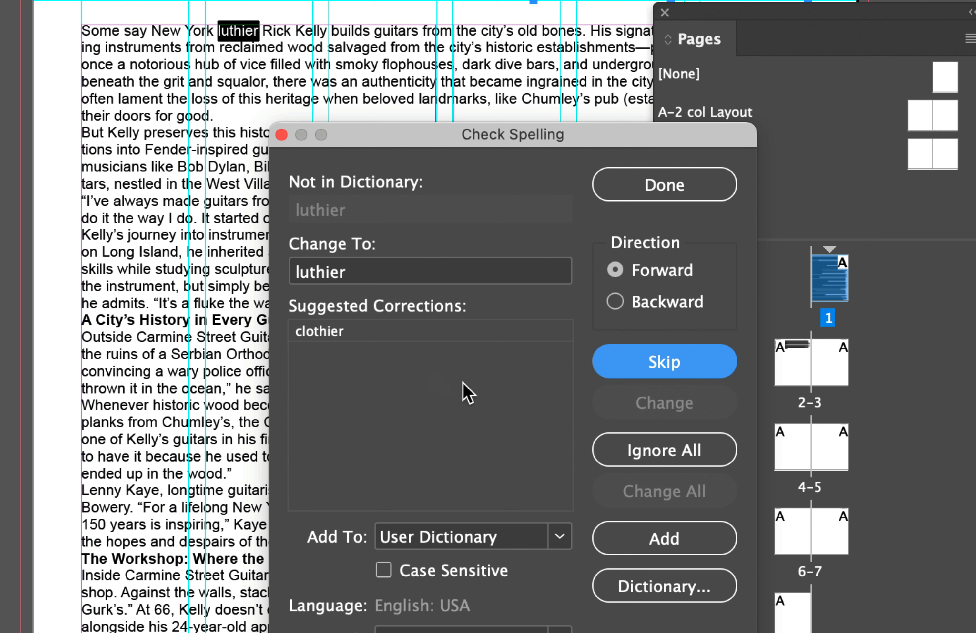
left_click(657, 461)
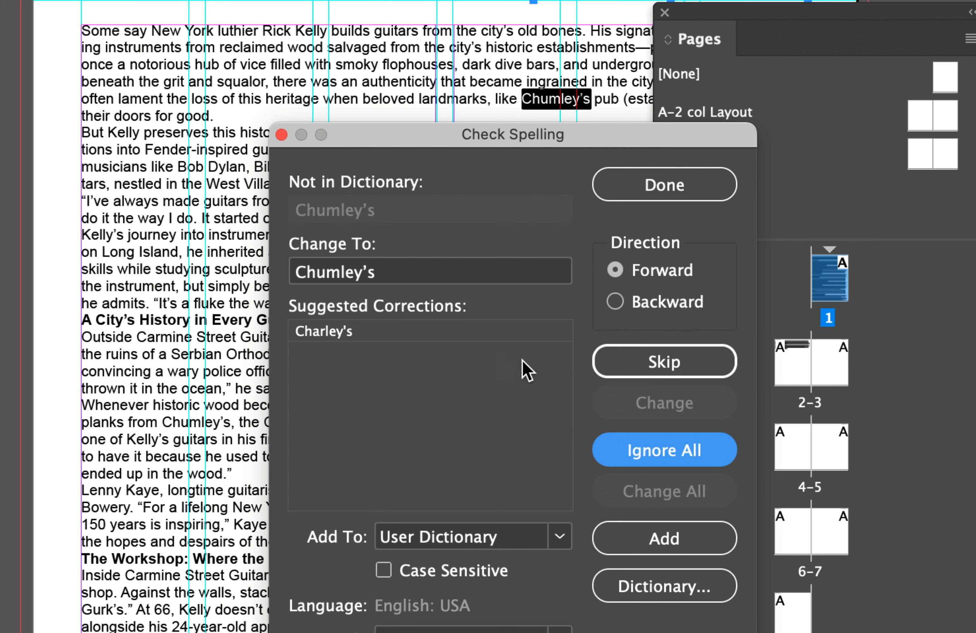
left_click(650, 449)
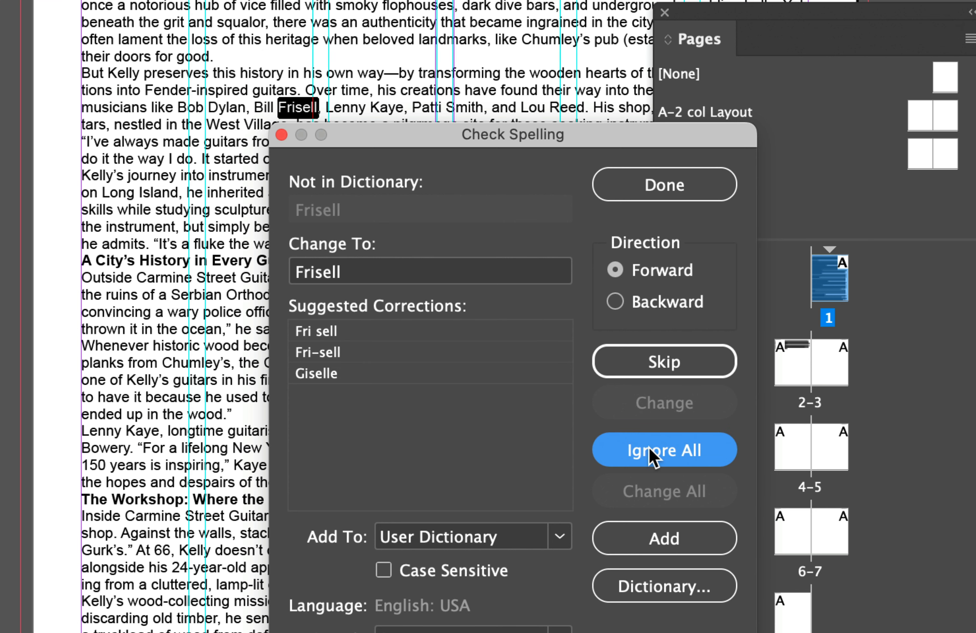
left_click(653, 457)
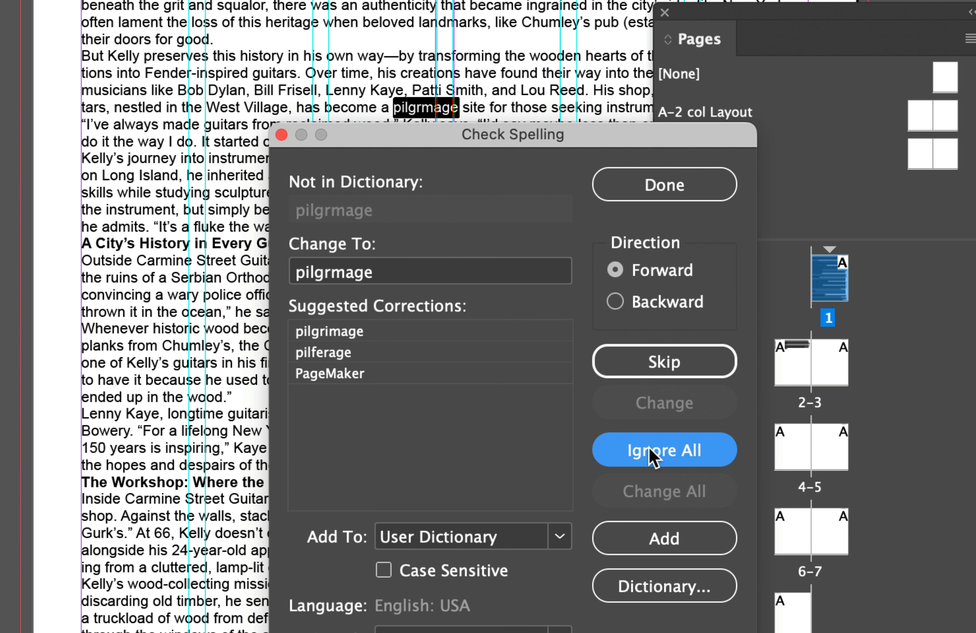
left_click(340, 327)
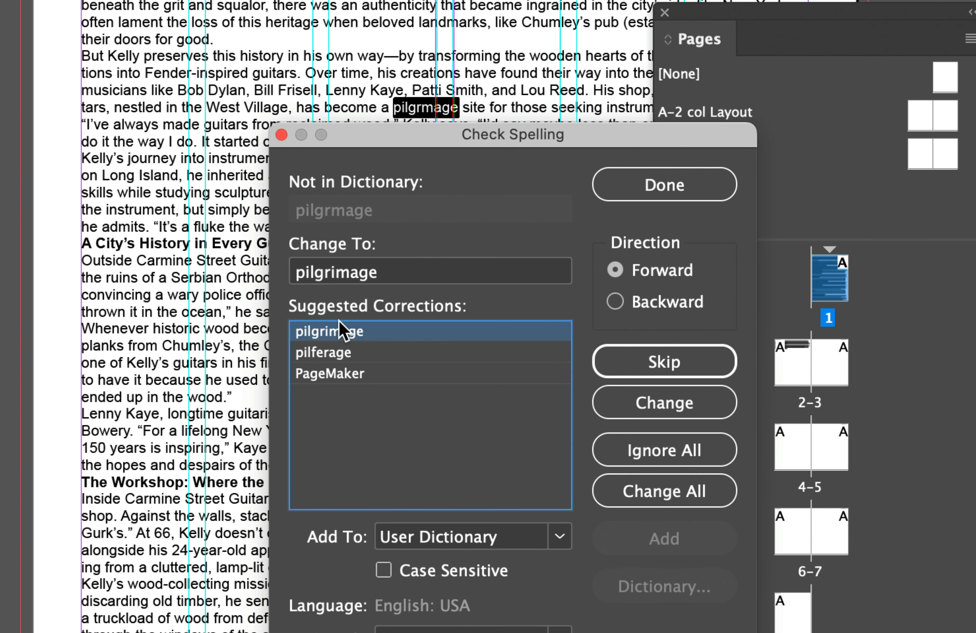
left_click(676, 403)
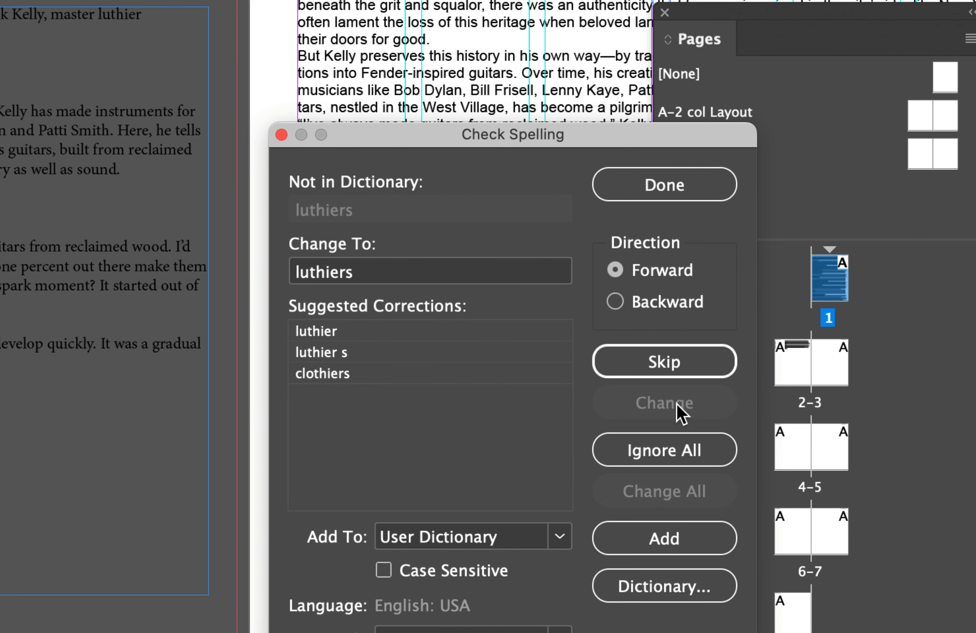
Ignore all "luthiers", "McGurk's", "might've" and "Bowerycaster" in the spell check, and correct "cellephone" to "cellphone"
left_click(653, 457)
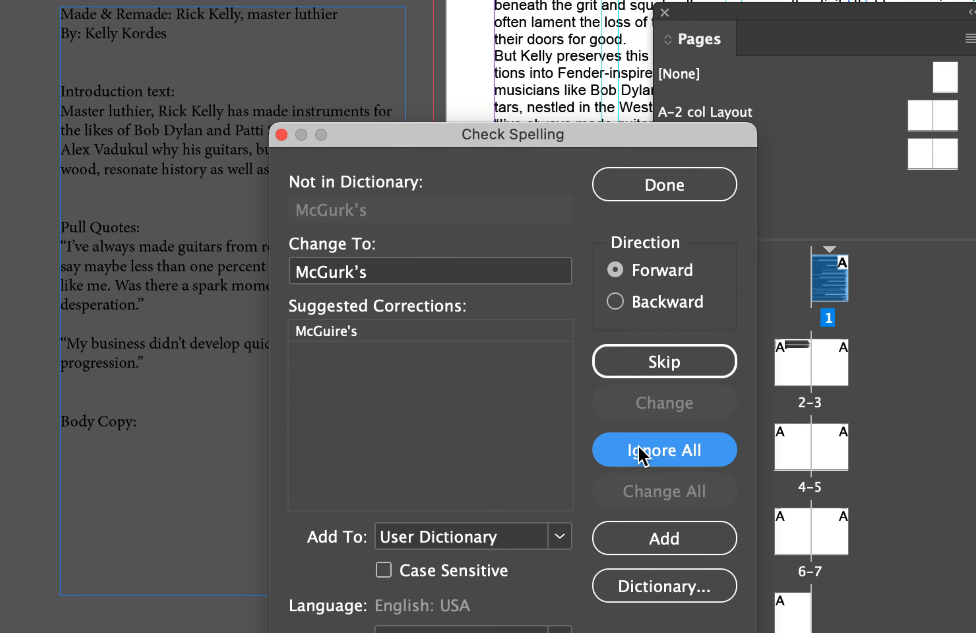
left_click(634, 458)
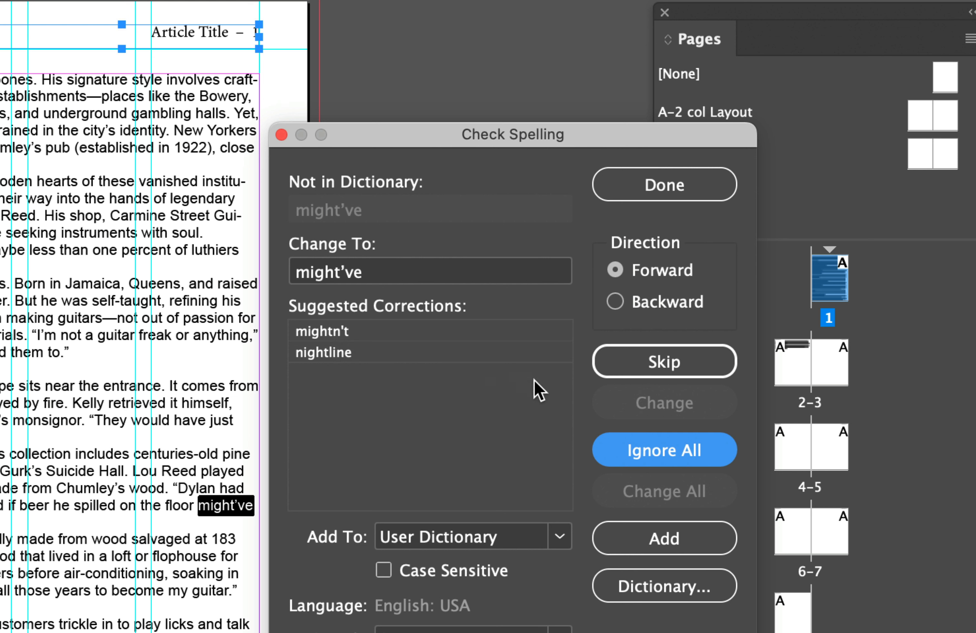
left_click(666, 450)
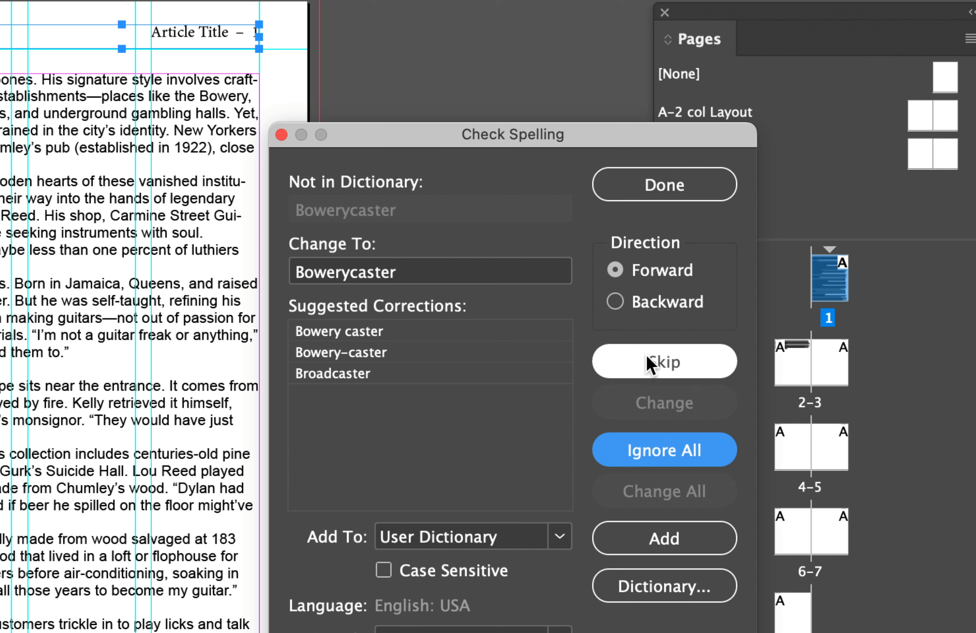
left_click(652, 456)
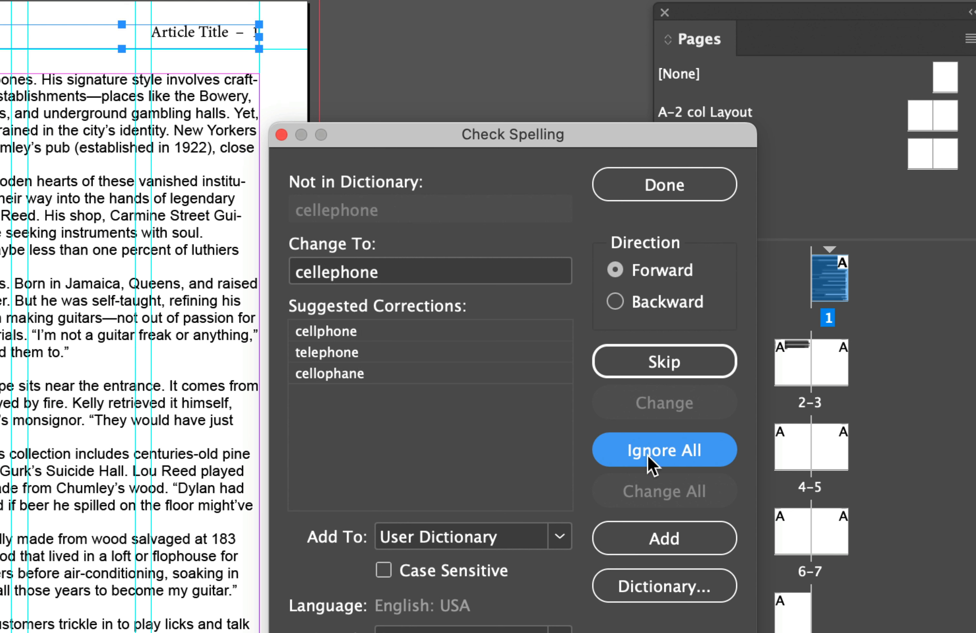
left_click(343, 332)
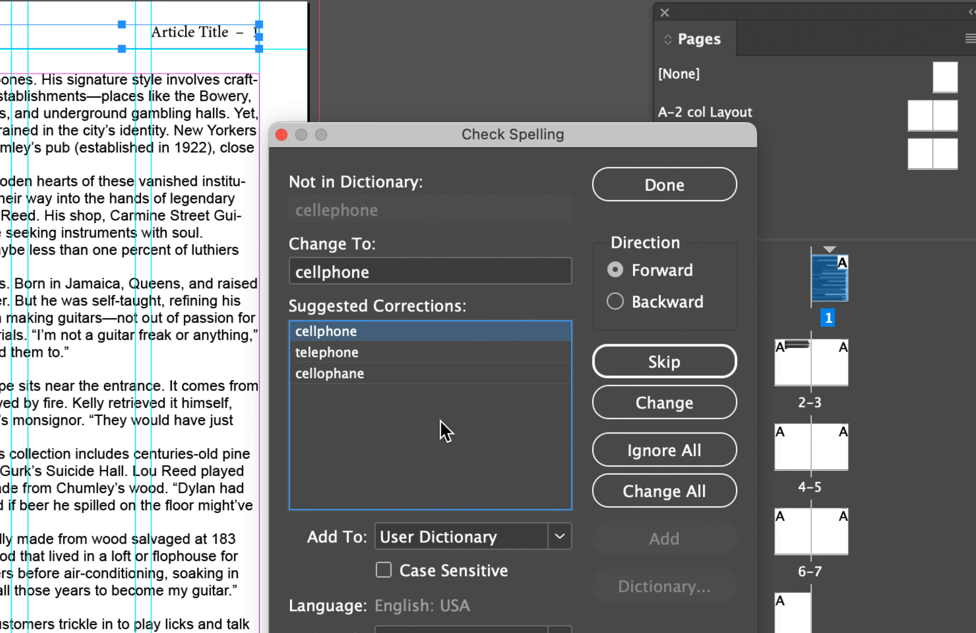
left_click(657, 411)
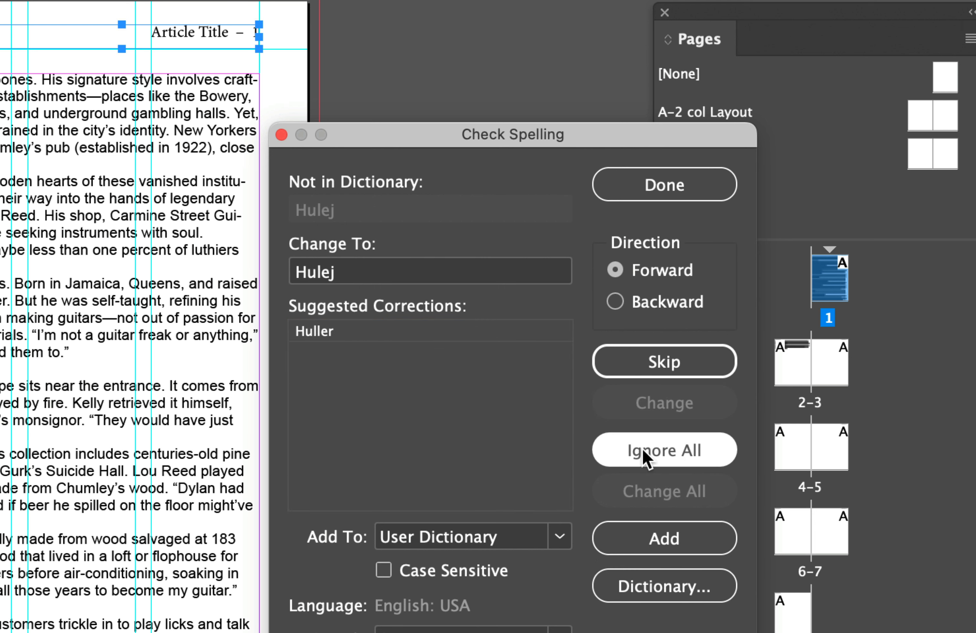
Ignore all occurrences of the apprentice's surname and the word "eyeing" in the spell check
scroll(164, 452, "left", 4)
scroll(164, 452, "down", 2)
key("super+minus")
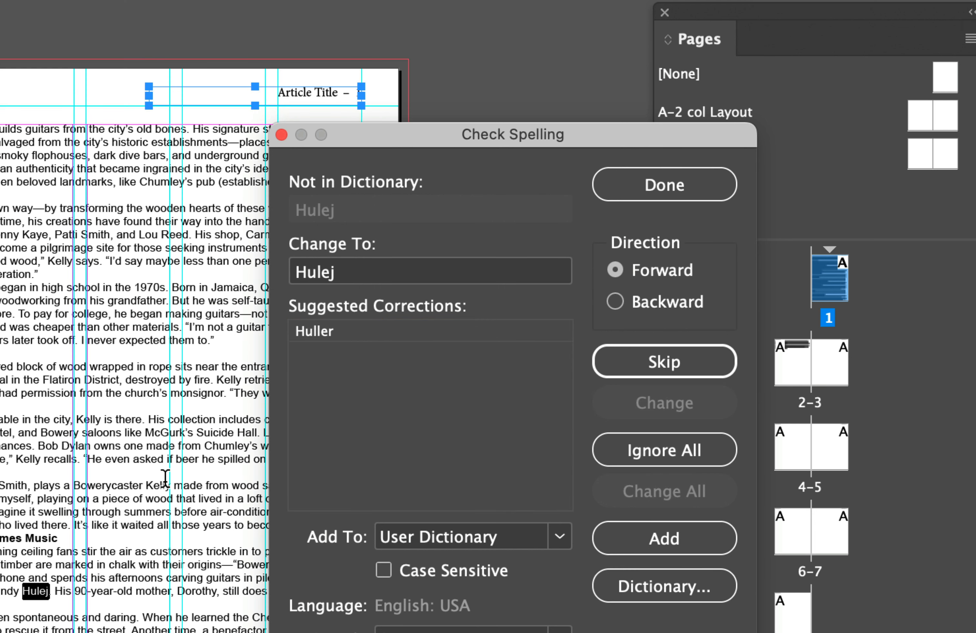
left_click(650, 444)
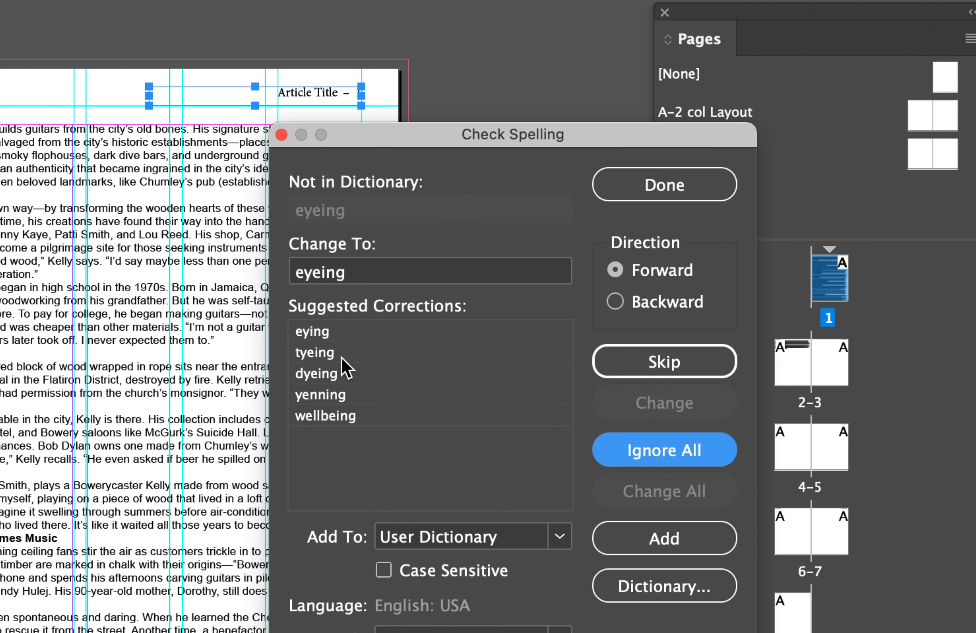
left_click(672, 442)
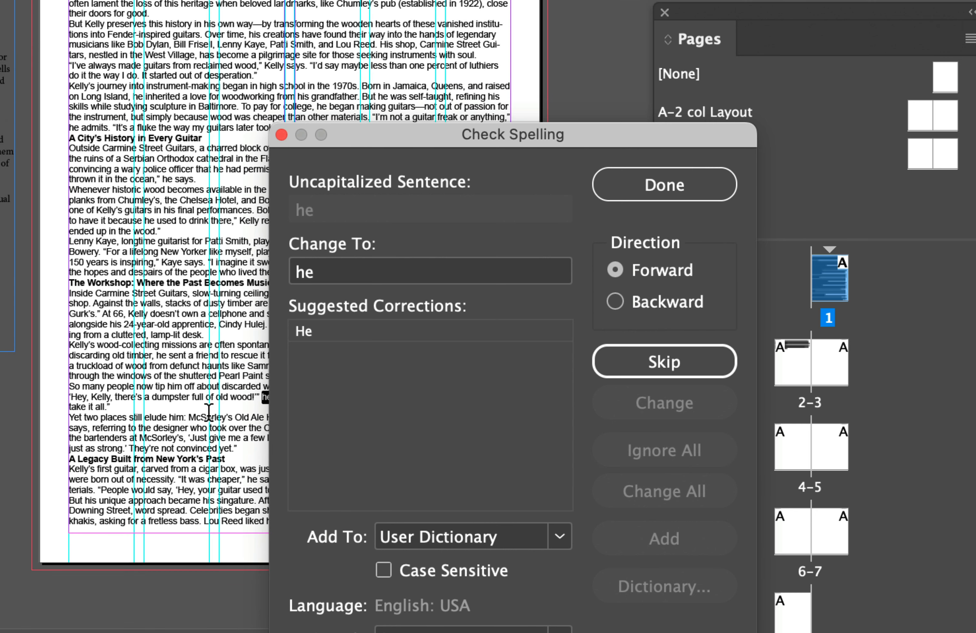
Uncover the flagged text, skip the uncapitalized "he", and ignore all "McSorley's", "CBGB" and "Varvatos" in the spell check
left_click_drag(333, 139, 383, 121)
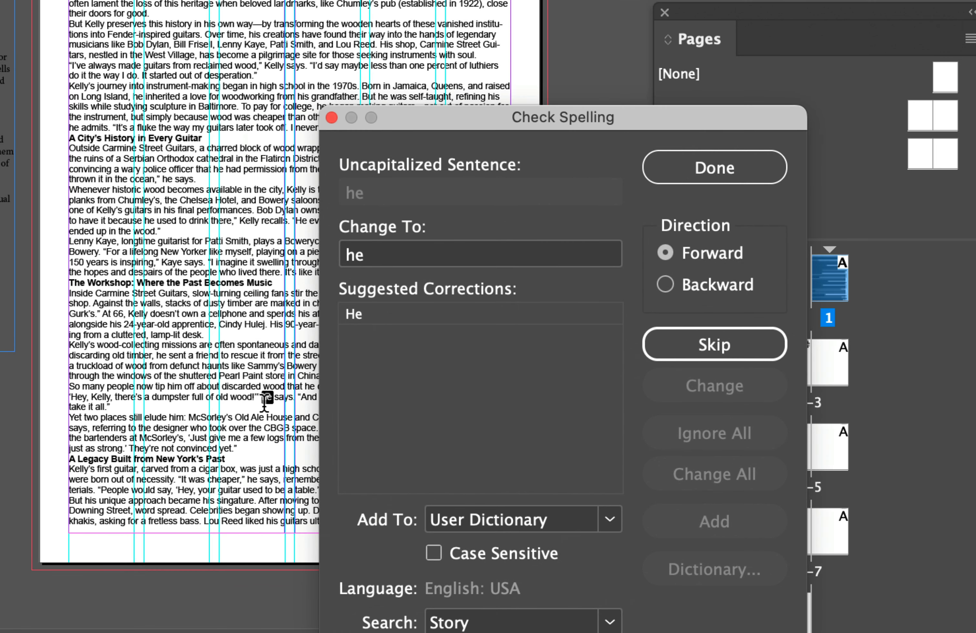
left_click(724, 351)
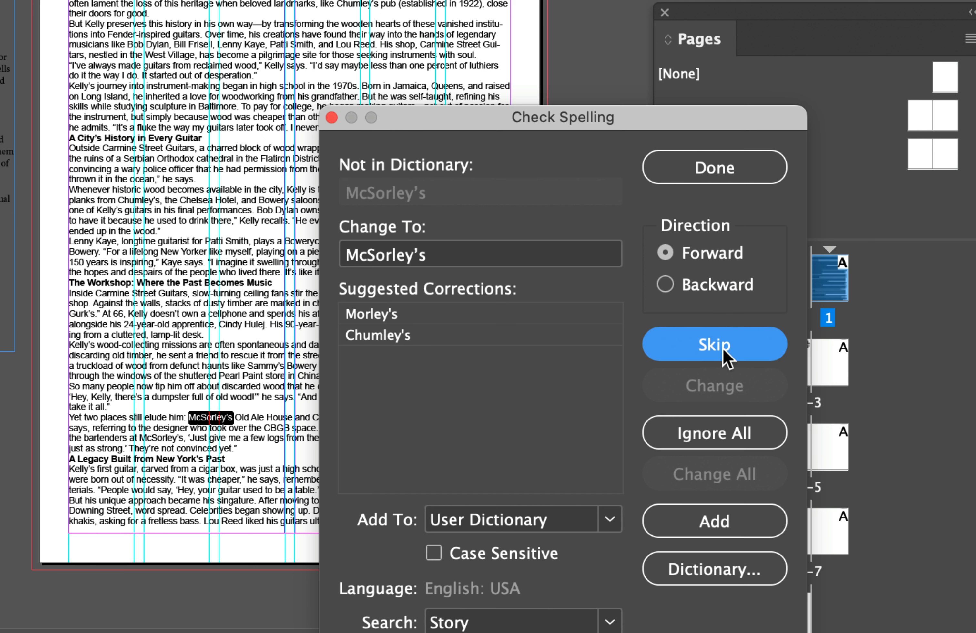
left_click(718, 435)
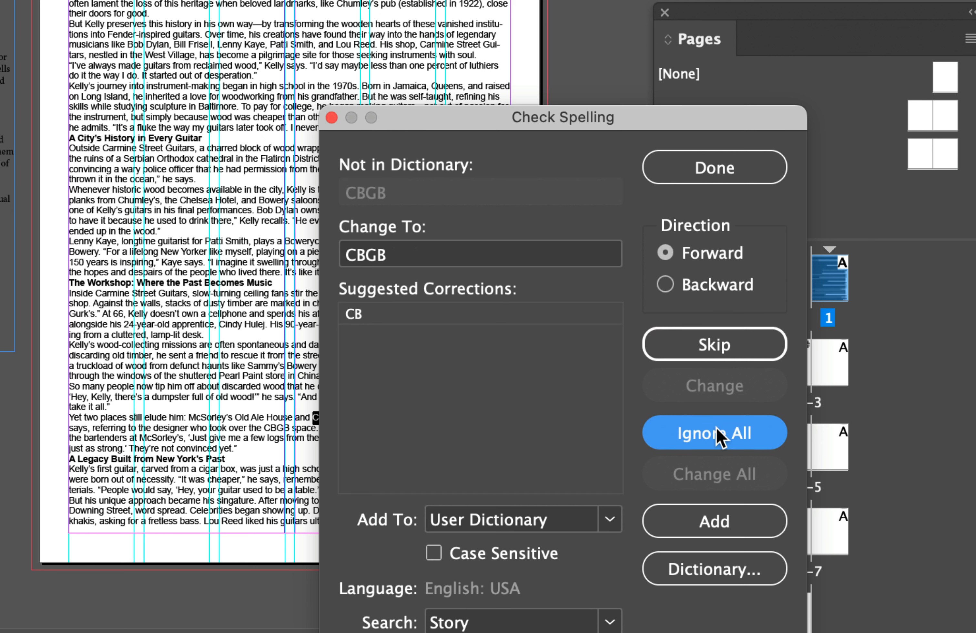
left_click(719, 435)
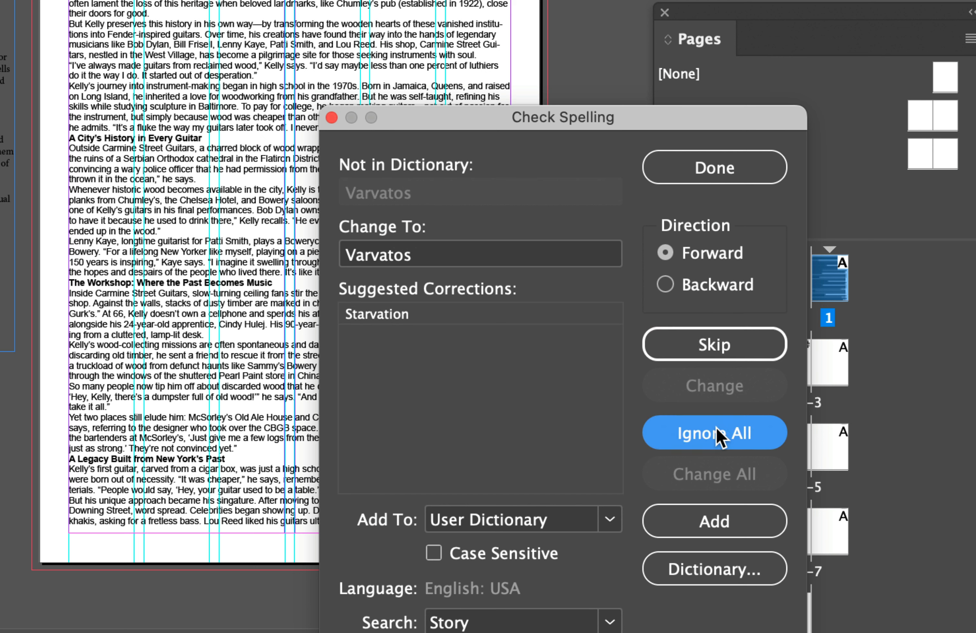
left_click(722, 436)
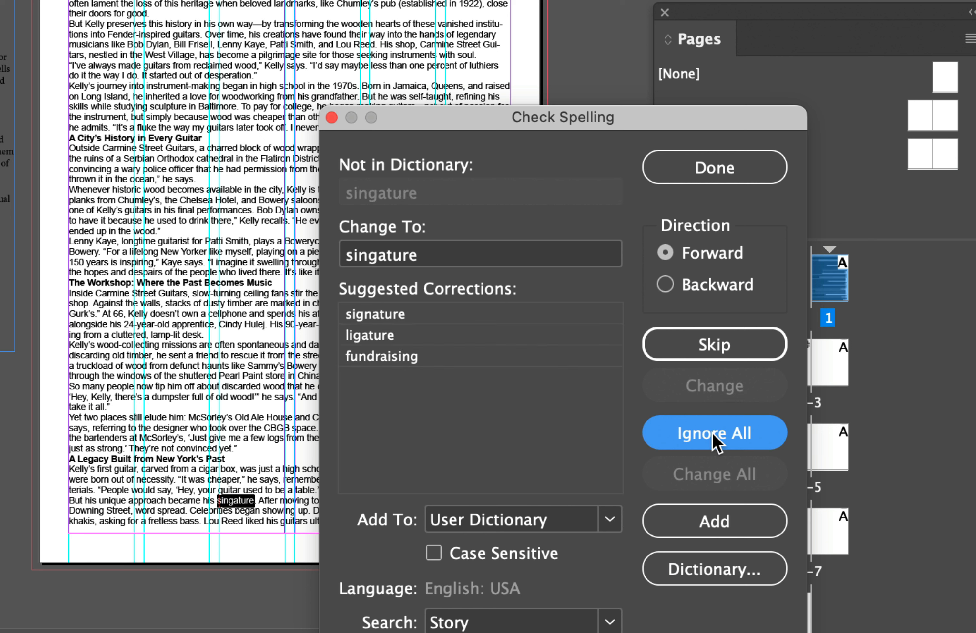
Correct "singature" to "signature" and ignore all "fretless" and "Jarmusch" in the spell check
left_click(412, 314)
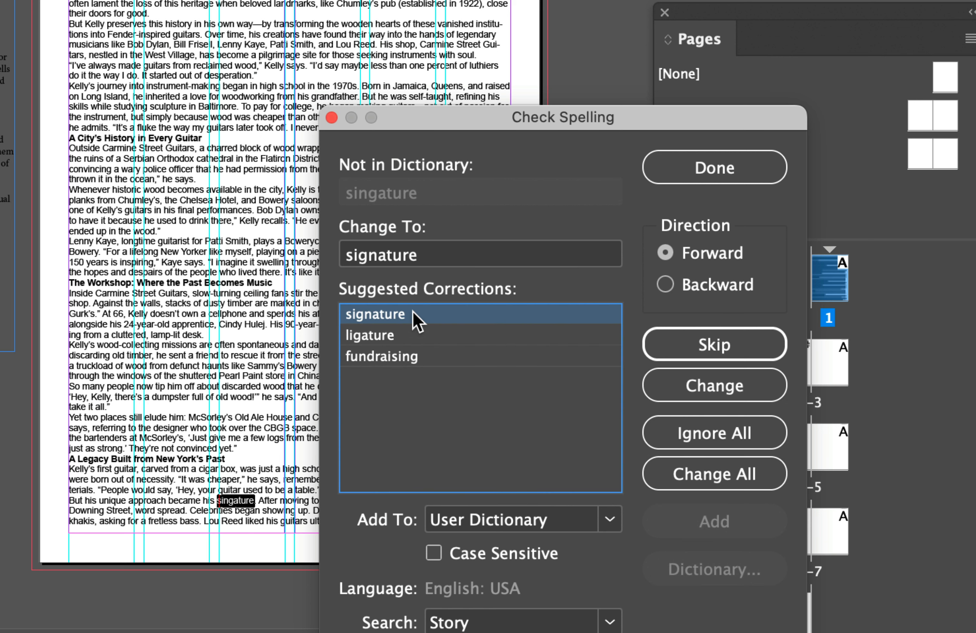
left_click(723, 393)
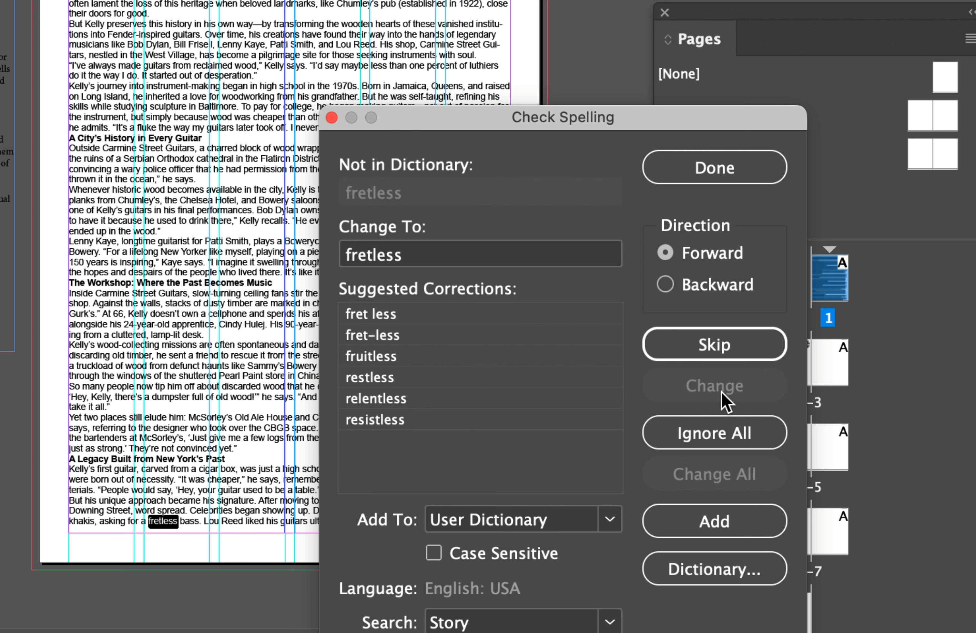
left_click(714, 436)
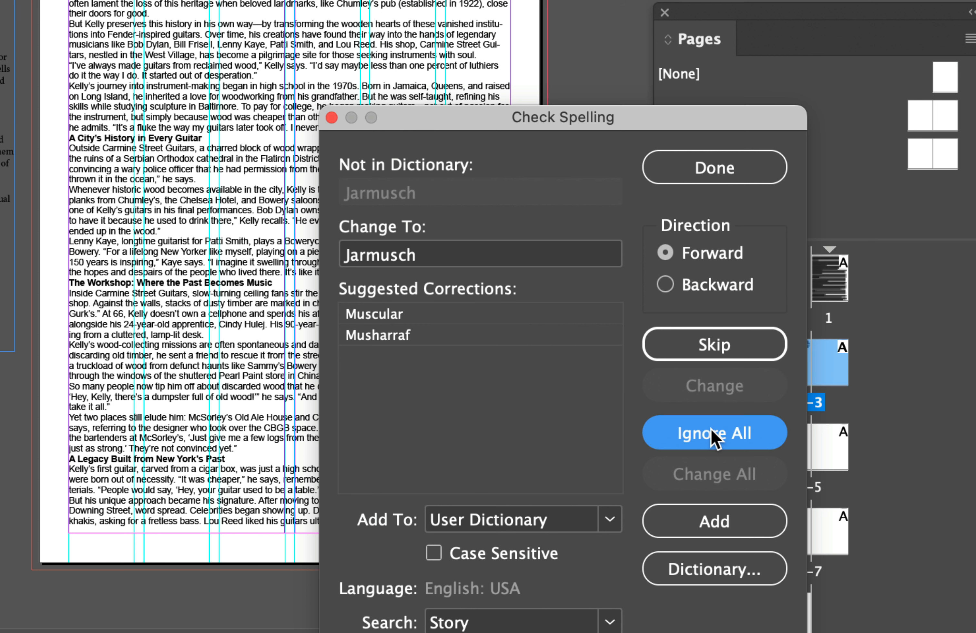
left_click(714, 436)
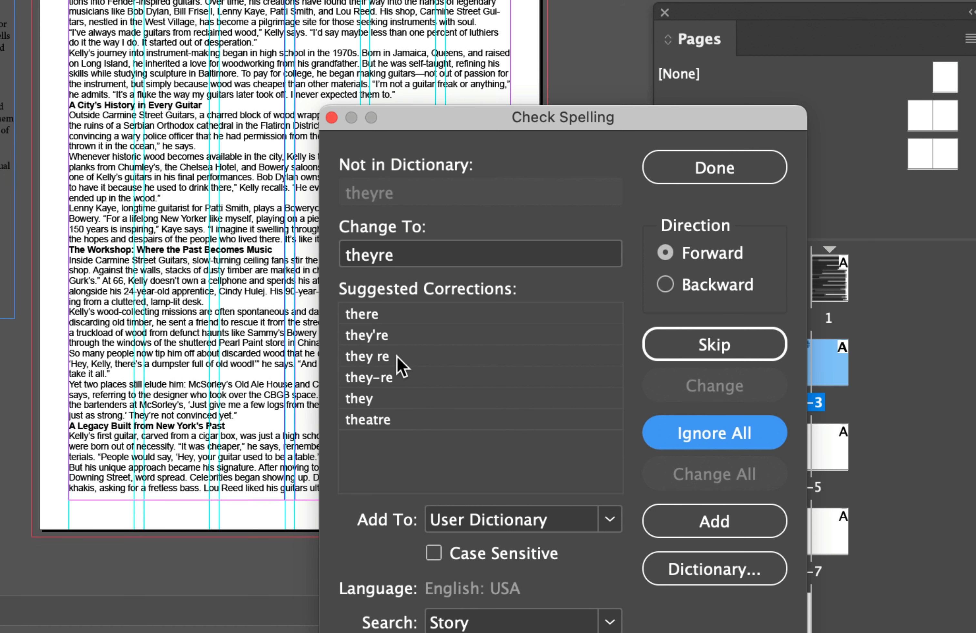
Correct "theyre" to "they're", rerun the spell check from the start and close it
left_click(406, 338)
left_click(703, 438)
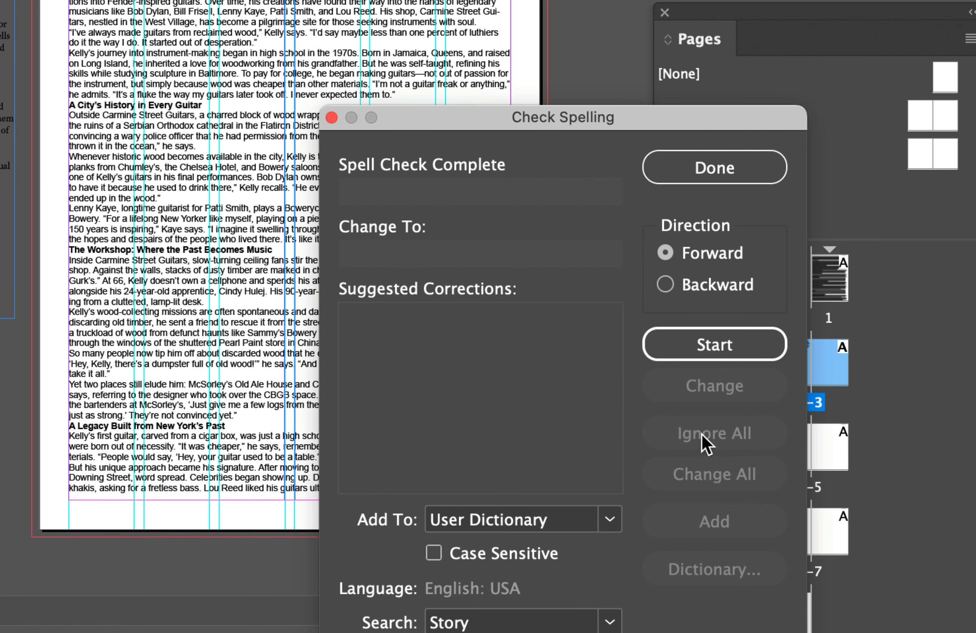
left_click(694, 344)
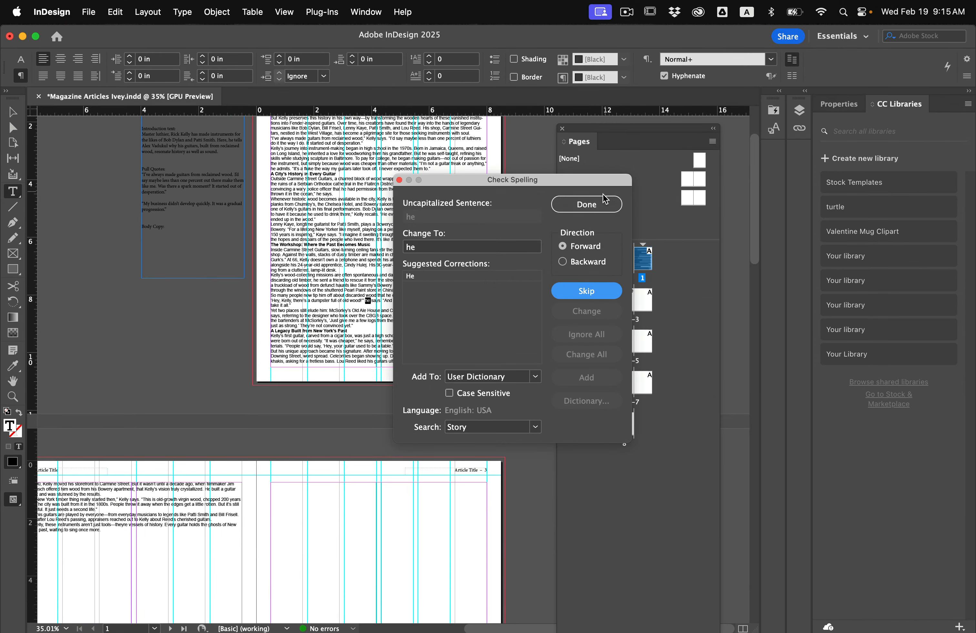
left_click(689, 167)
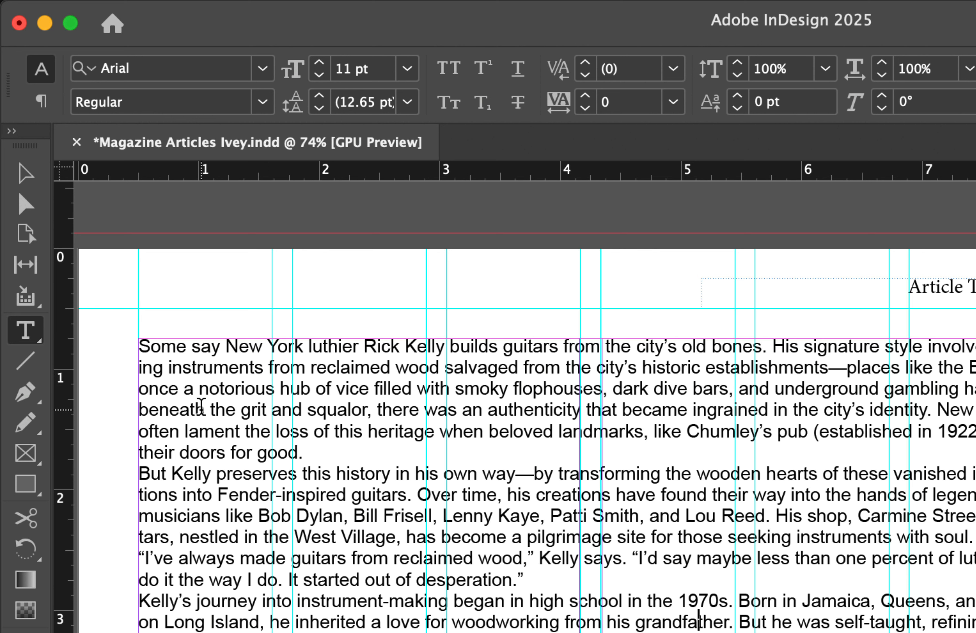
Select the article's whole opening paragraph and set its font to Minion Pro (OTF)
triple_click(201, 407)
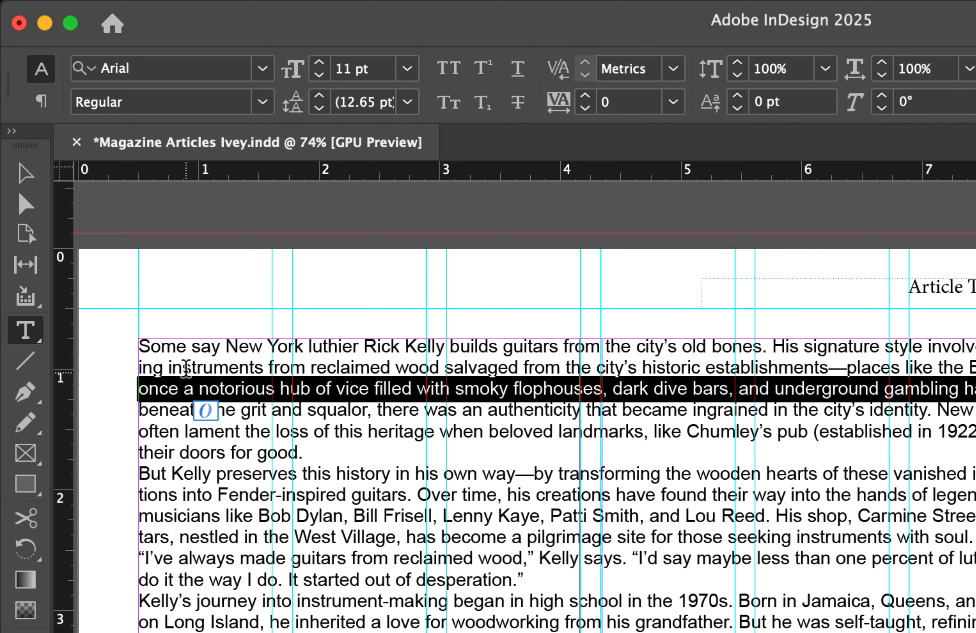
double_click(182, 354)
left_click(182, 354)
triple_click(182, 354)
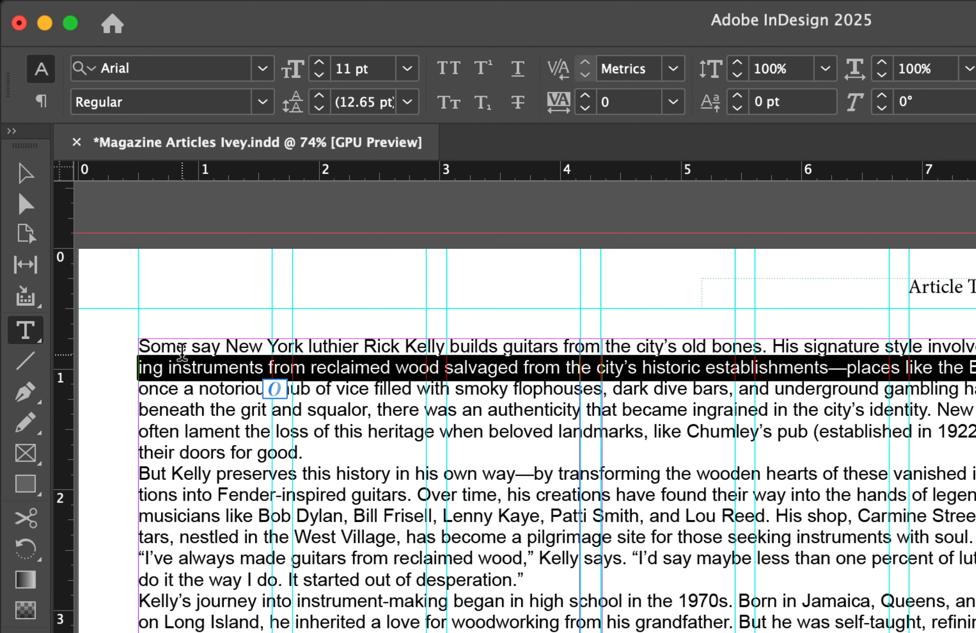
left_click(182, 354)
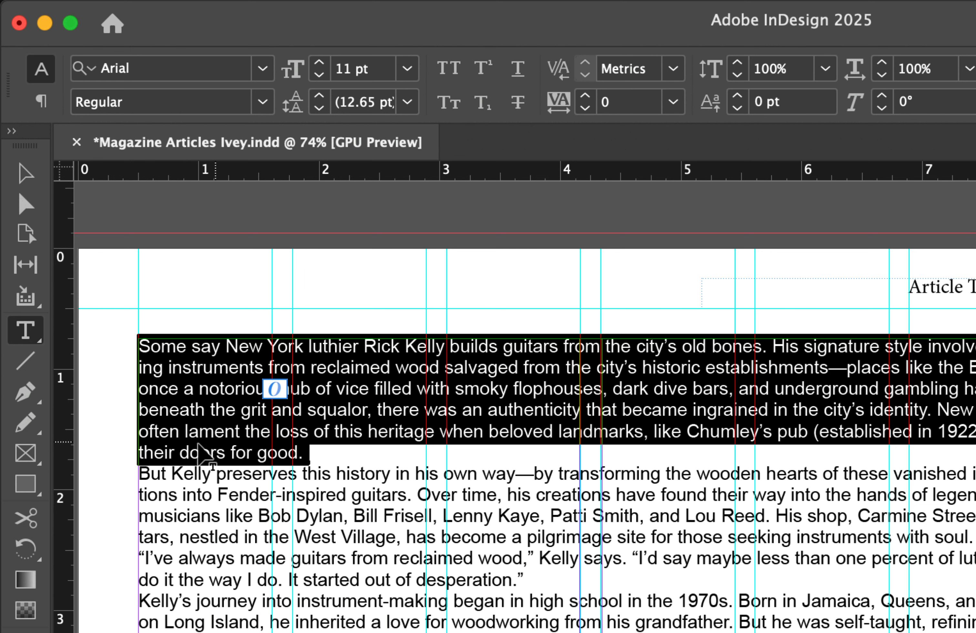
left_click(263, 69)
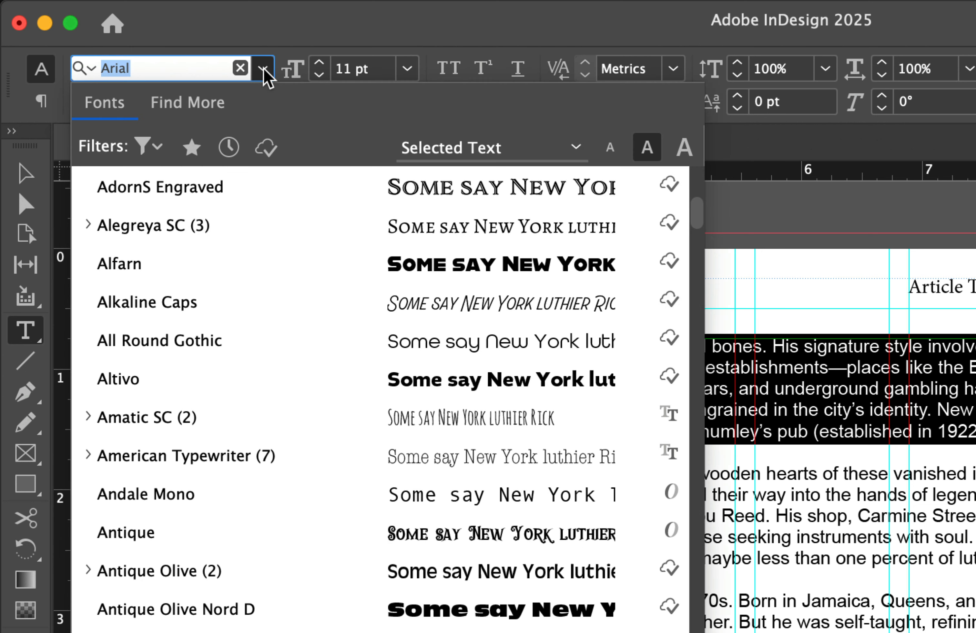
scroll(212, 335, "up", 3)
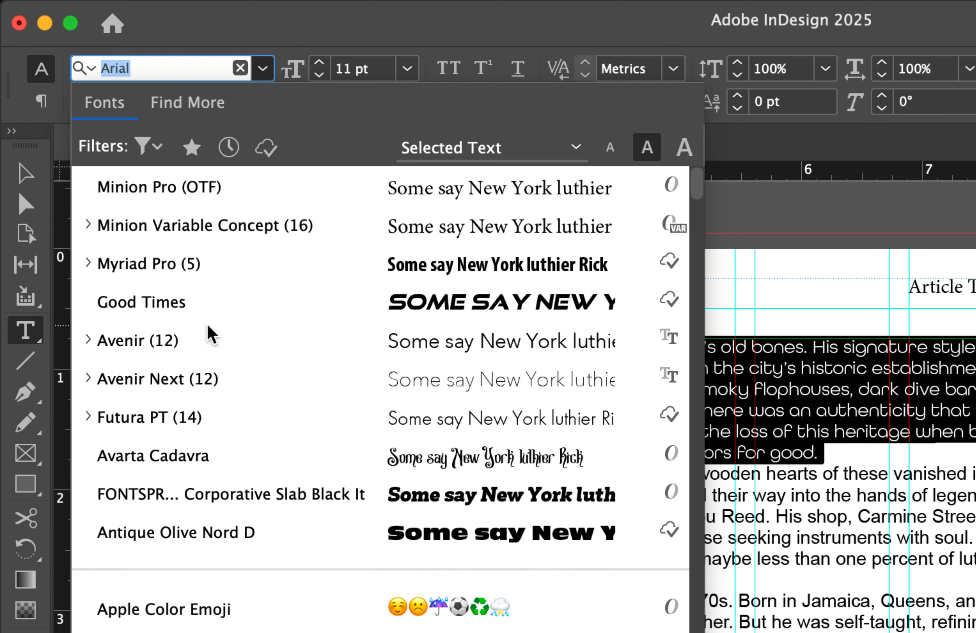
left_click(183, 188)
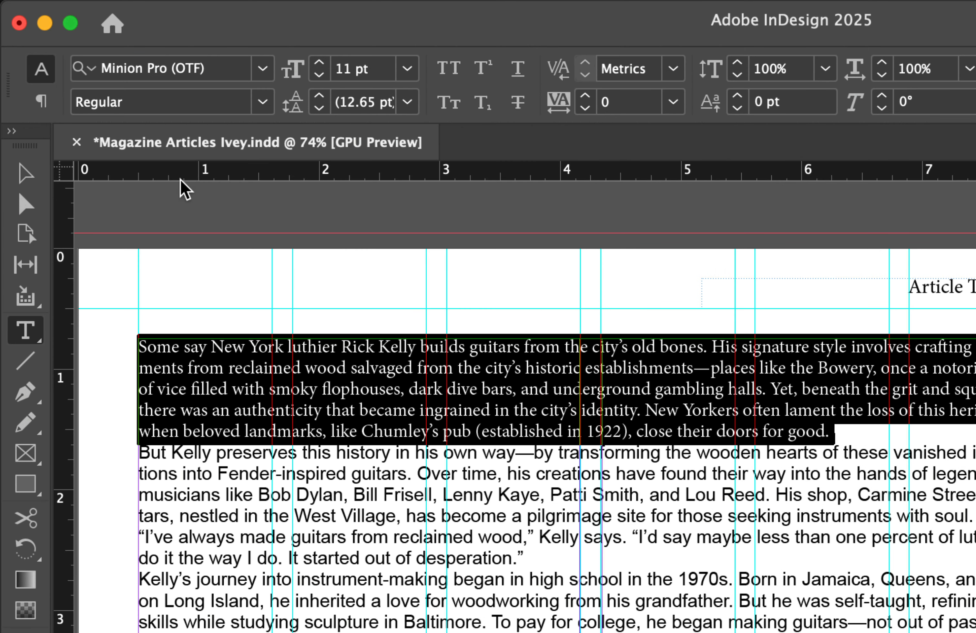
Keep the opening paragraph in Regular style at 11 pt and set its leading to 13 pt
left_click(263, 103)
left_click(271, 111)
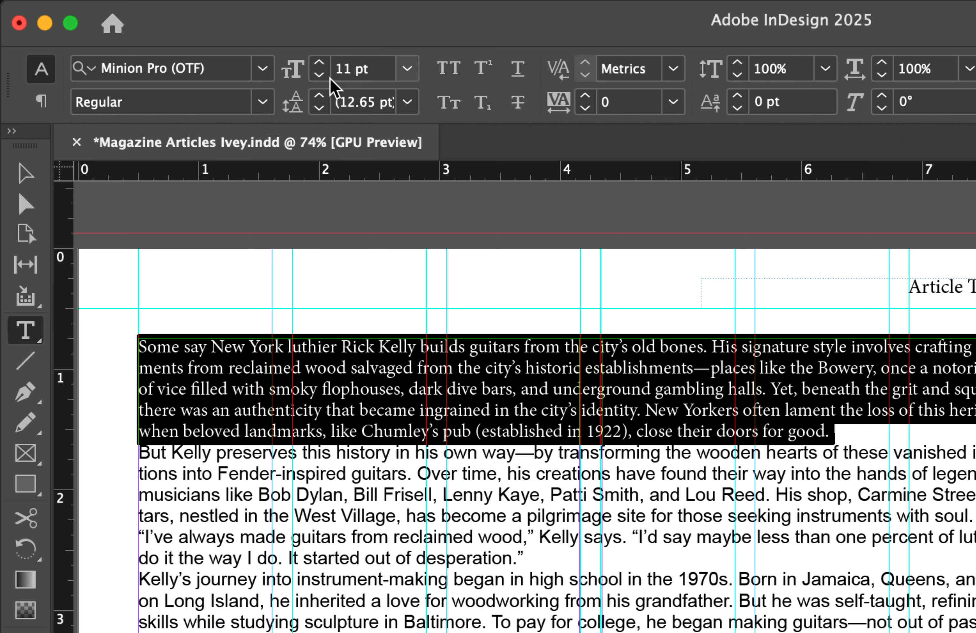
left_click(319, 62)
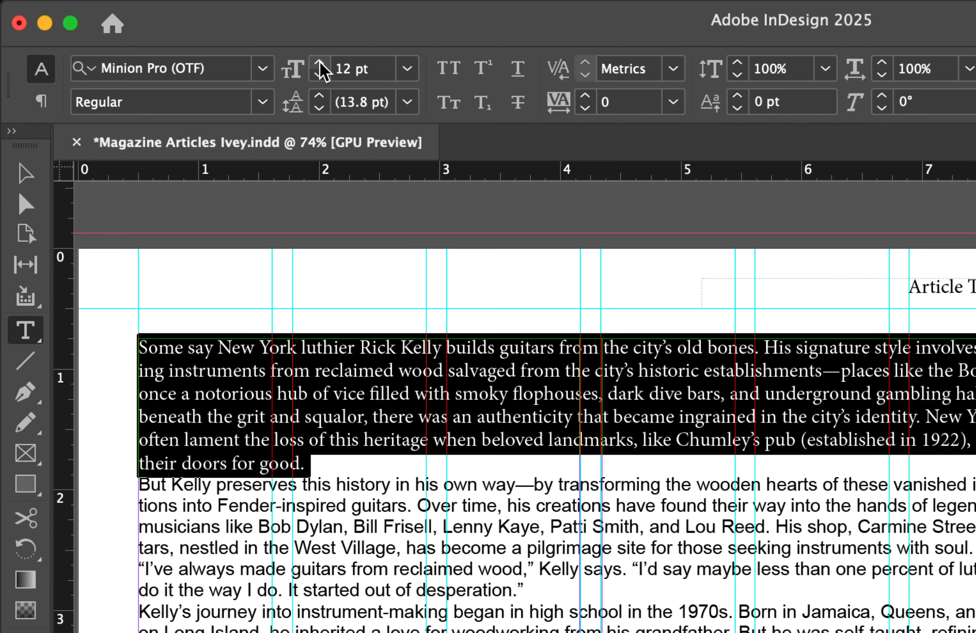
left_click(319, 74)
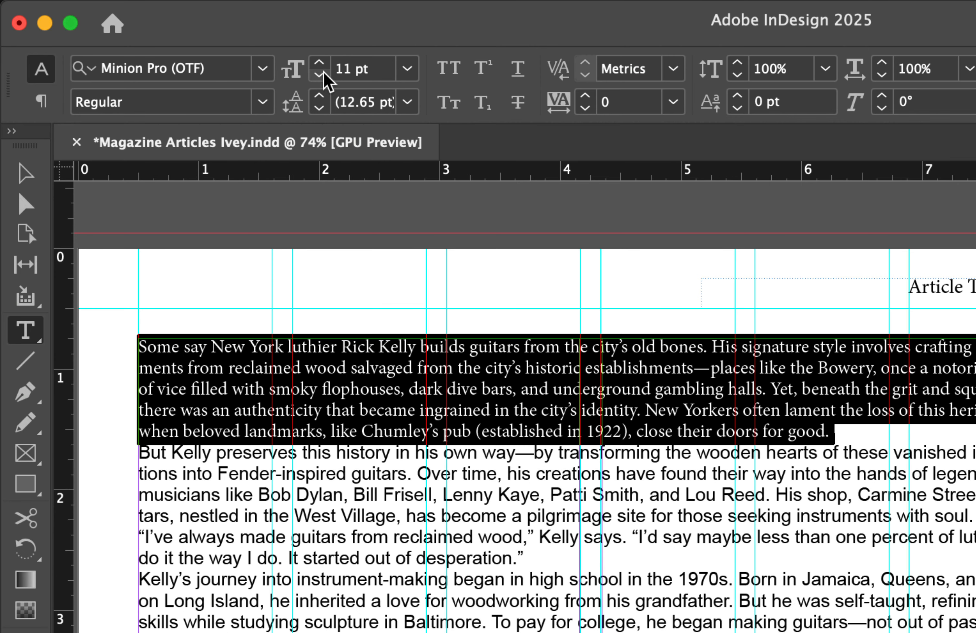
left_click(319, 97)
left_click(322, 97)
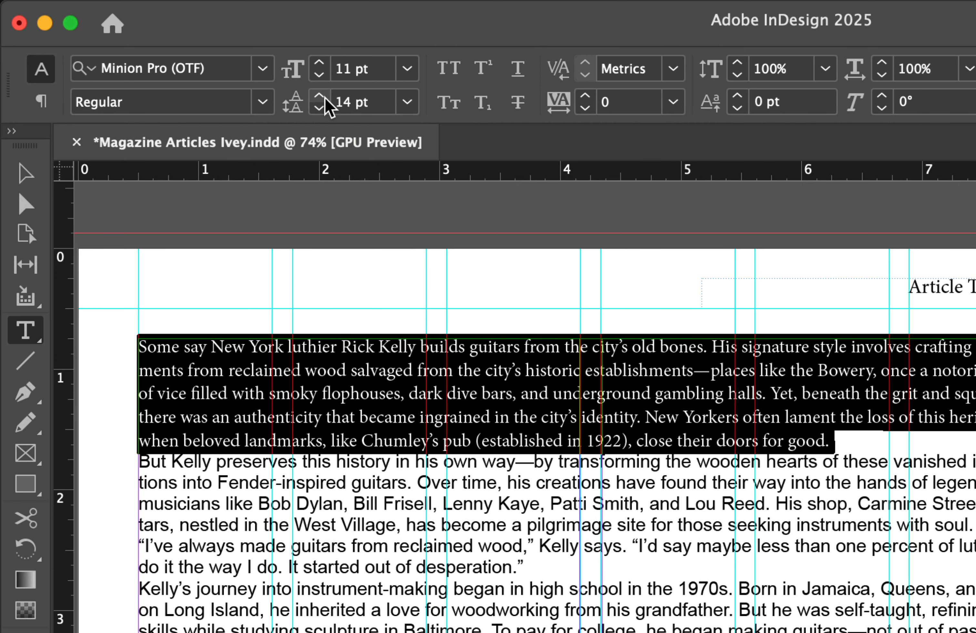
left_click(323, 106)
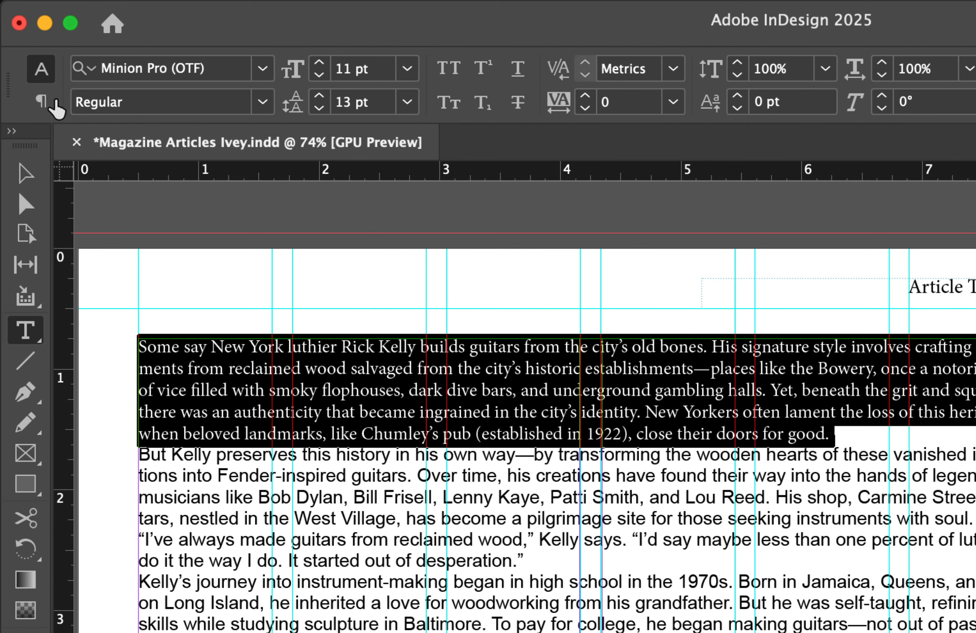
Give the opening paragraph a first-line indent of 0.1875 in
left_click(41, 101)
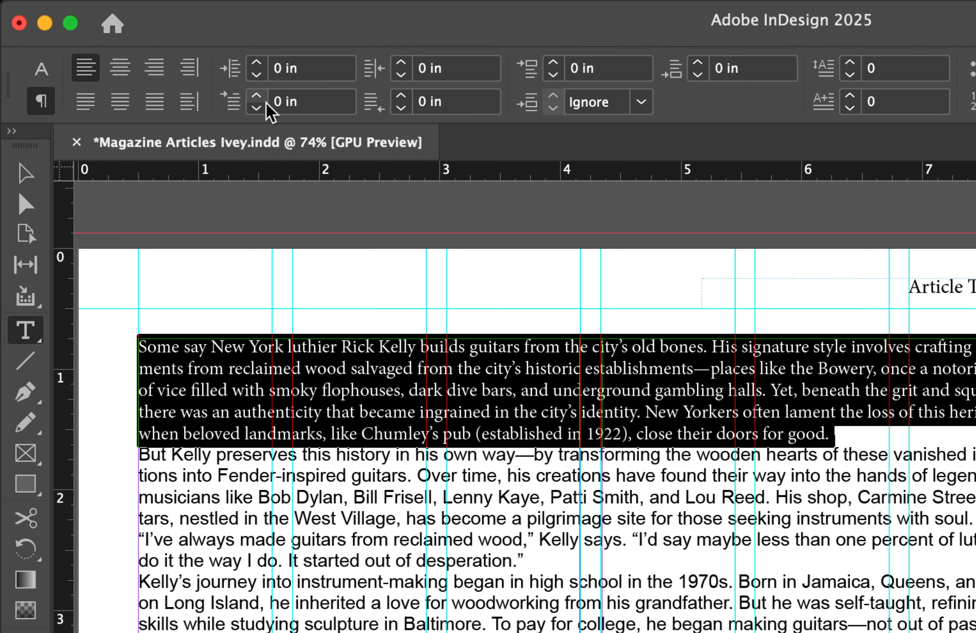
left_click(256, 97)
left_click(256, 98)
left_click(256, 98)
left_click(256, 98)
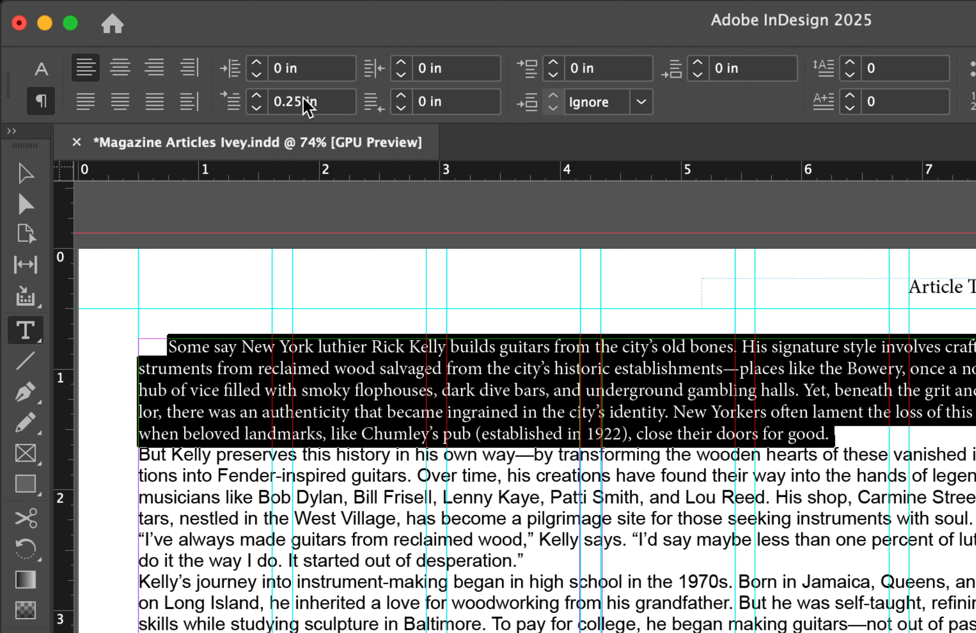
left_click(256, 107)
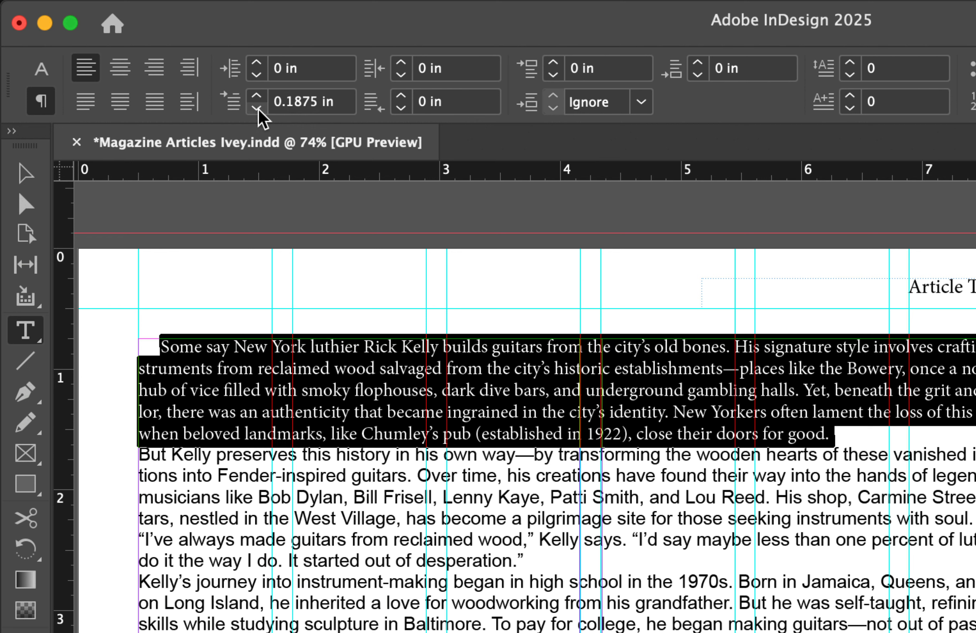
left_click(256, 107)
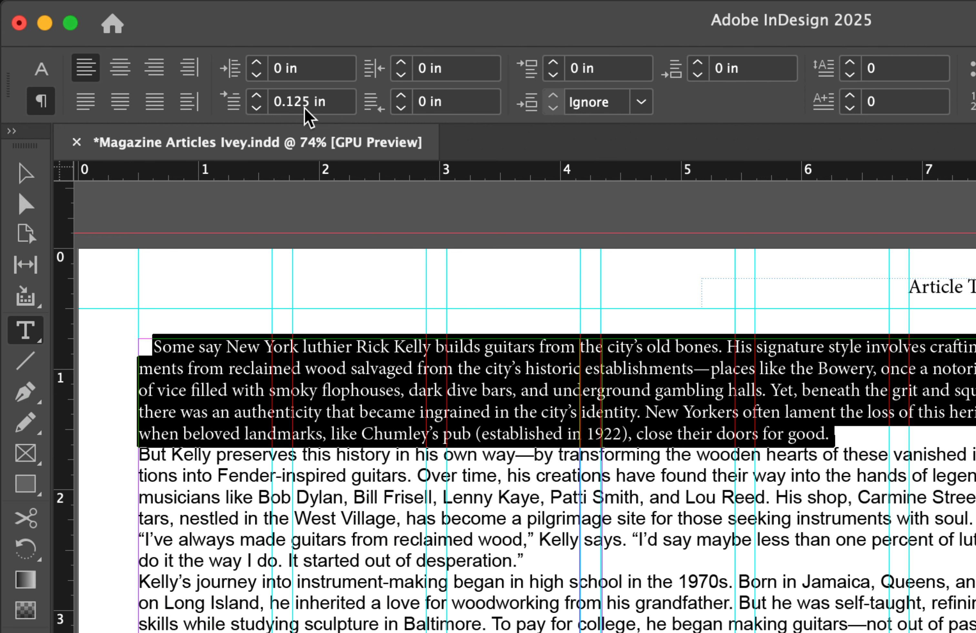
left_click(258, 98)
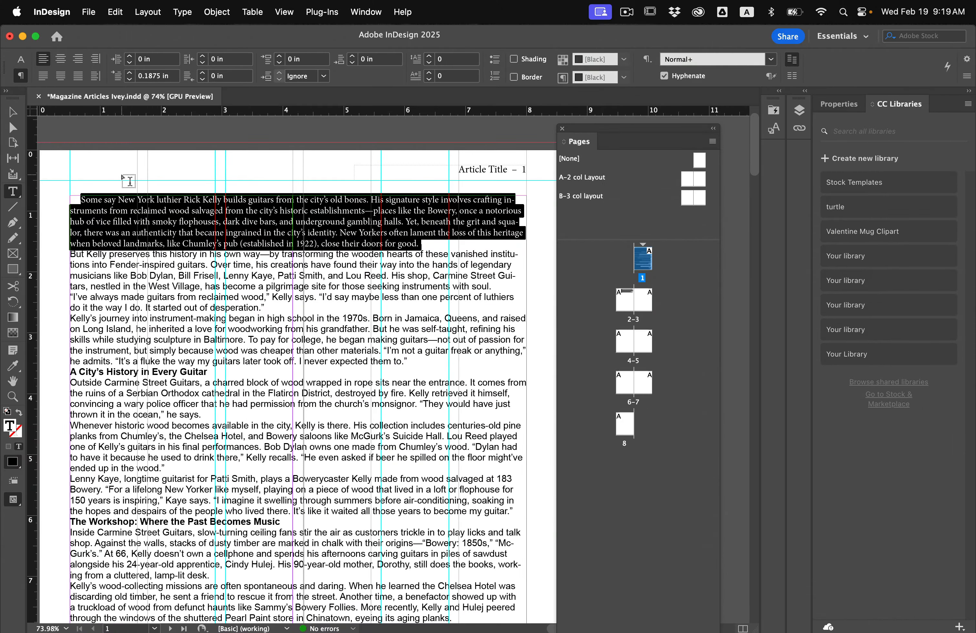
Show the document's baseline grid behind the opening paragraph
scroll(128, 181, "up", 5)
scroll(128, 181, "left", 5)
scroll(128, 181, "up", 2)
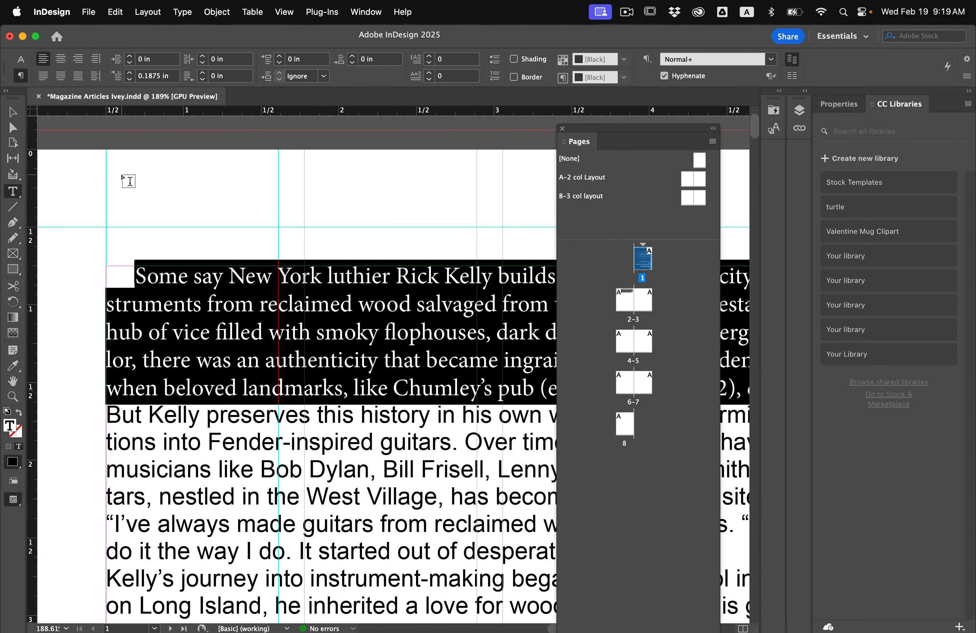
left_click(286, 13)
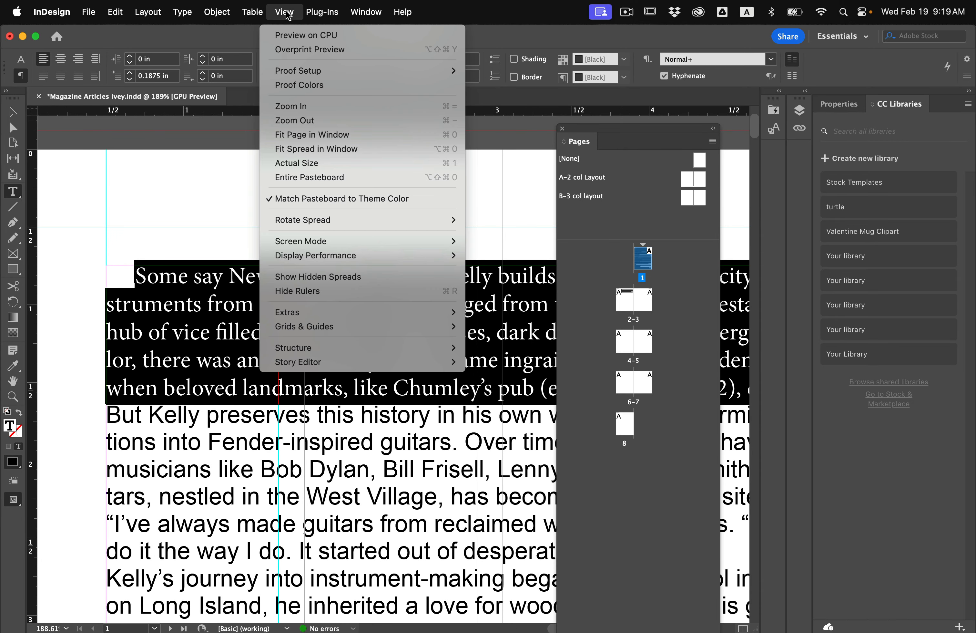
mouse_move(312, 328)
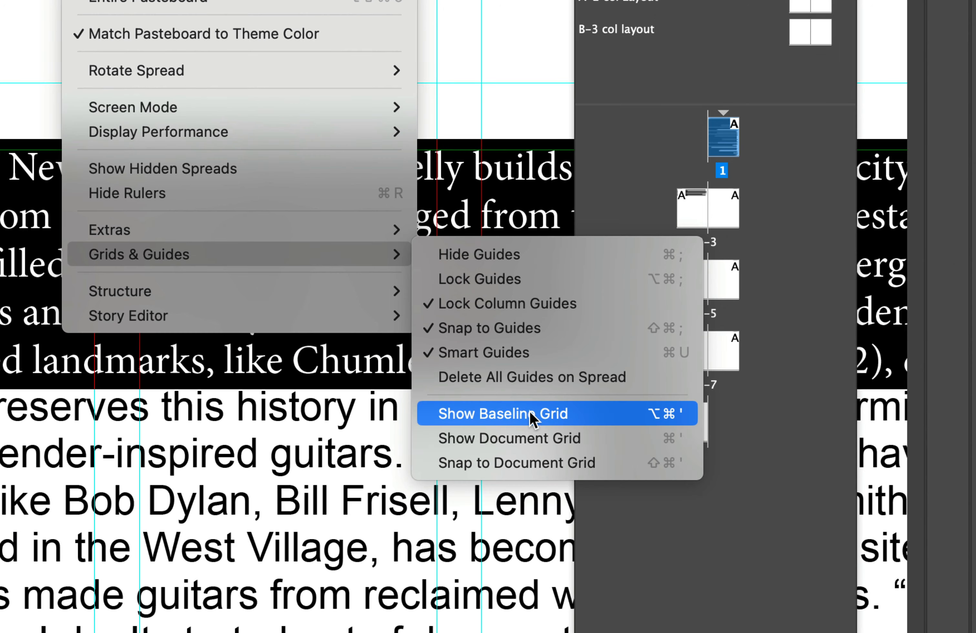
left_click(530, 414)
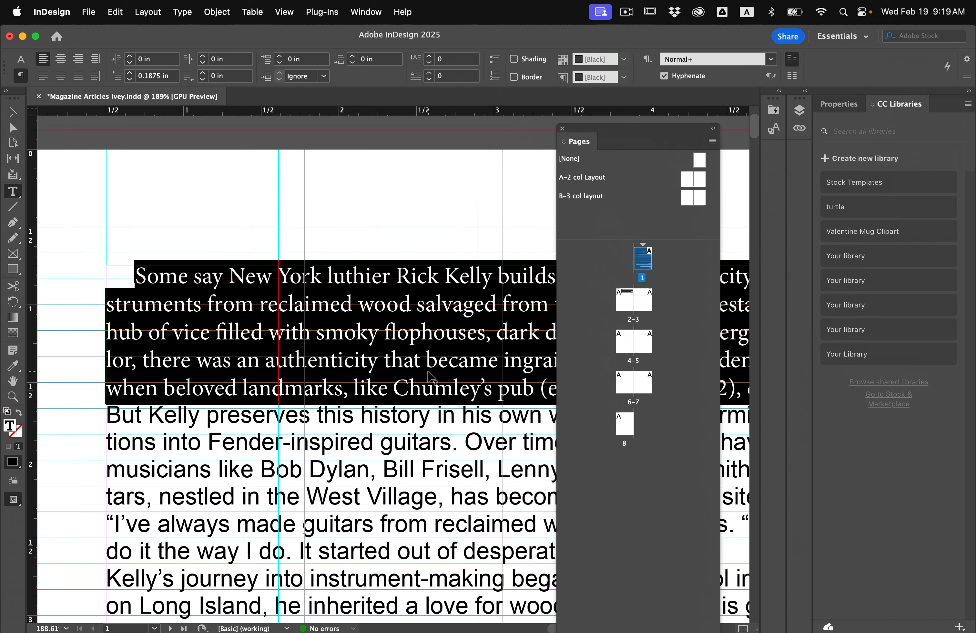
Set the baseline grid in the Grids preferences to increment every 13 pt, matching the paragraph's leading
left_click(17, 58)
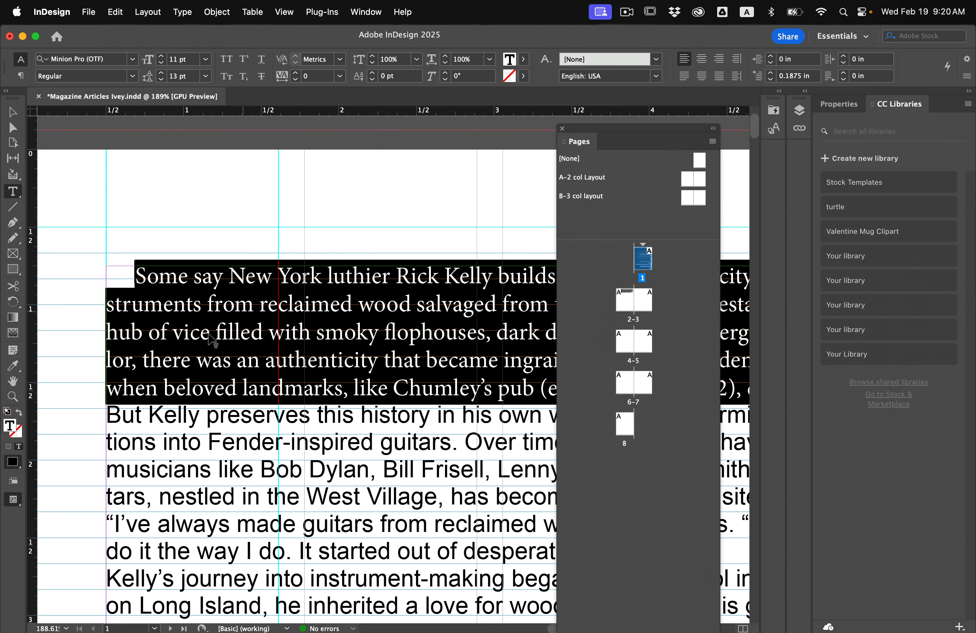
left_click(49, 6)
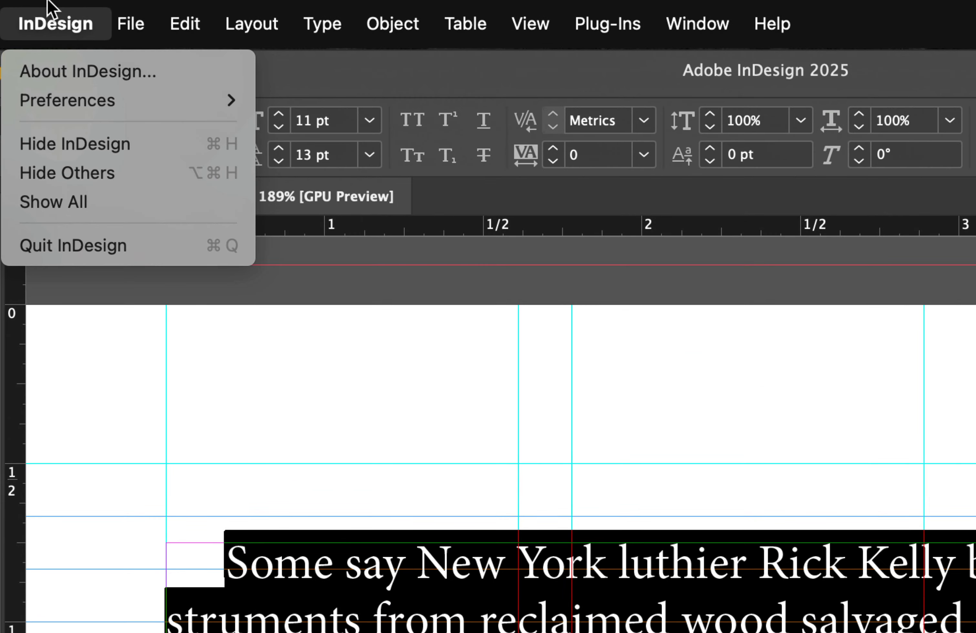
mouse_move(62, 97)
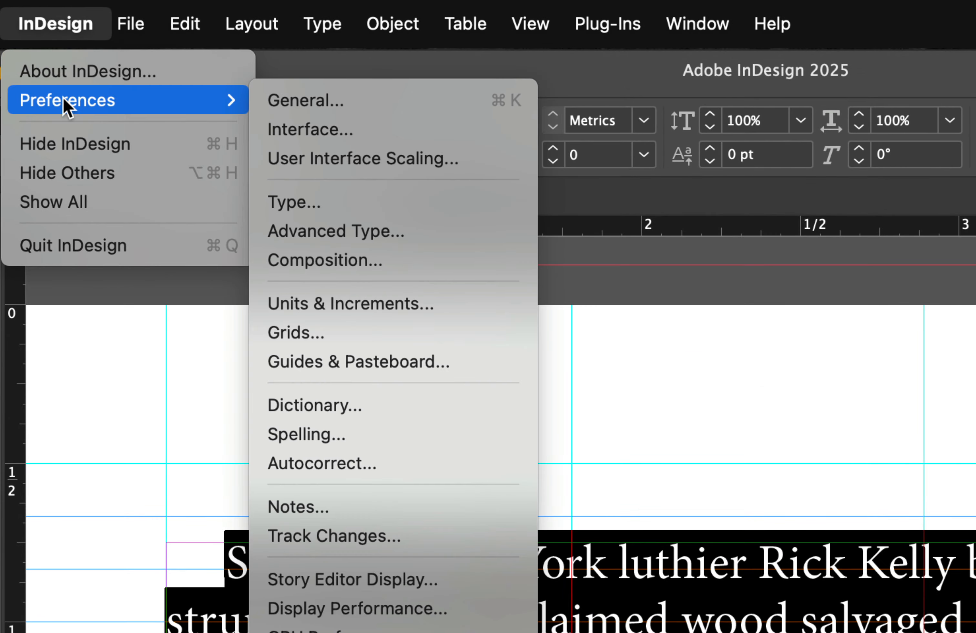
left_click(341, 323)
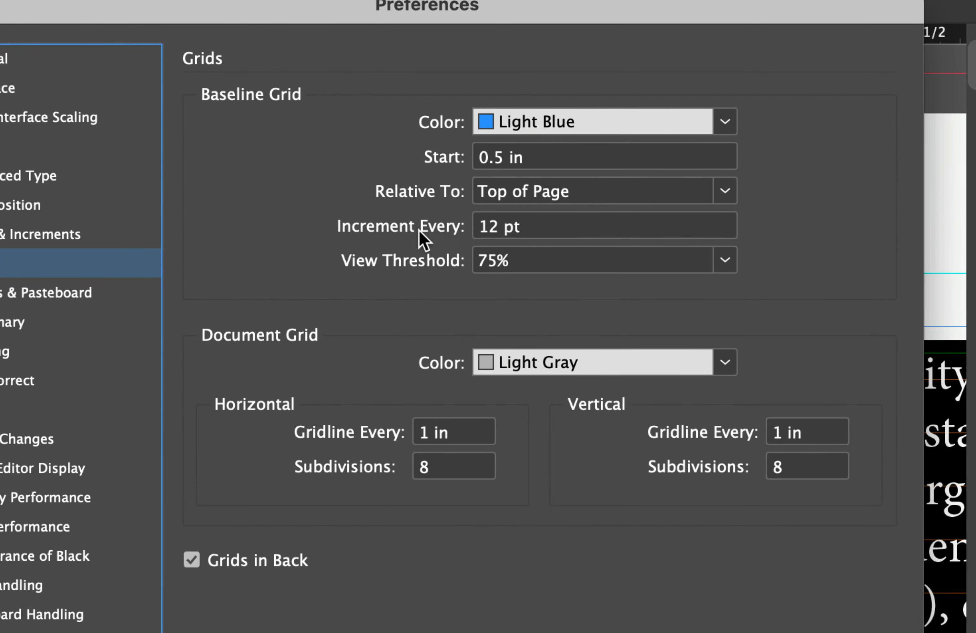
left_click(490, 230)
key("BackSpace")
type("3")
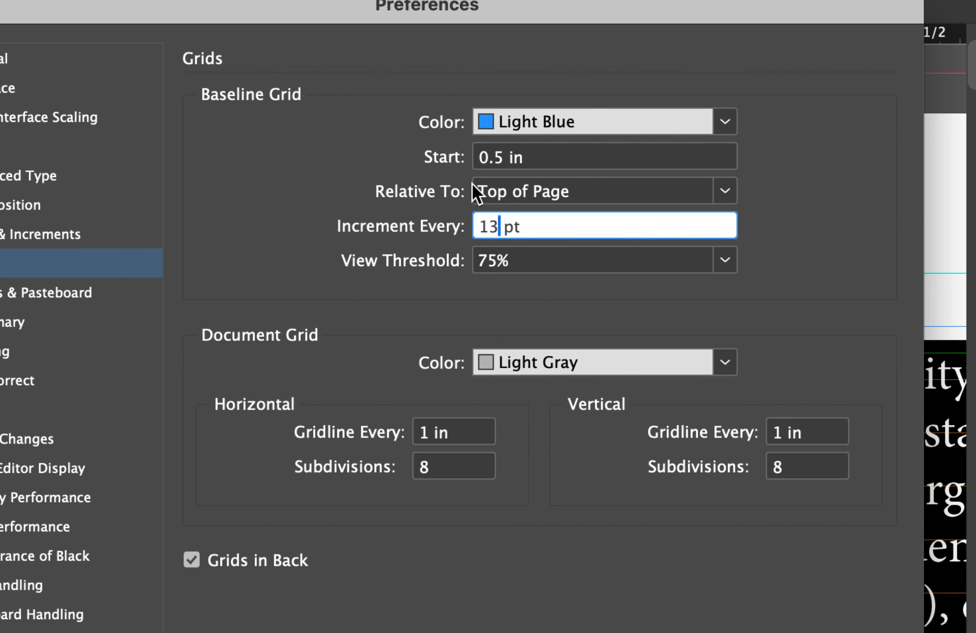
left_click(489, 191)
left_click(371, 157)
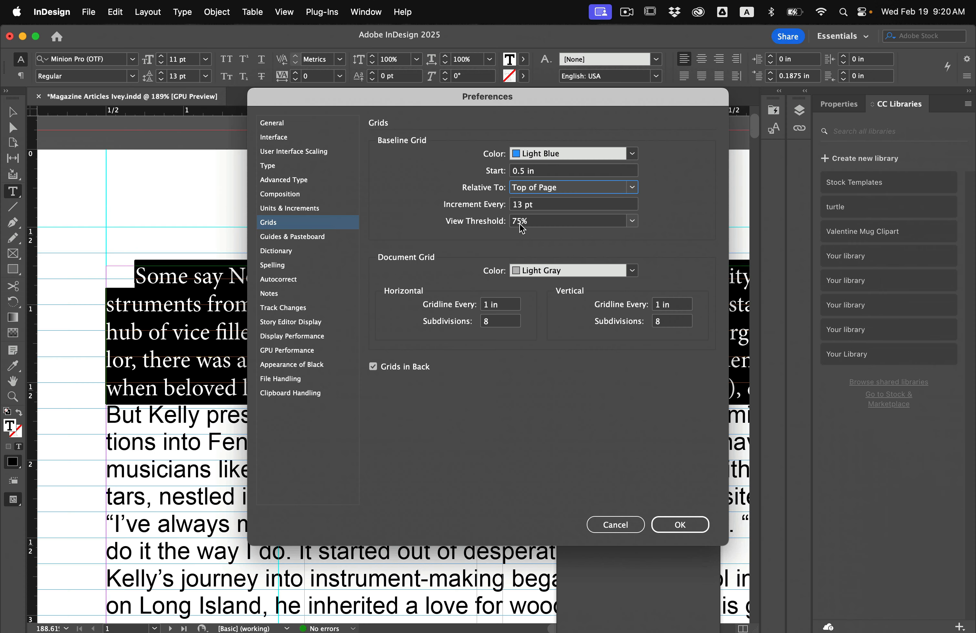
left_click(680, 523)
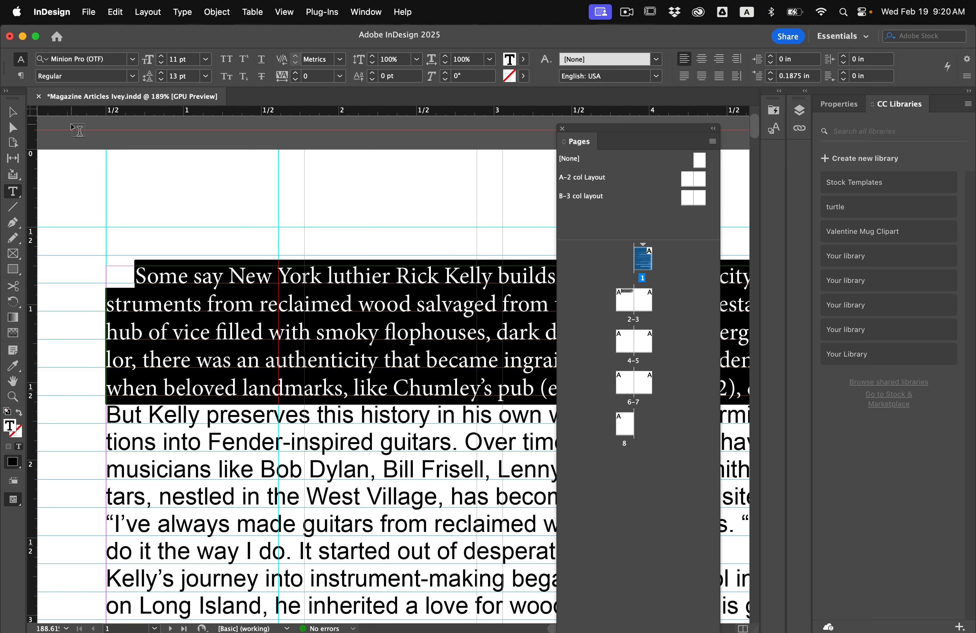
Align the selected opening paragraph to the baseline grid
left_click(18, 76)
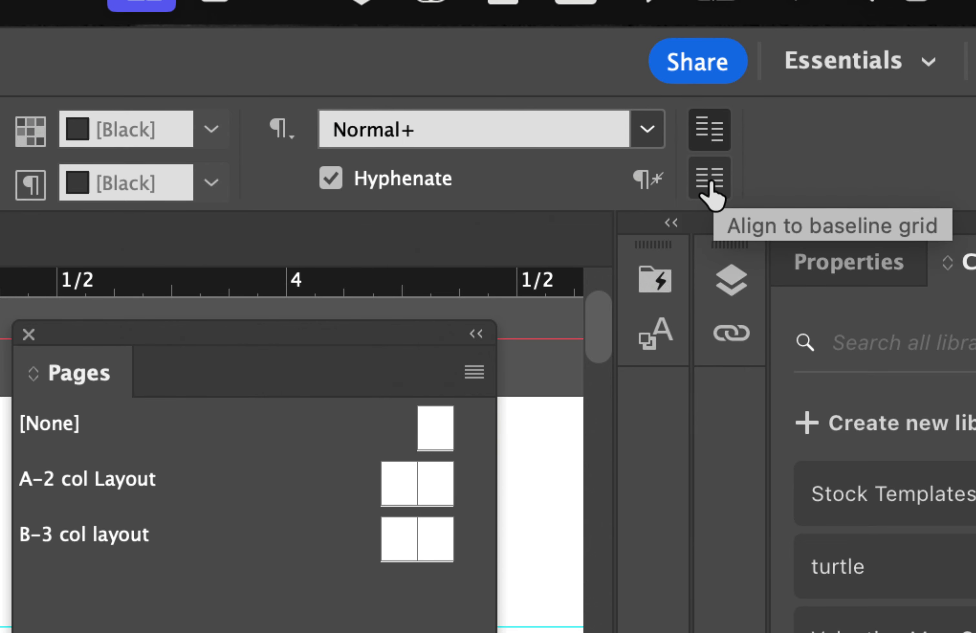
left_click(711, 191)
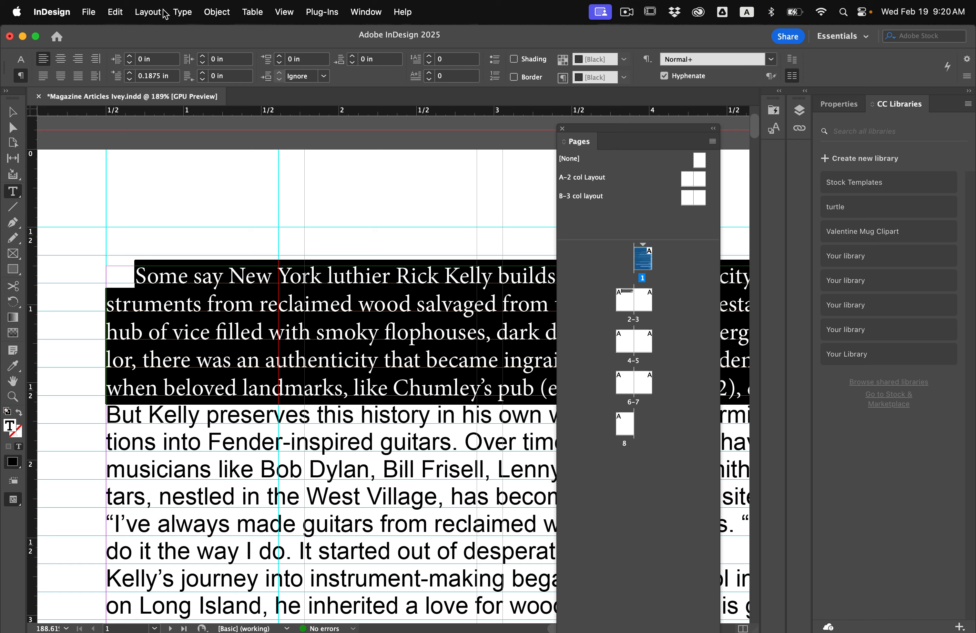
Create a paragraph style named Body Copy, based on Normal, from the opening paragraph's formatting and apply it to that paragraph
left_click(179, 13)
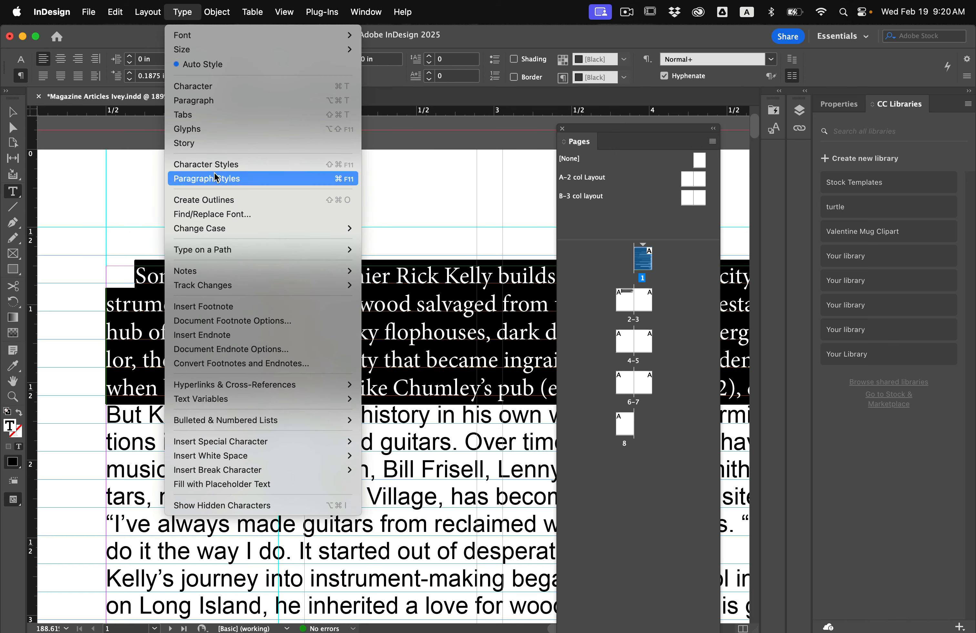
left_click(230, 179)
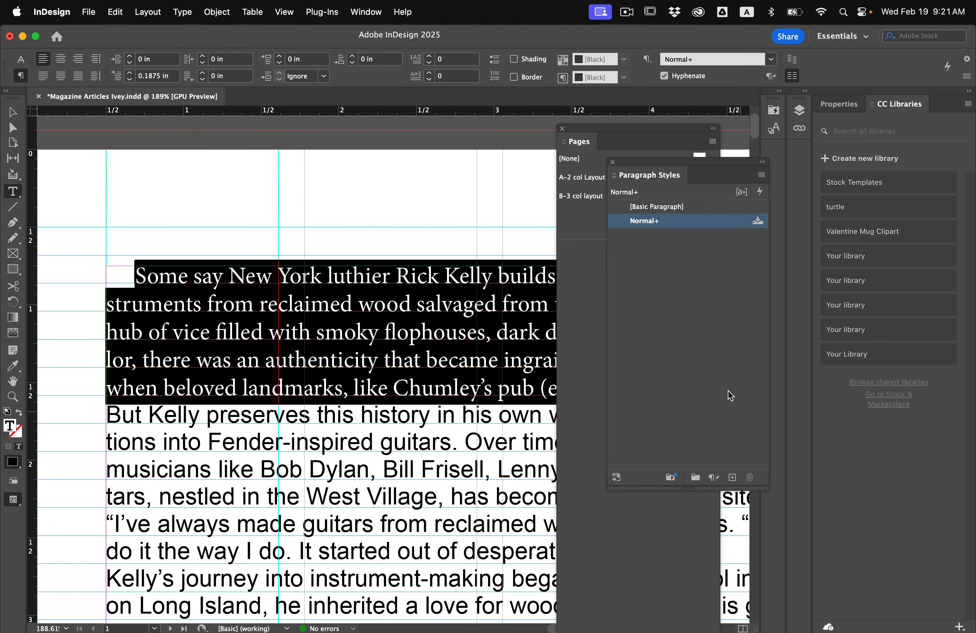
left_click(760, 173)
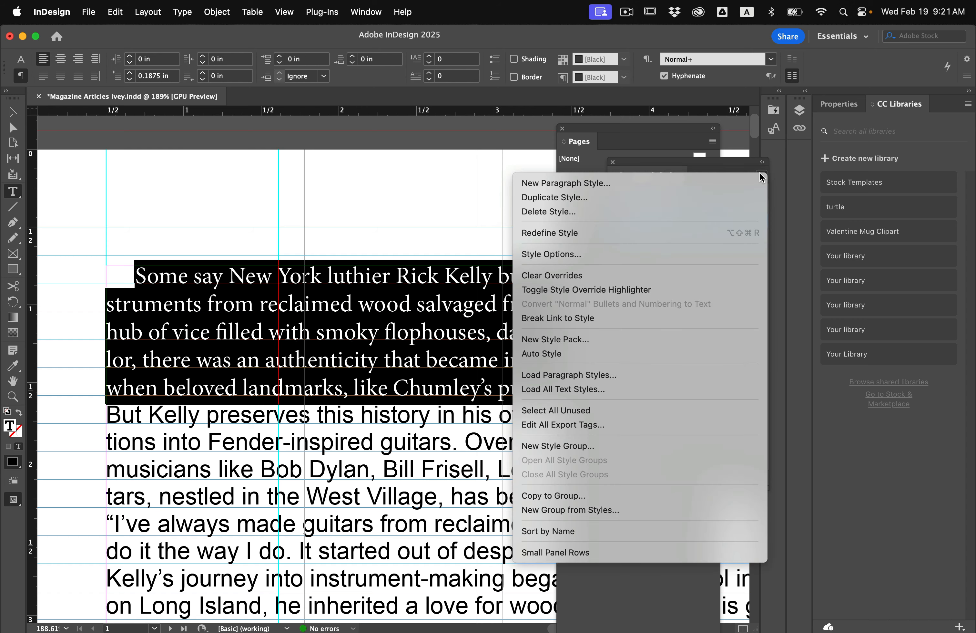
left_click(682, 183)
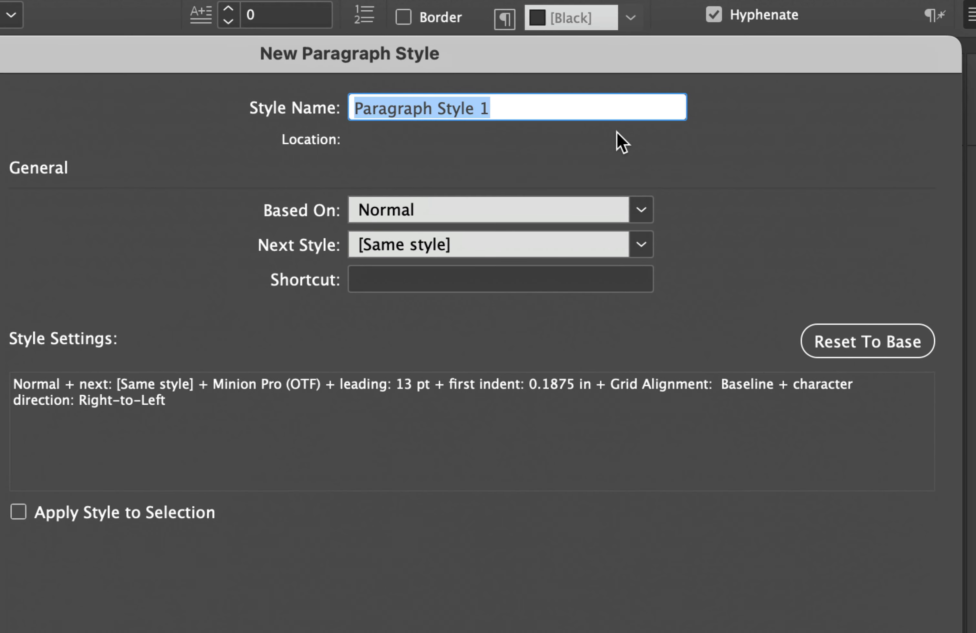
type("Vos")
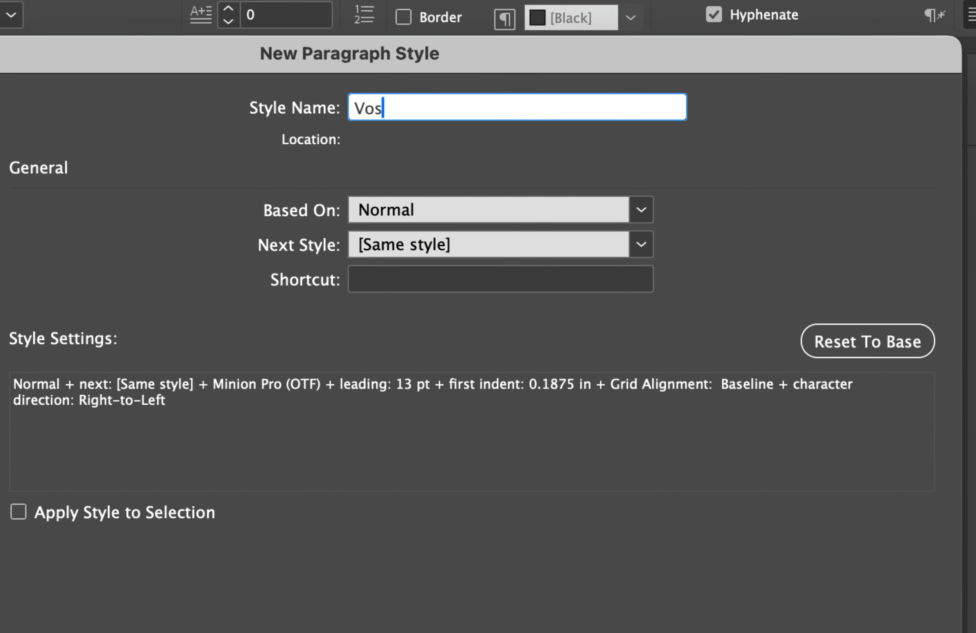
key("BackSpace")
key("BackSpace")
key("BackSpace")
type("Body Co")
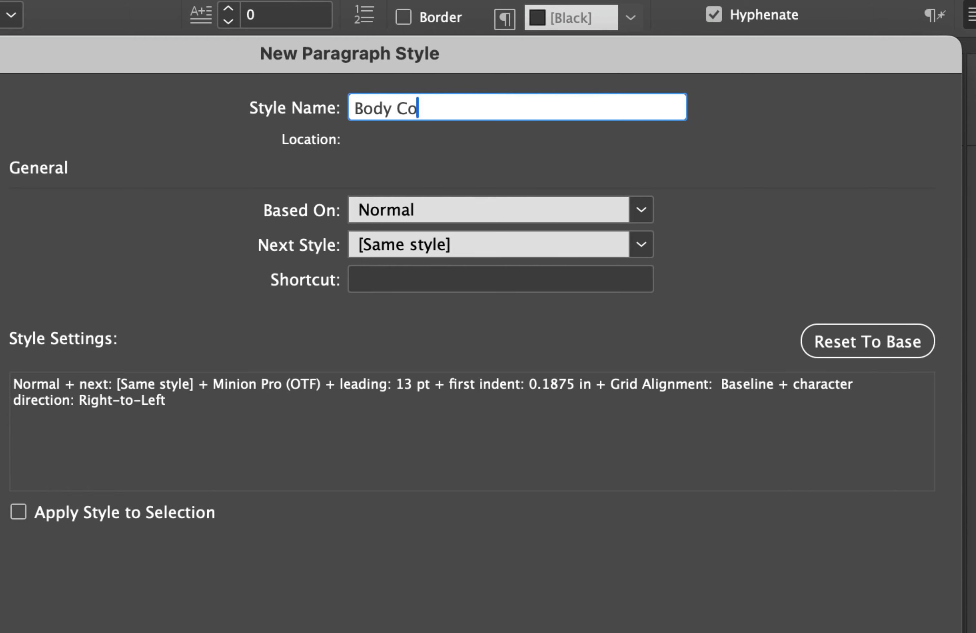
type("py")
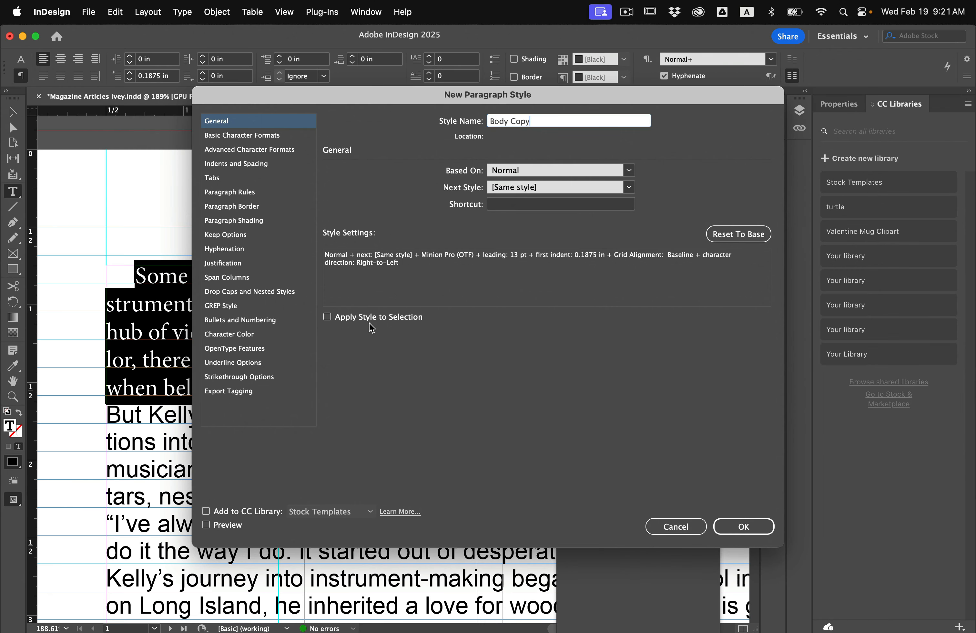
left_click(18, 512)
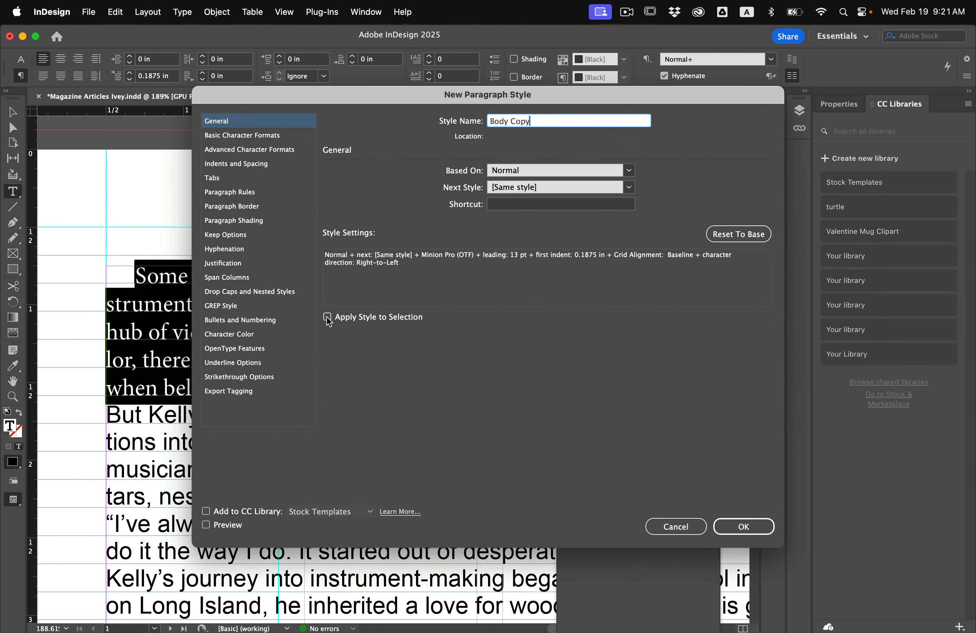
left_click(743, 526)
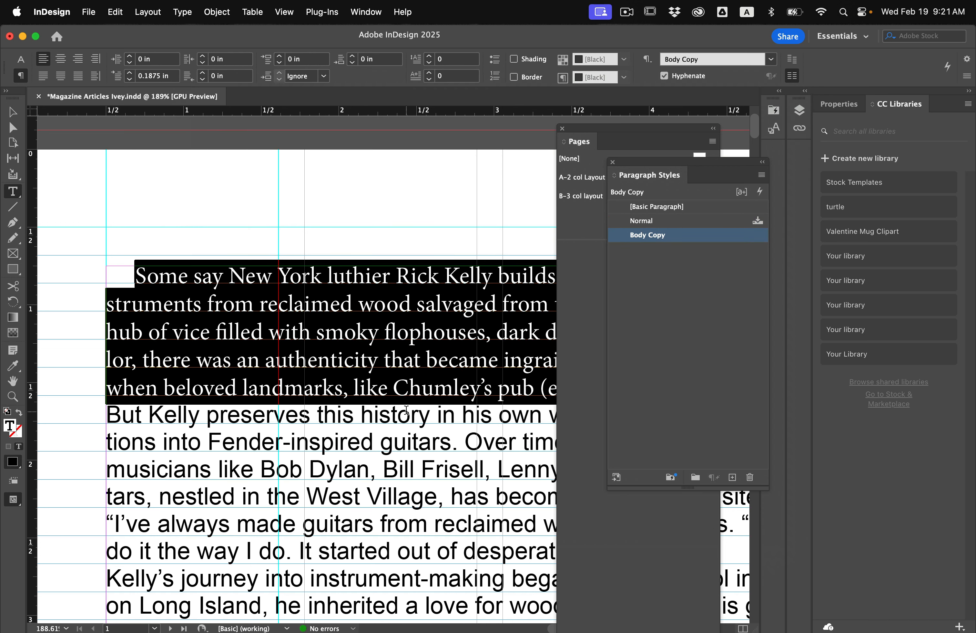
left_click(345, 383)
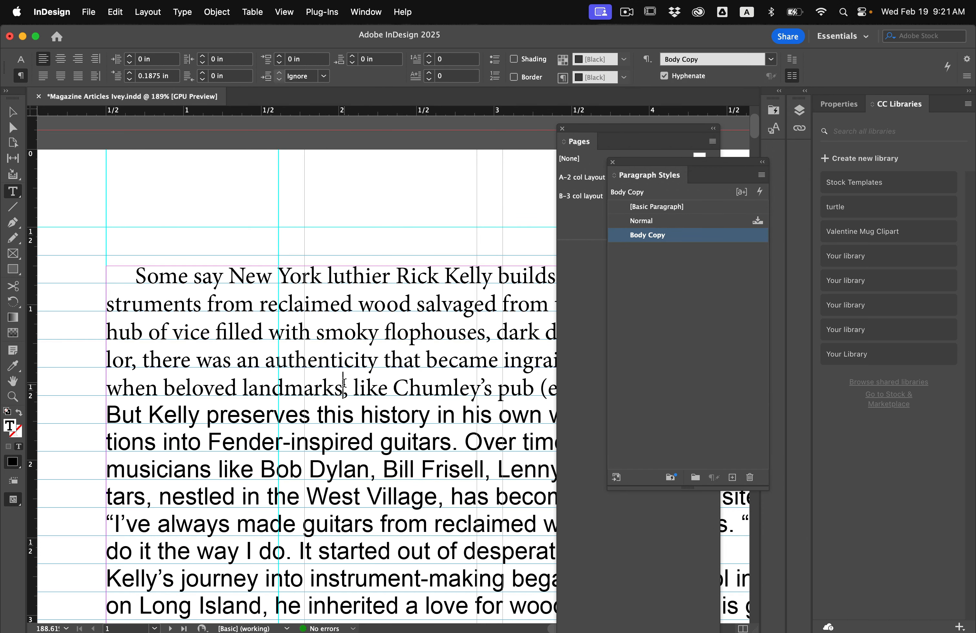
Set the font size of the subheading "A City's History in Every Guitar" to 15 pt
scroll(260, 405, "down", 20)
scroll(156, 263, "up", 4)
triple_click(174, 235)
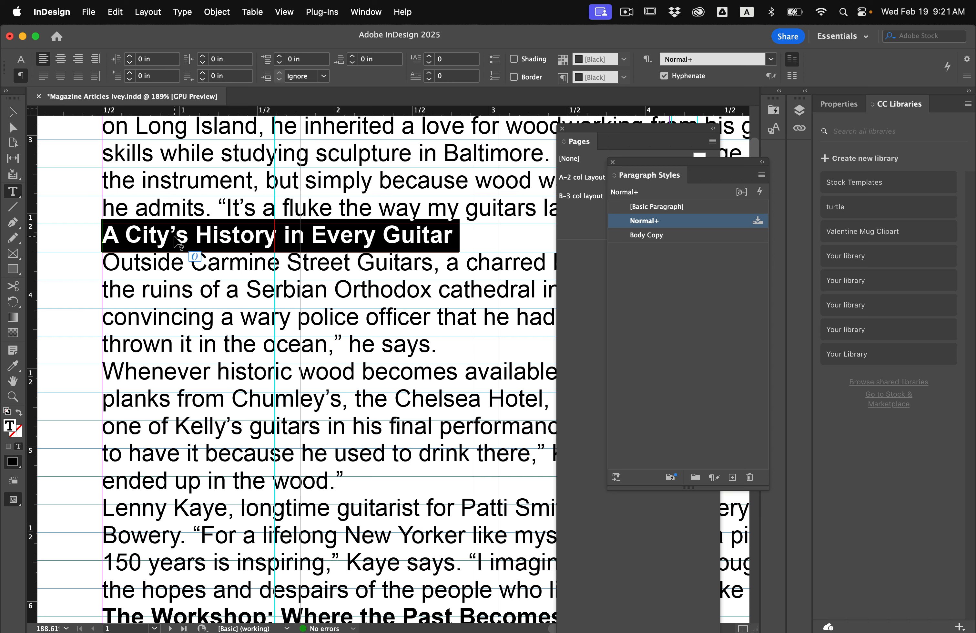
left_click(16, 62)
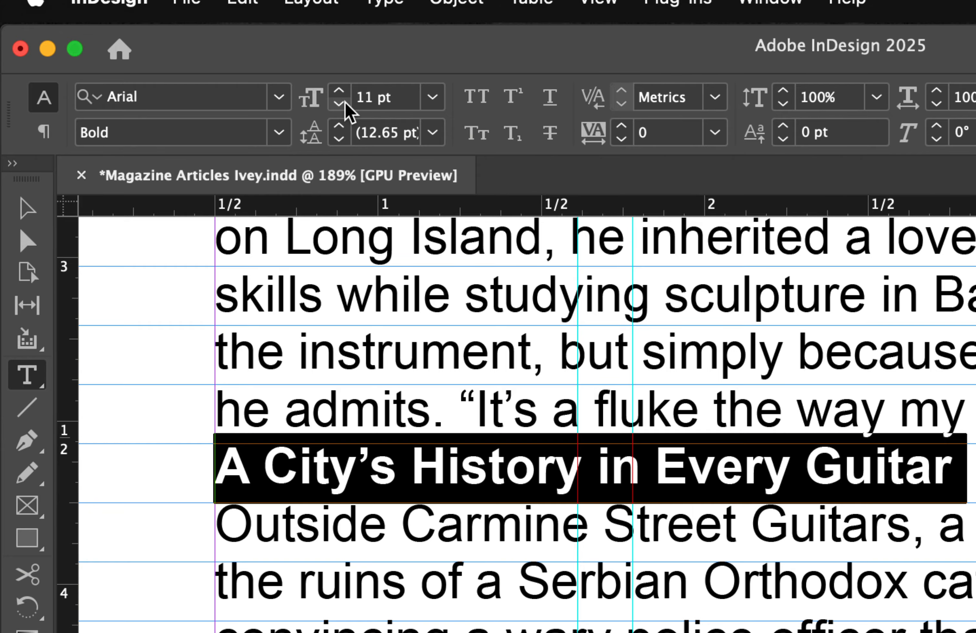
left_click(338, 91)
left_click(339, 91)
left_click(339, 91)
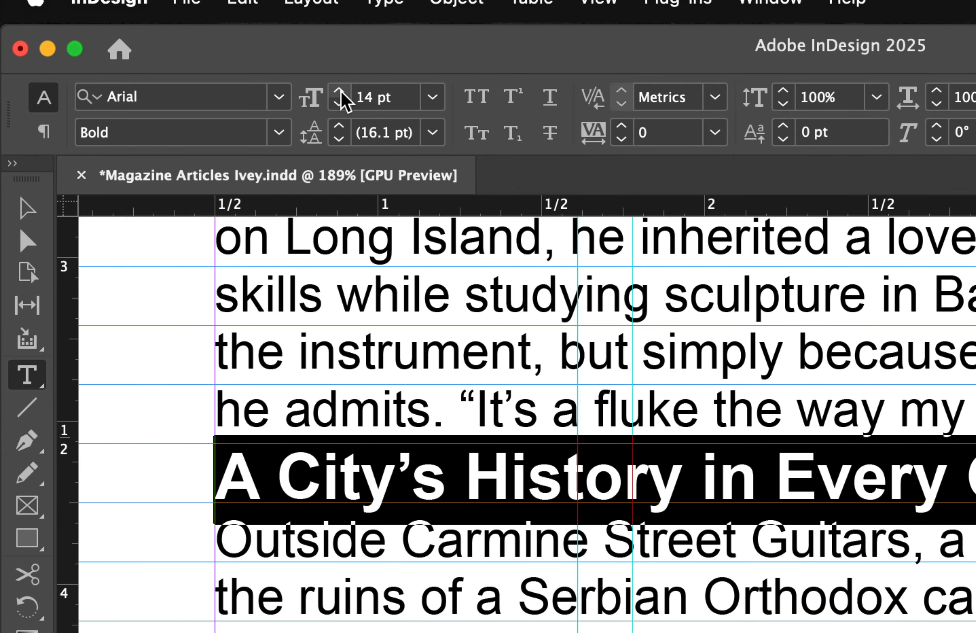
left_click(338, 91)
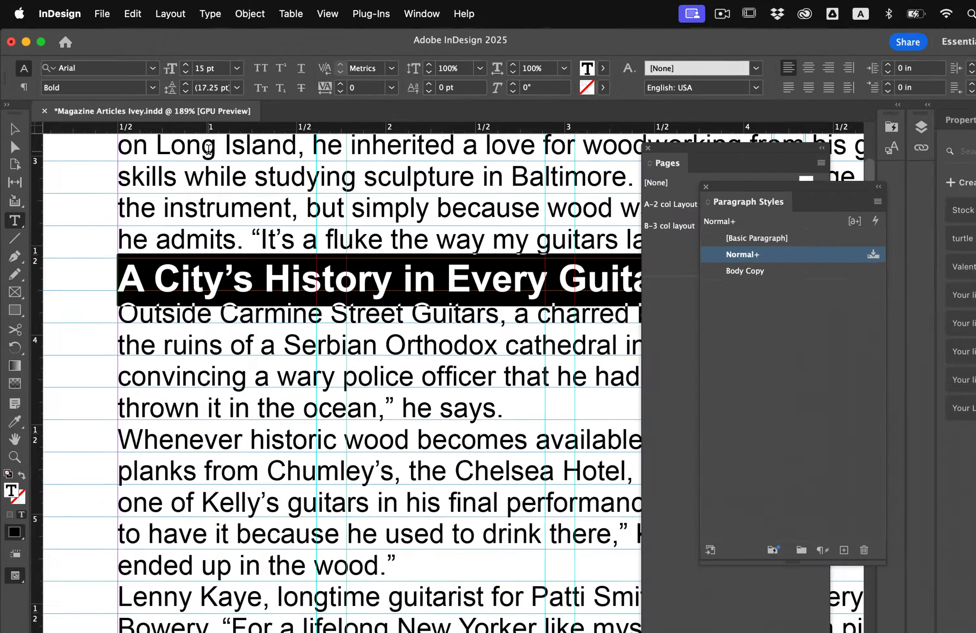
Create a paragraph style named Sub Head from the selected subheading, based on Normal and applied to the selection
scroll(390, 493, "down", 5)
scroll(390, 493, "up", 7)
scroll(187, 252, "down", 5)
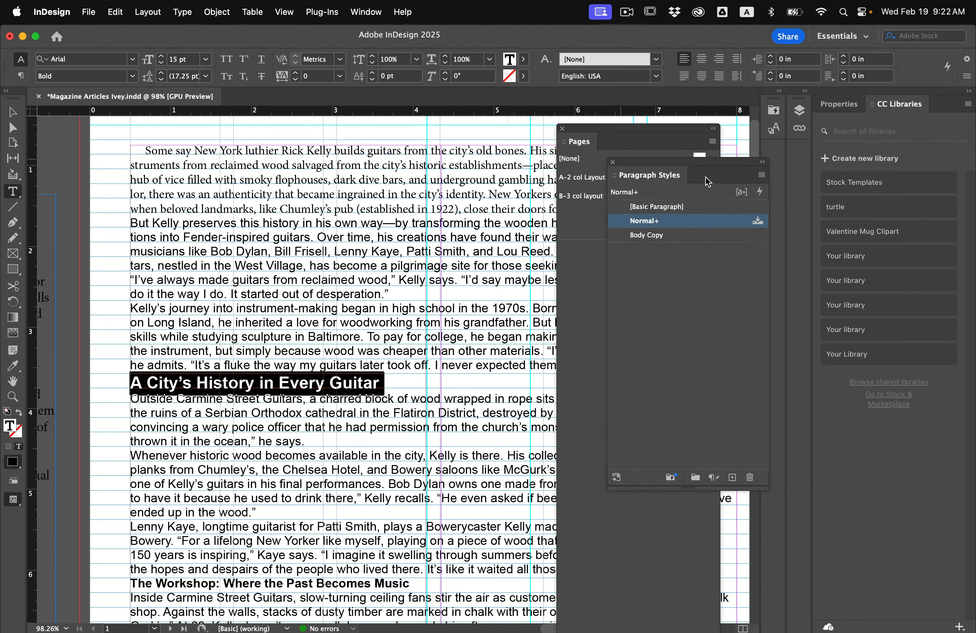
left_click(761, 174)
left_click(716, 187)
type("Sub Head")
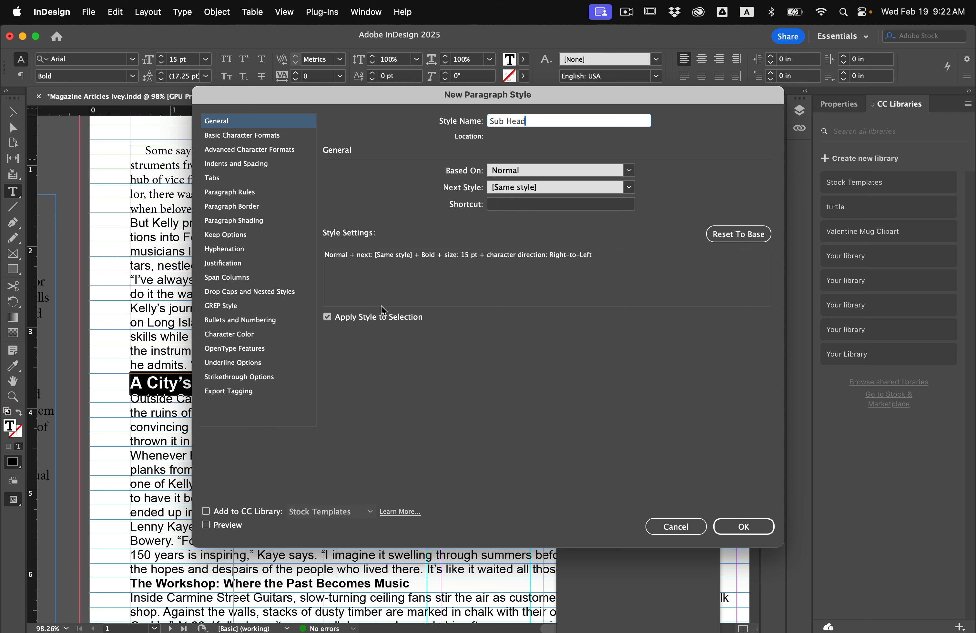
left_click(744, 526)
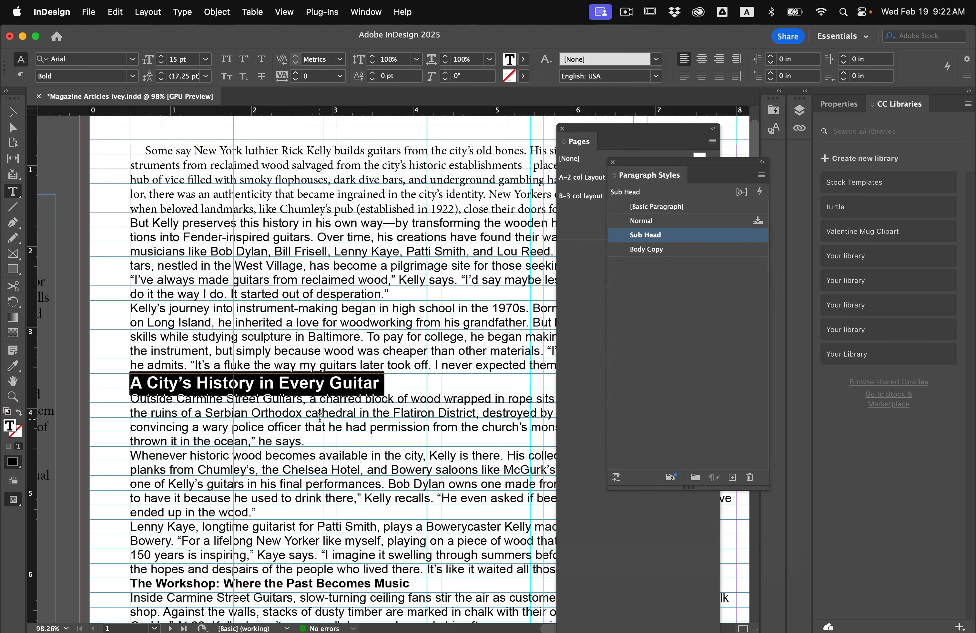
Apply the Body Copy style to the paragraphs before and after the subheading "A City's History in Every Guitar"
scroll(309, 402, "down", 3, "alt")
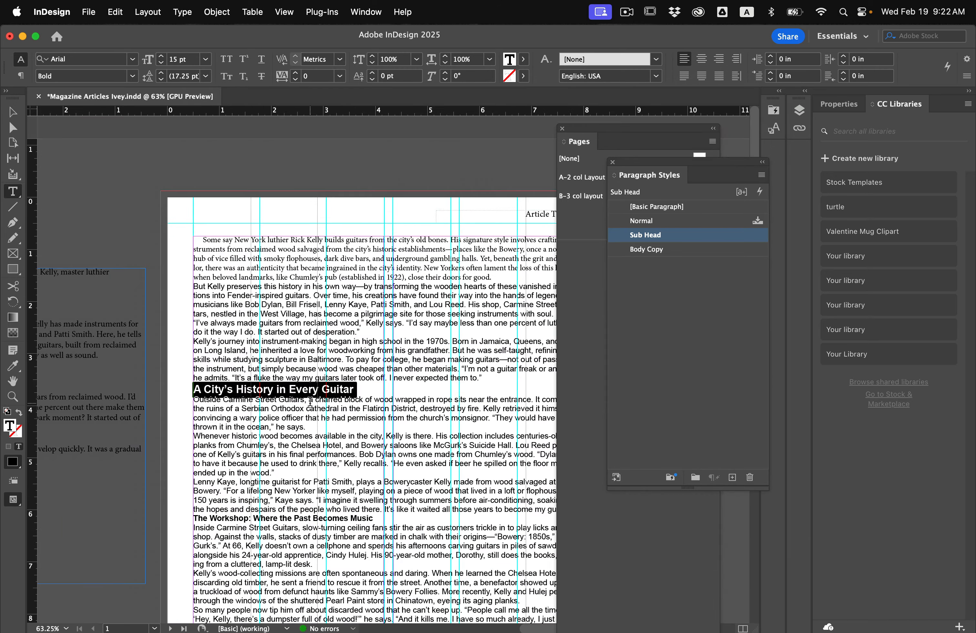
scroll(310, 402, "right", 3)
scroll(285, 389, "down", 2)
left_click_drag(159, 213, 490, 342)
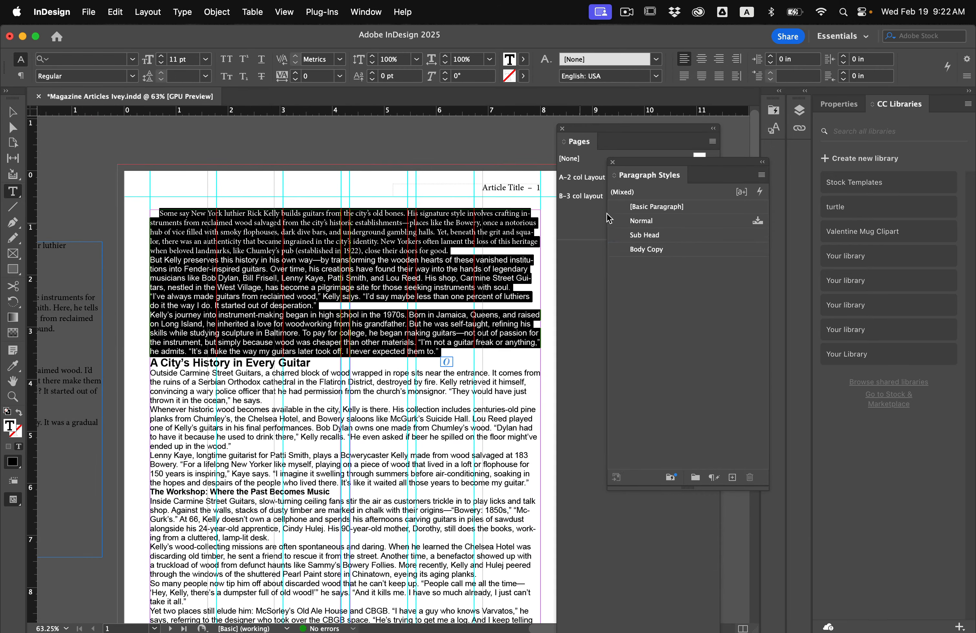
left_click(652, 249)
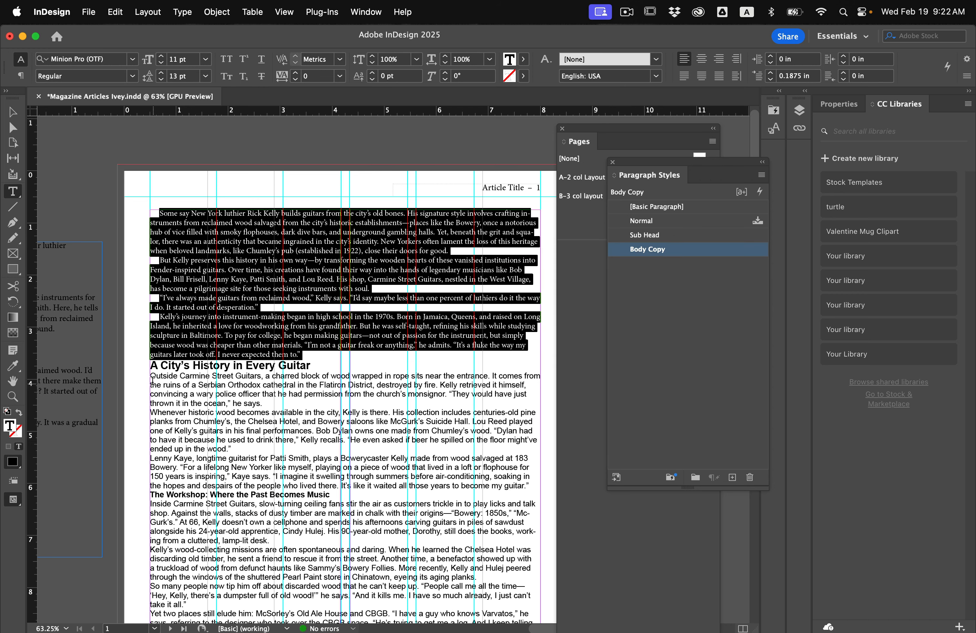
left_click_drag(151, 376, 564, 485)
left_click(648, 249)
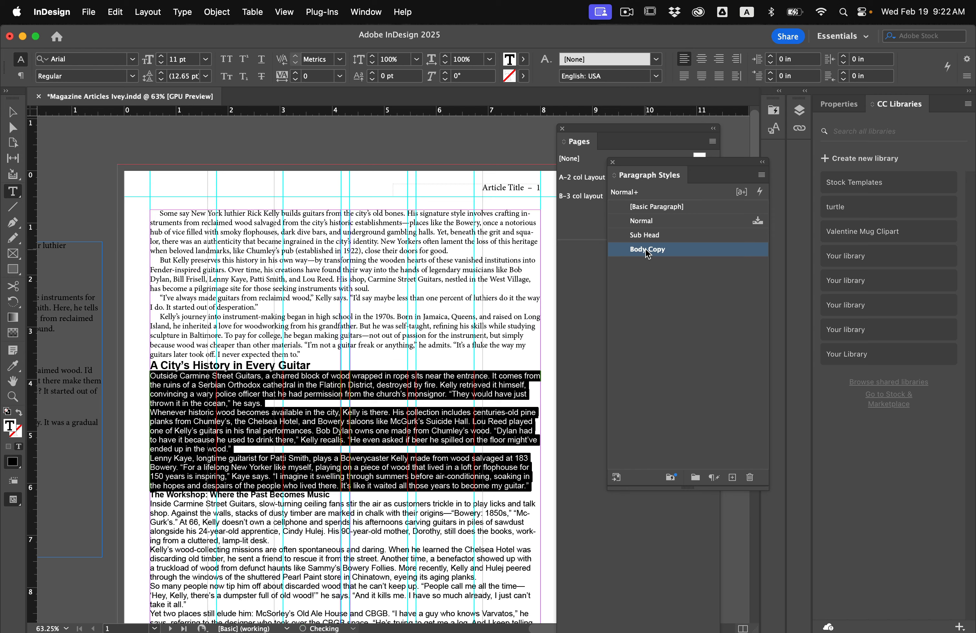
Apply Sub Head to "The Workshop: Where the Past Becomes Music" and Body Copy to the paragraphs of that section
left_click(212, 365)
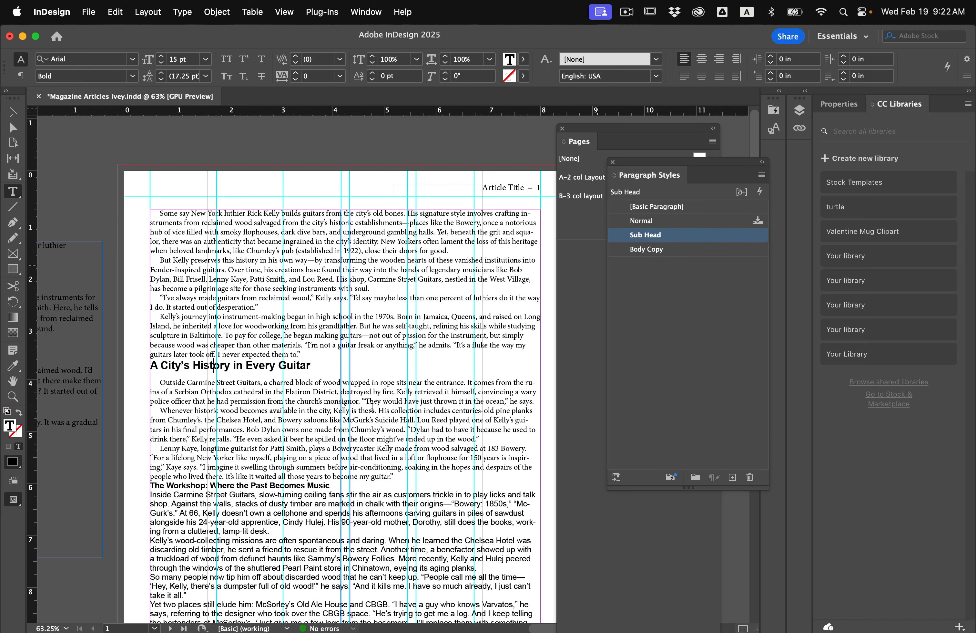
scroll(371, 406, "down", 4)
left_click(279, 399)
left_click(643, 243)
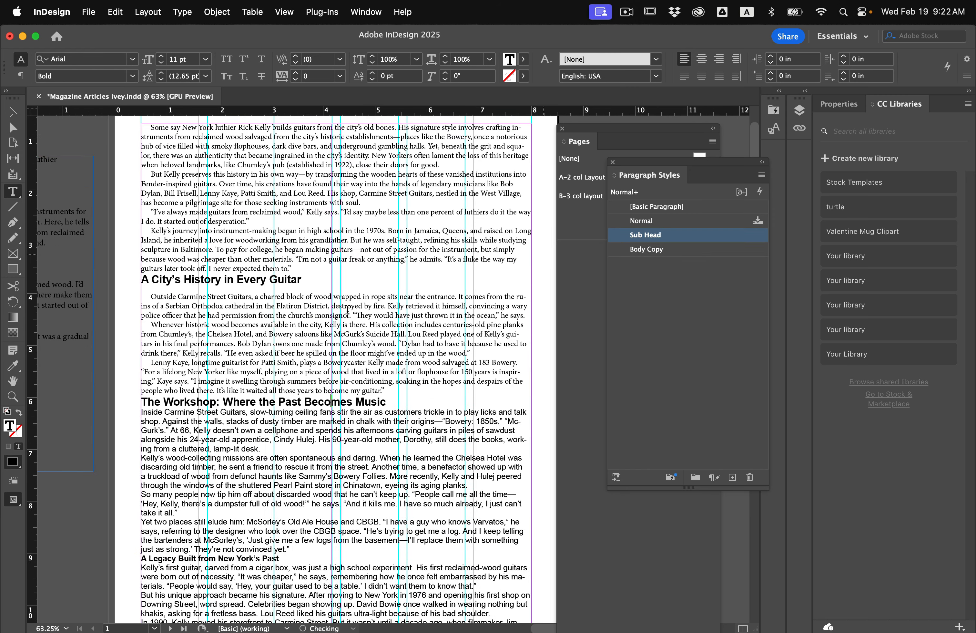
left_click_drag(142, 411, 293, 550)
left_click(639, 249)
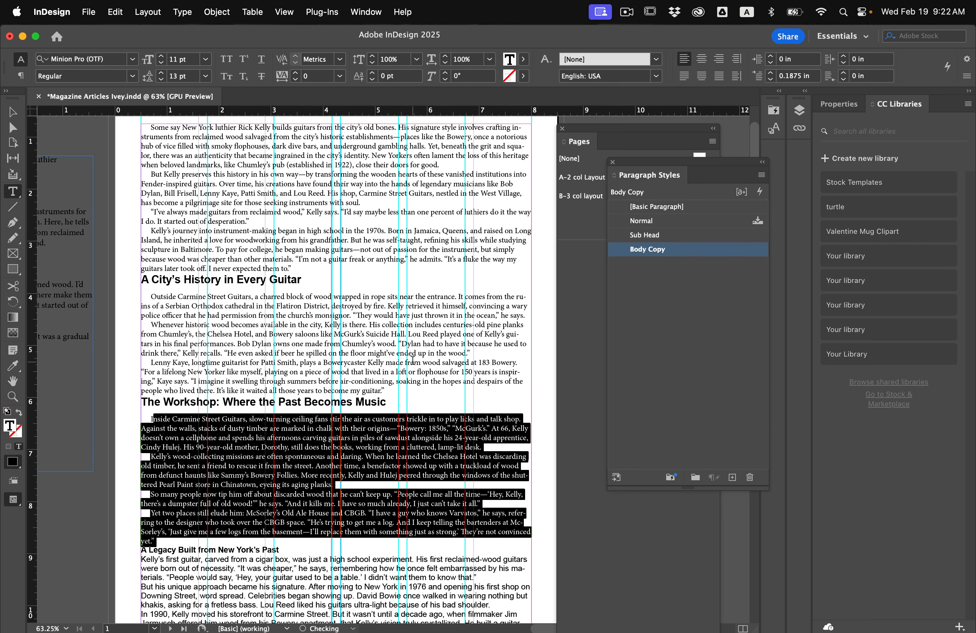
Apply Sub Head to "A Legacy Built from New York's Past" and Body Copy to the first two paragraphs below it
scroll(247, 390, "down", 2)
left_click(148, 480)
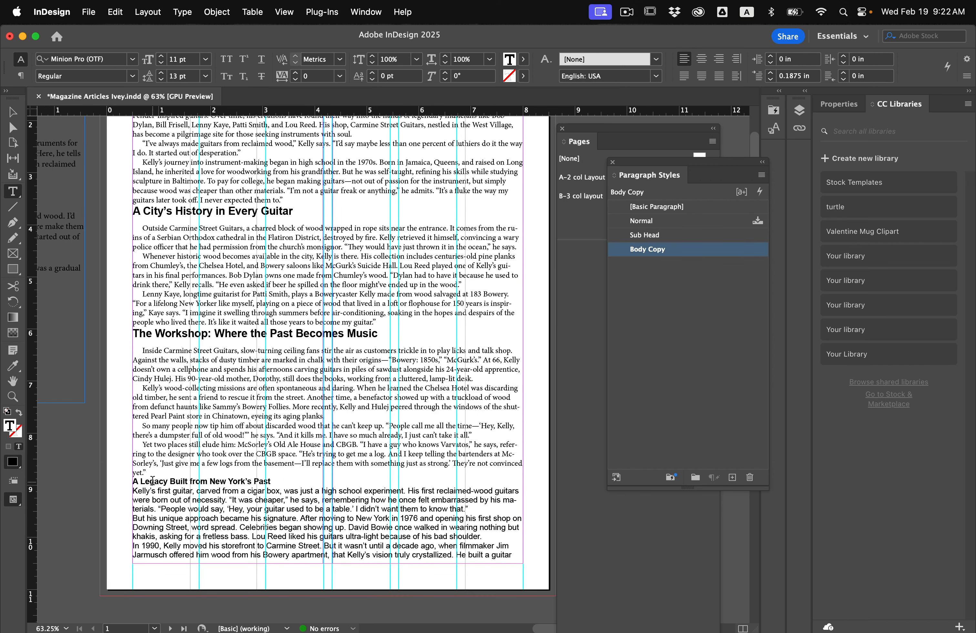
left_click(645, 235)
scroll(373, 386, "down", 2)
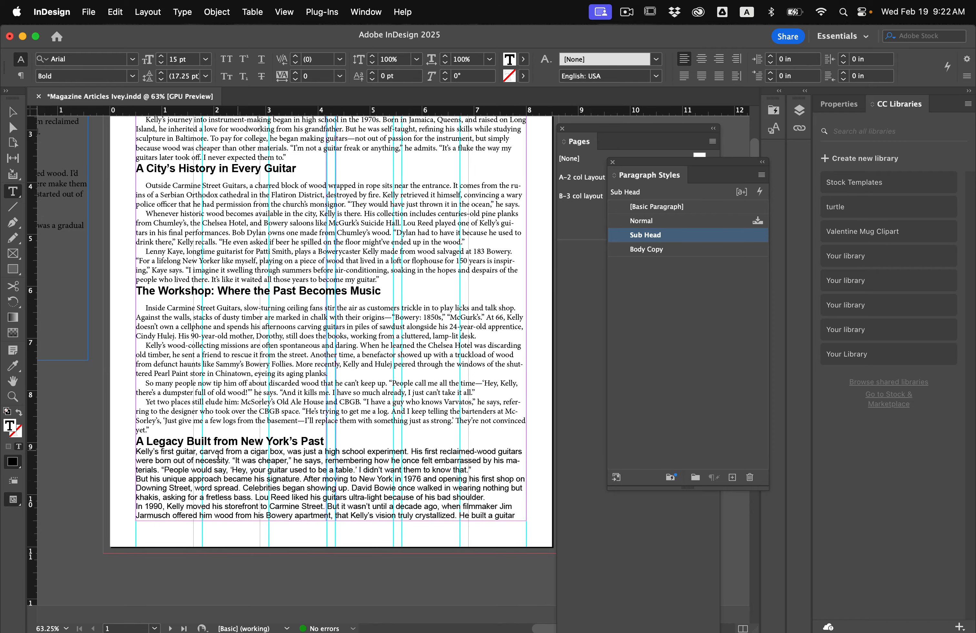
left_click_drag(203, 451, 218, 498)
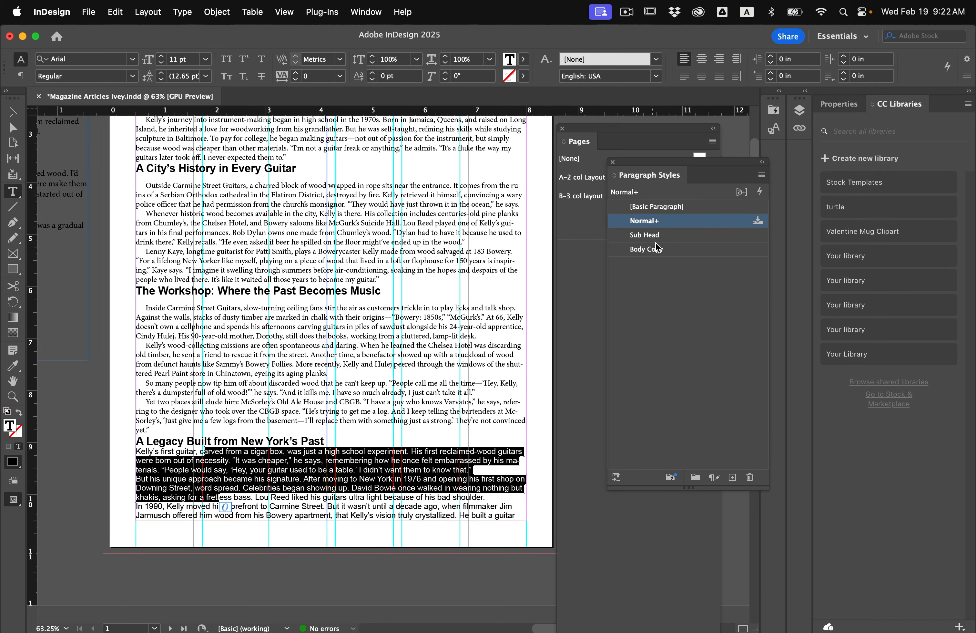
left_click(646, 248)
Apply Body Copy to the paragraph starting "In 1990" and to the article's remaining paragraphs on page 2
scroll(233, 428, "down", 4)
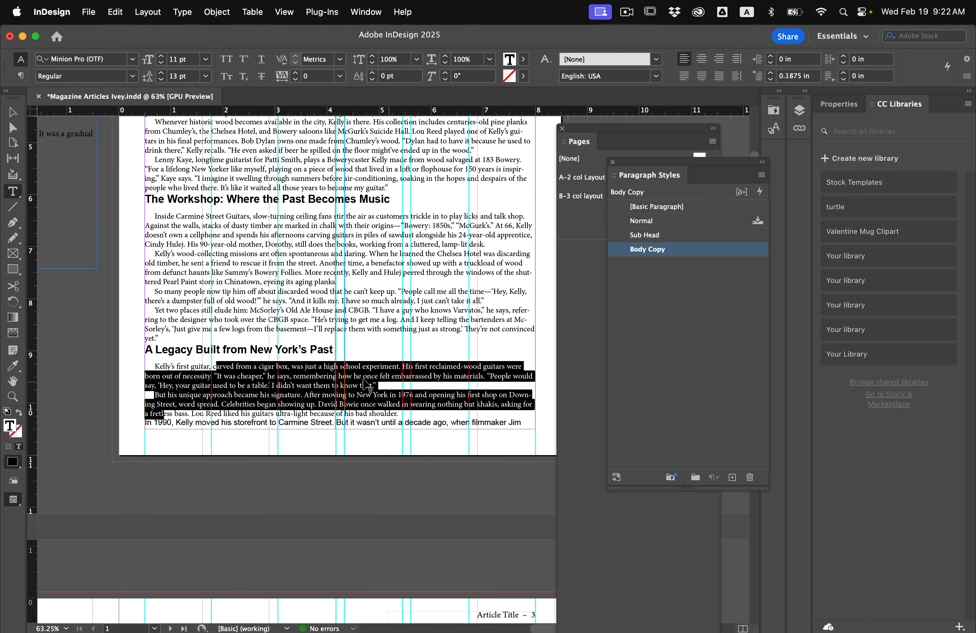
left_click(233, 427)
left_click(647, 249)
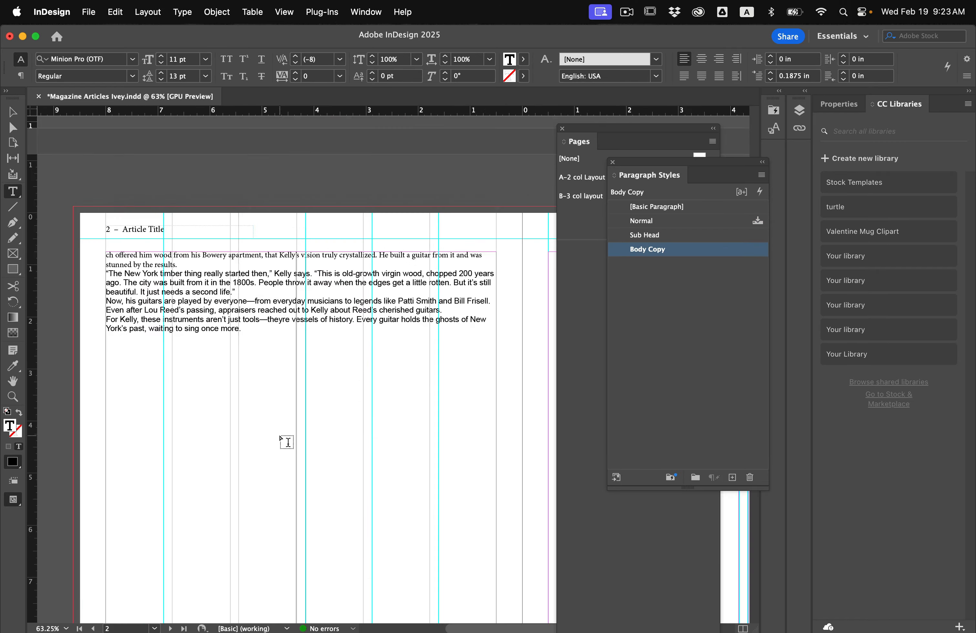
left_click_drag(193, 251, 211, 288)
left_click(647, 249)
scroll(401, 317, "up", 3)
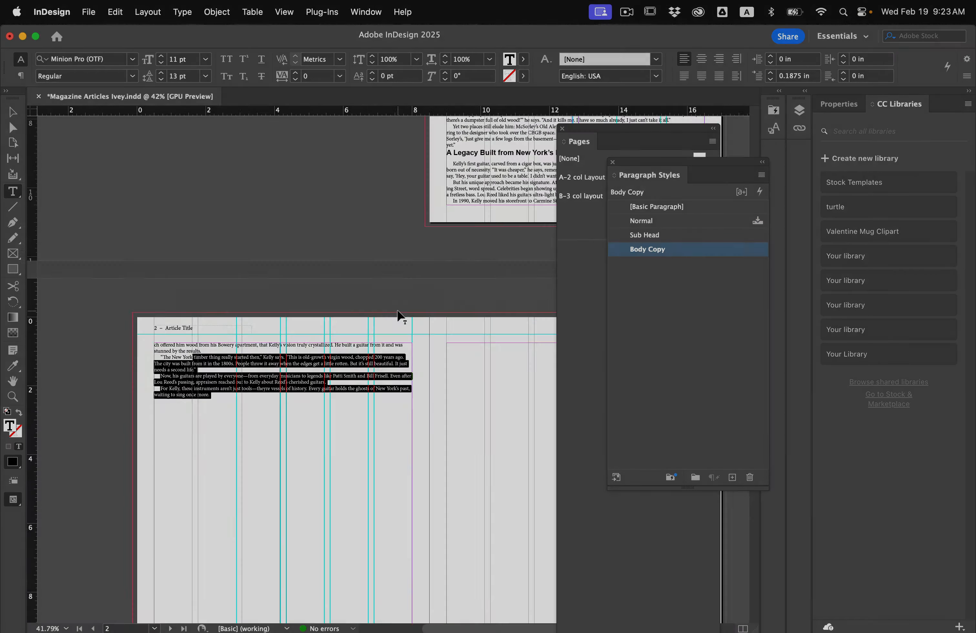